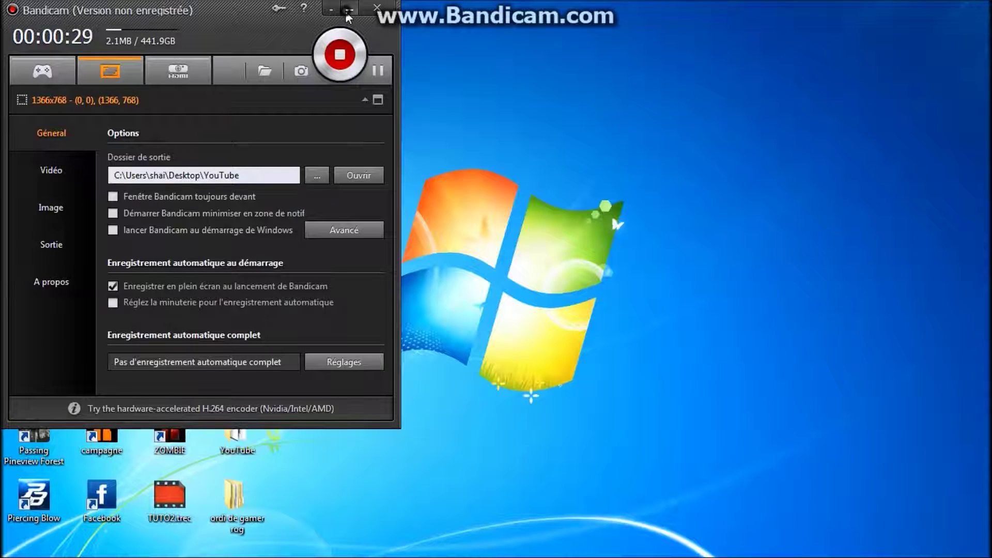
# - Minimise the recorder window and open the ordi de gamer rog.rar archive to view its contents, closing it when done
pyautogui.click(345, 11)
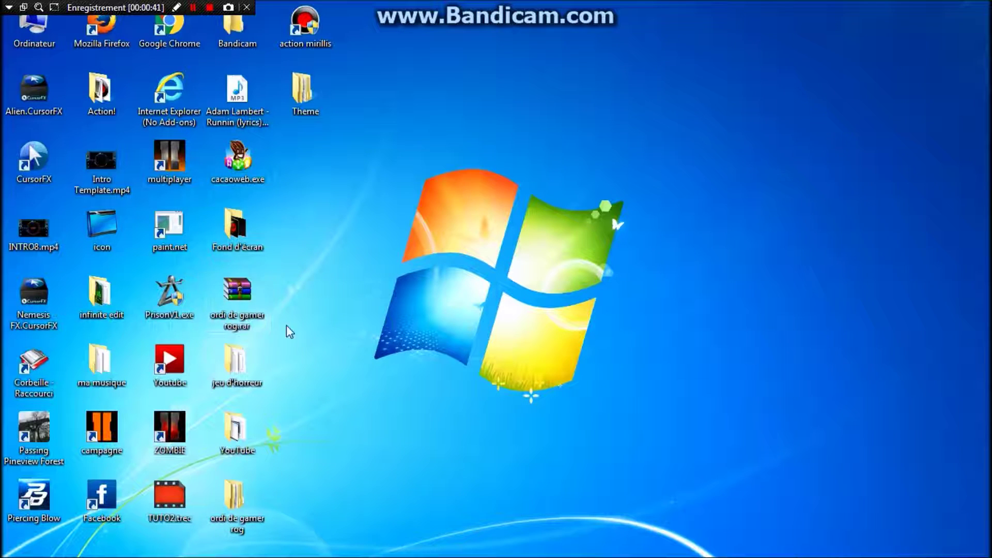
pyautogui.doubleClick(239, 312)
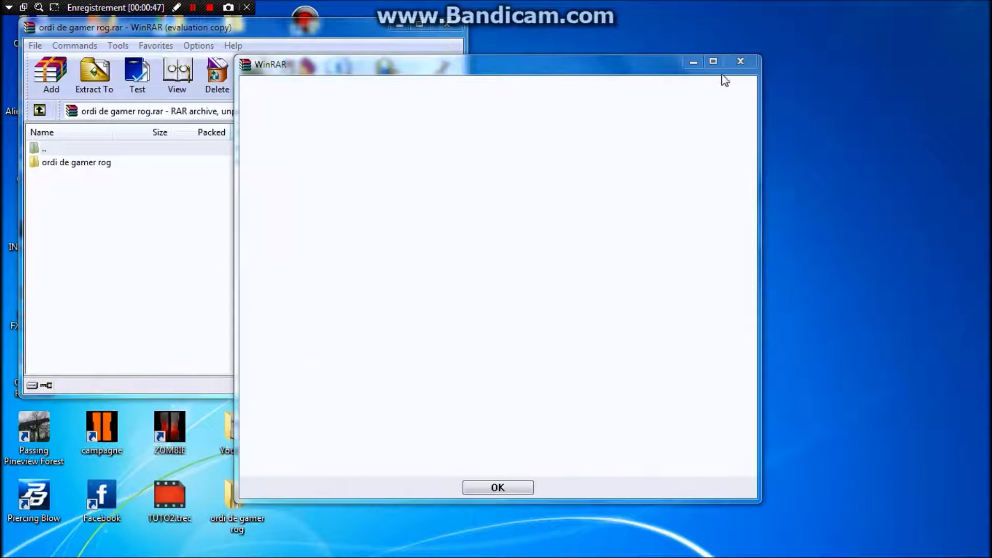
pyautogui.click(737, 62)
pyautogui.click(449, 24)
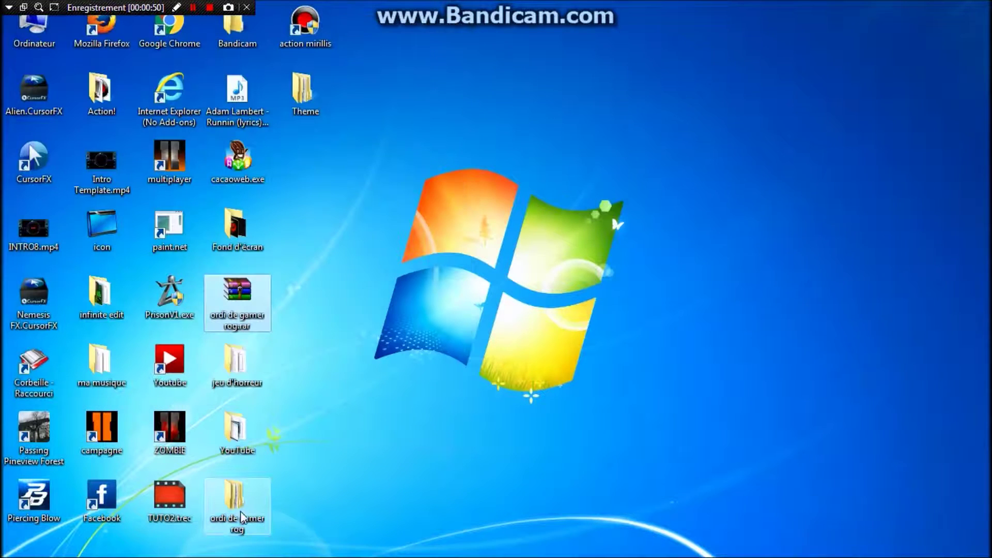
pyautogui.doubleClick(252, 516)
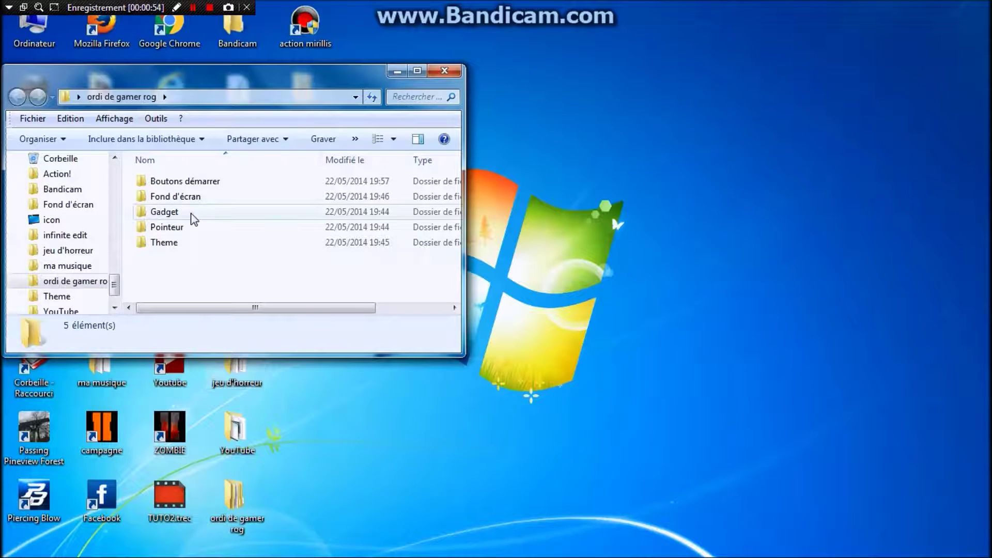
pyautogui.doubleClick(195, 200)
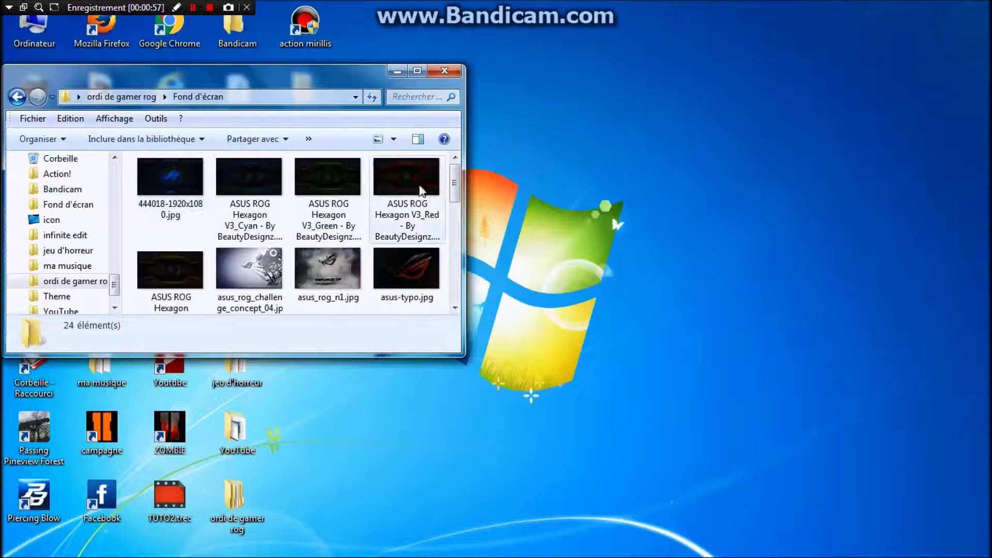
pyautogui.moveTo(454, 192)
pyautogui.mouseDown()
pyautogui.moveTo(449, 247)
pyautogui.moveTo(448, 192)
pyautogui.mouseUp()
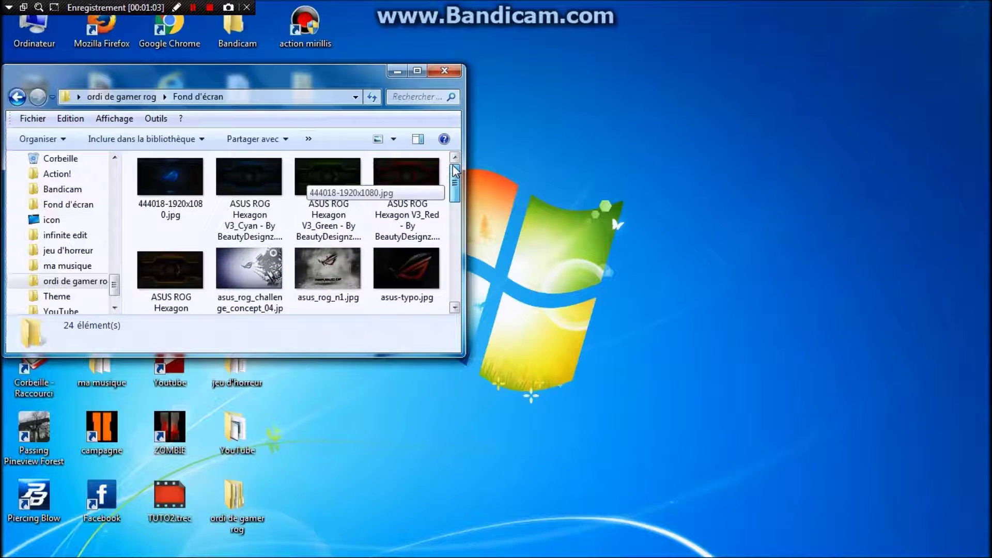
pyautogui.click(179, 177)
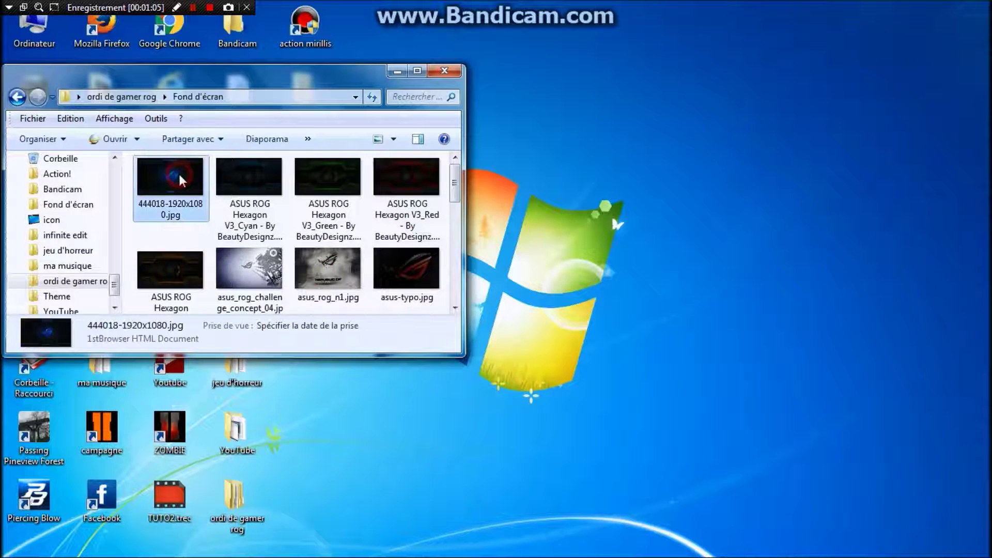
pyautogui.rightClick(180, 177)
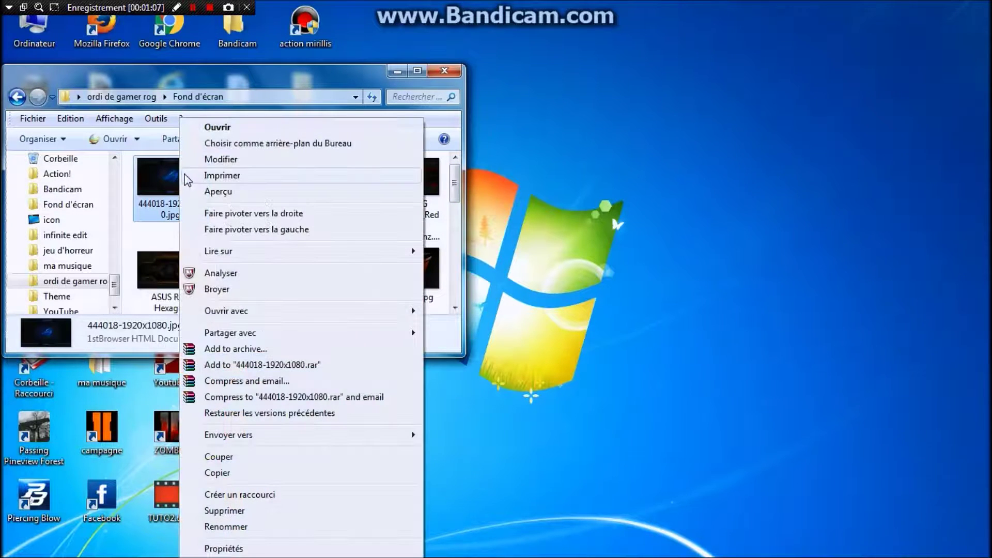
pyautogui.click(249, 146)
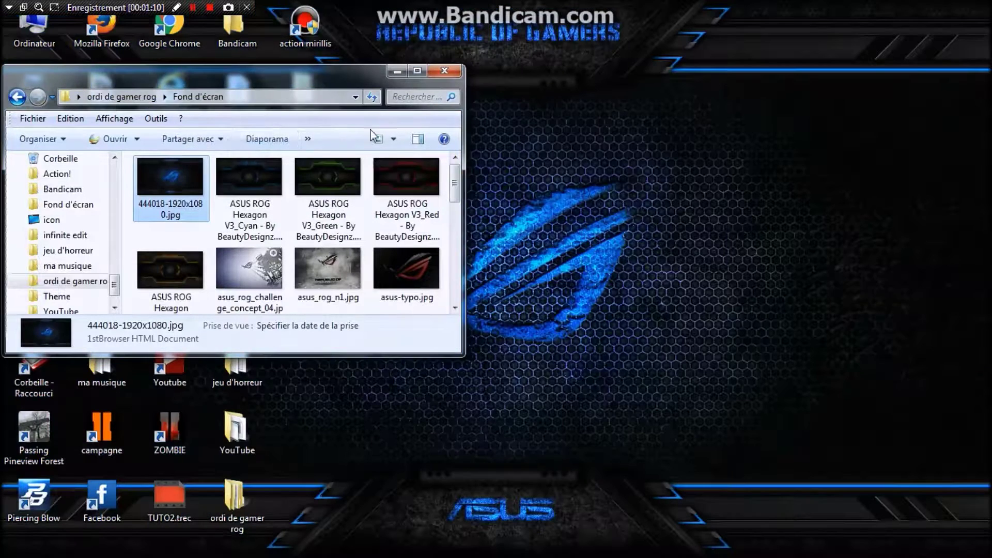
# - Open the UniversalThemePatcher folder inside the Theme subfolder of ordi de gamer rog
pyautogui.click(20, 97)
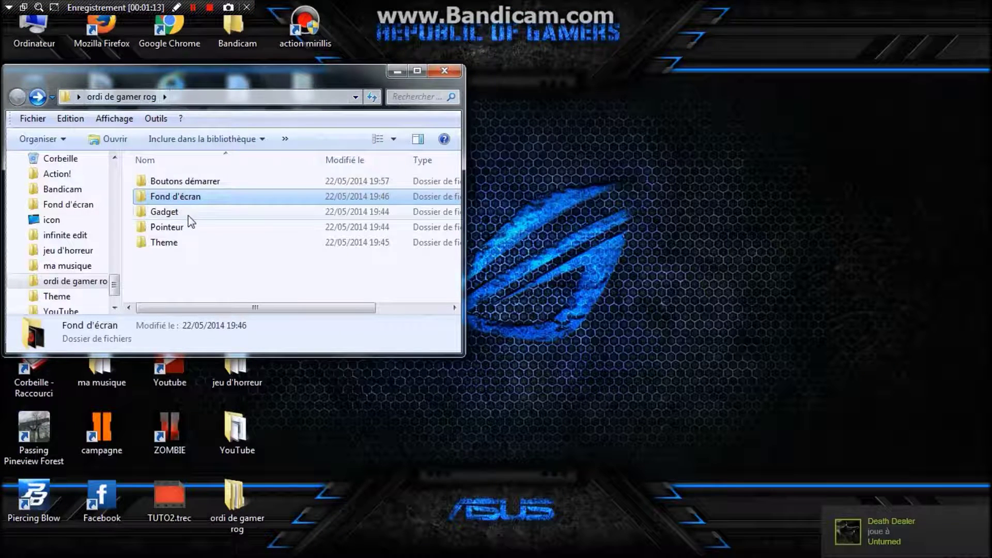
pyautogui.doubleClick(211, 245)
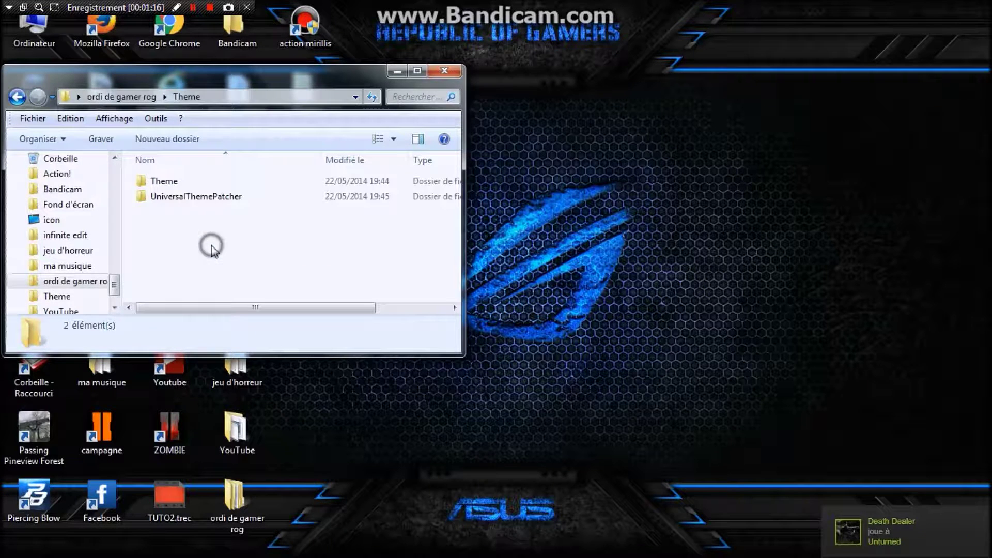
pyautogui.doubleClick(212, 198)
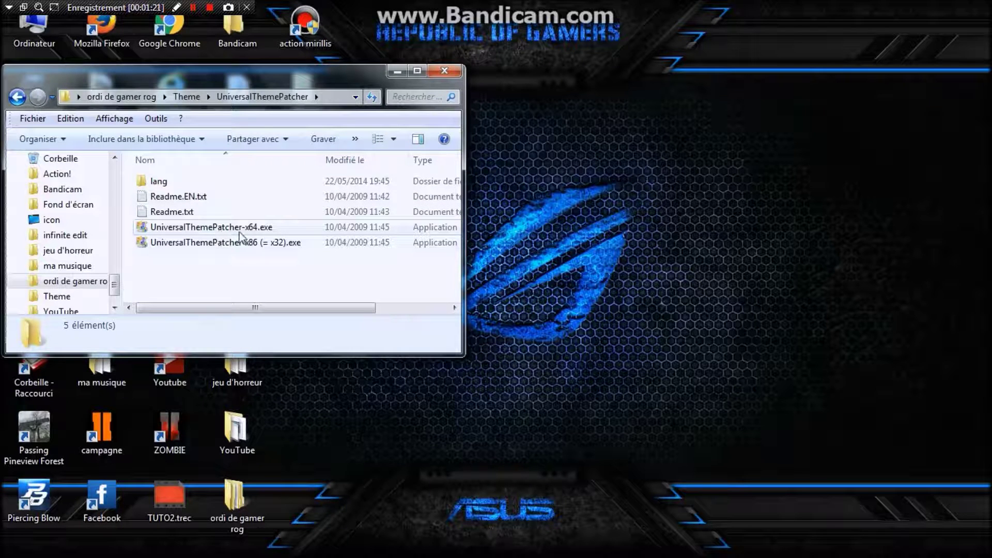
pyautogui.moveTo(233, 230)
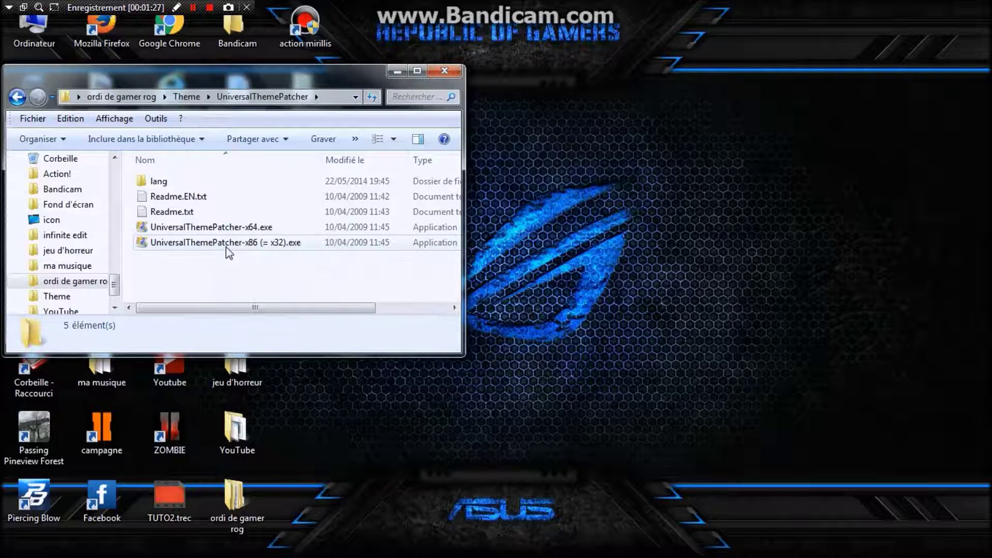
pyautogui.moveTo(255, 250)
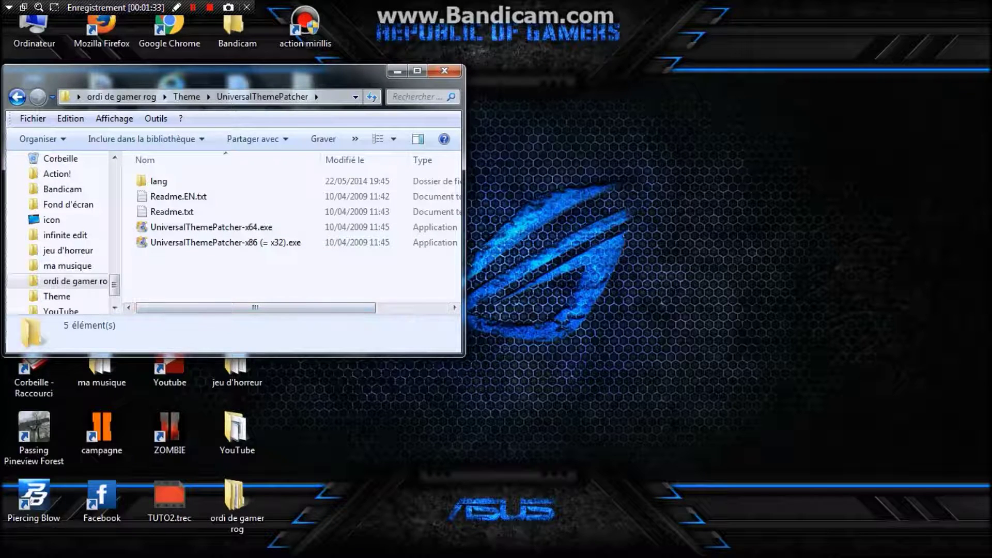
# - Open the computer's system properties to check whether Windows is the 32-bit or 64-bit version
pyautogui.click(11, 549)
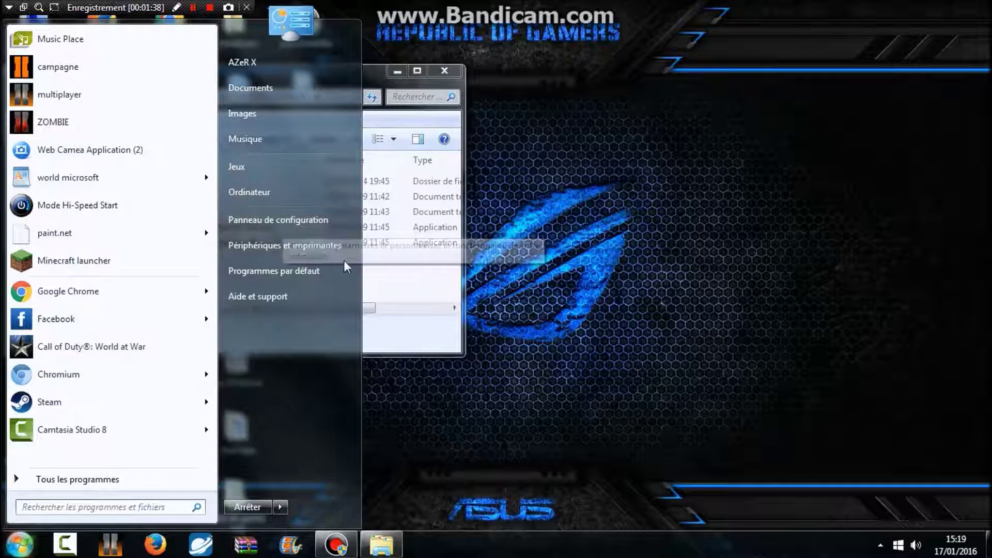
pyautogui.rightClick(273, 195)
pyautogui.click(354, 337)
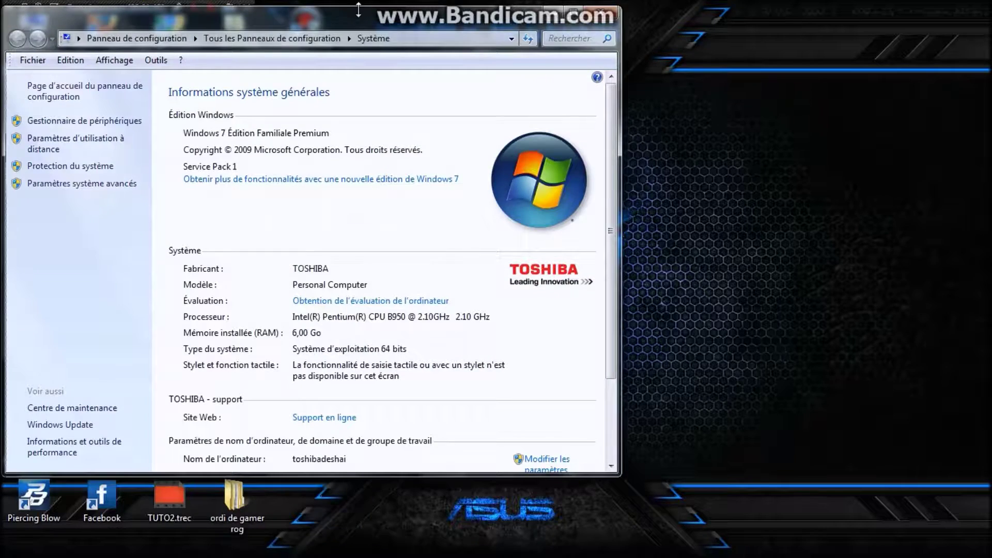
pyautogui.moveTo(369, 18); pyautogui.dragTo(562, 35)
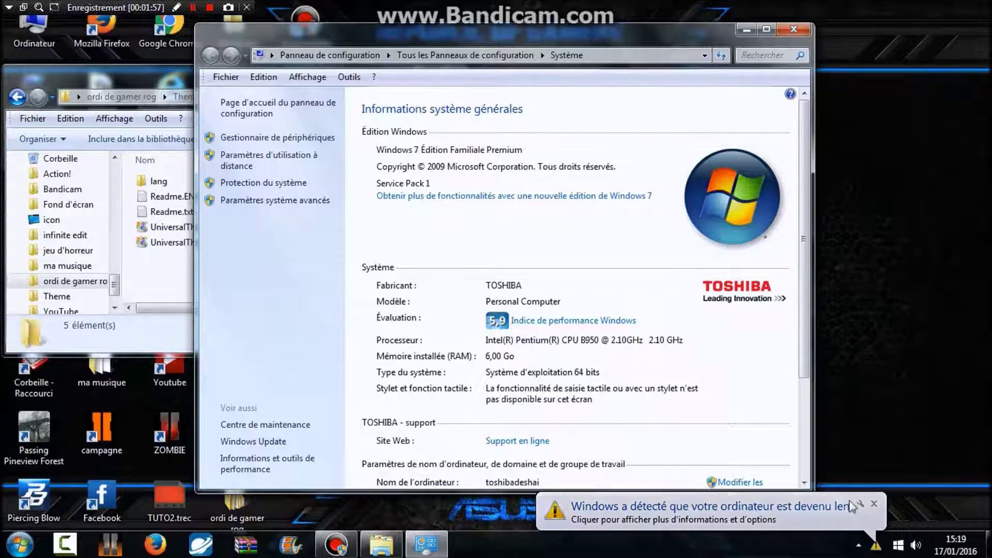
# - Switch to the Windows 7 Basic colour scheme from the performance notification and close the system properties
pyautogui.click(878, 503)
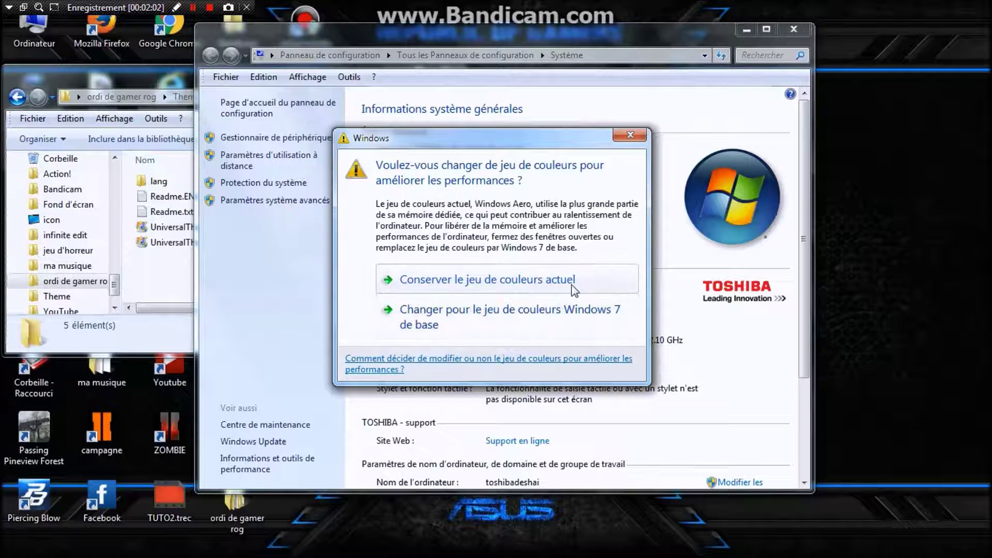
pyautogui.click(568, 321)
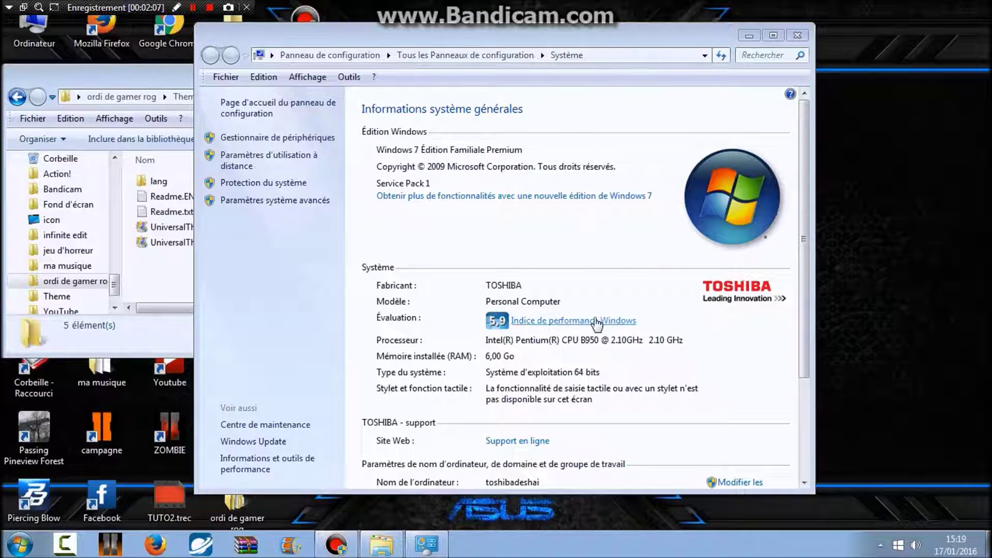
pyautogui.click(798, 36)
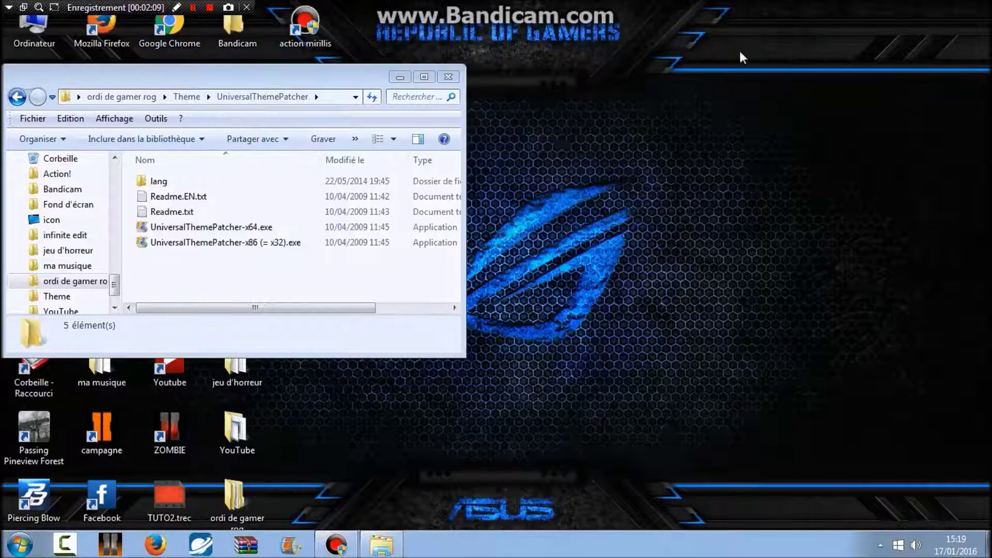
# - Run UniversalThemePatcher-x64.exe with English as the interface language to check the theme DLLs' patch status, closing it when done
pyautogui.doubleClick(272, 228)
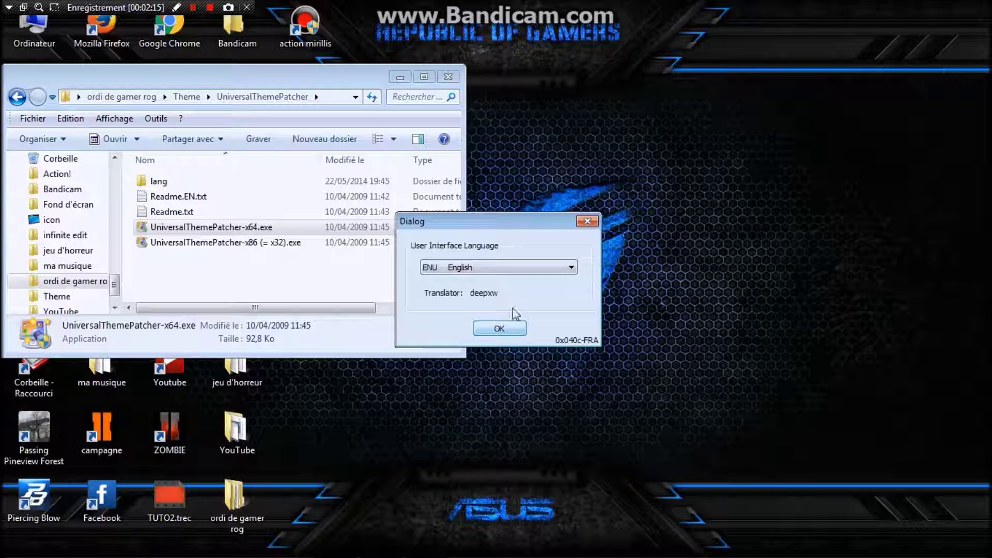
pyautogui.click(568, 268)
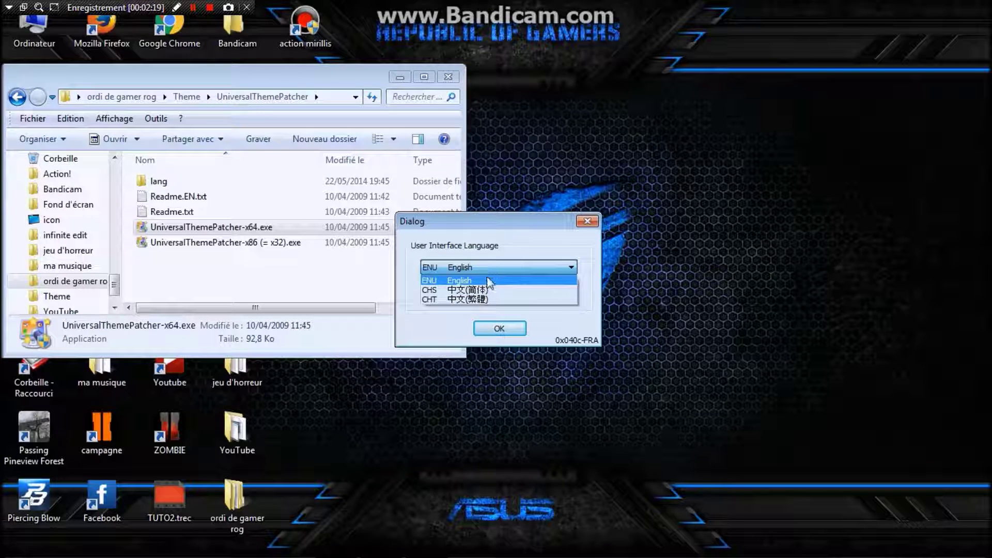
pyautogui.click(490, 280)
pyautogui.click(499, 328)
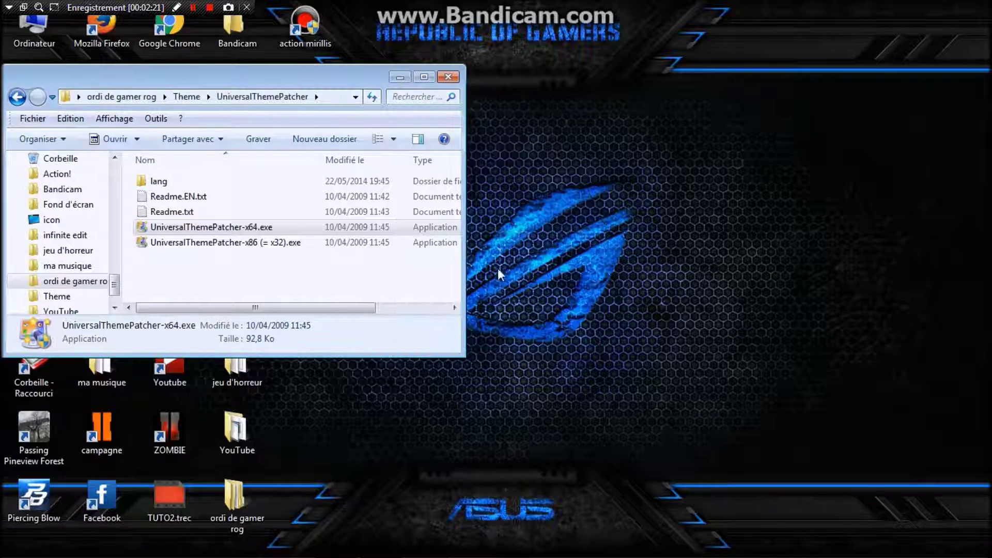
pyautogui.click(563, 367)
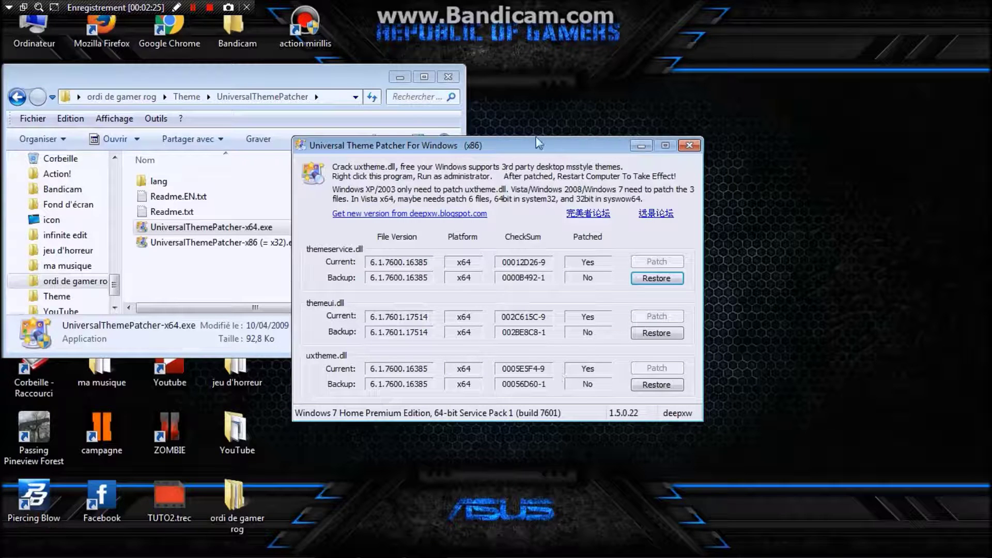
pyautogui.moveTo(544, 137); pyautogui.dragTo(540, 114)
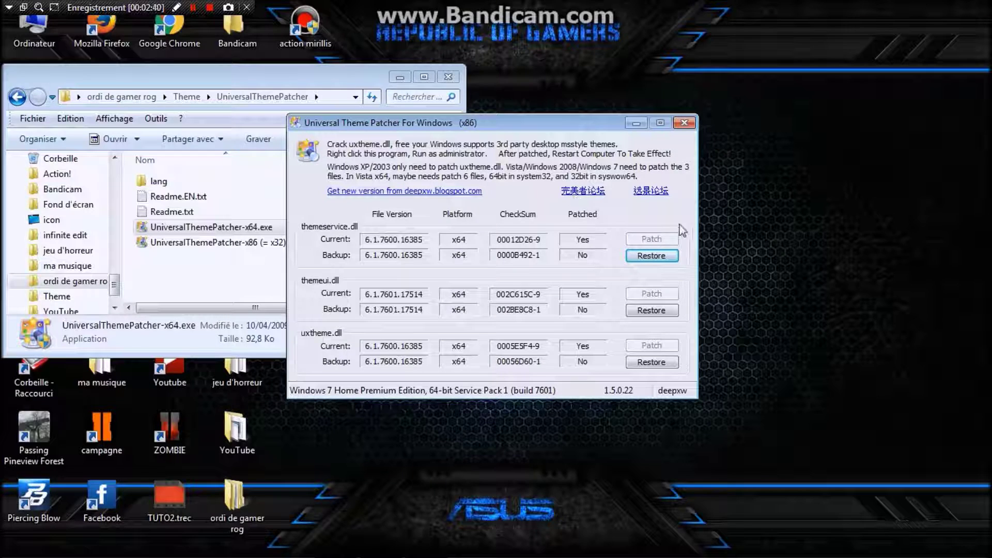
pyautogui.click(684, 125)
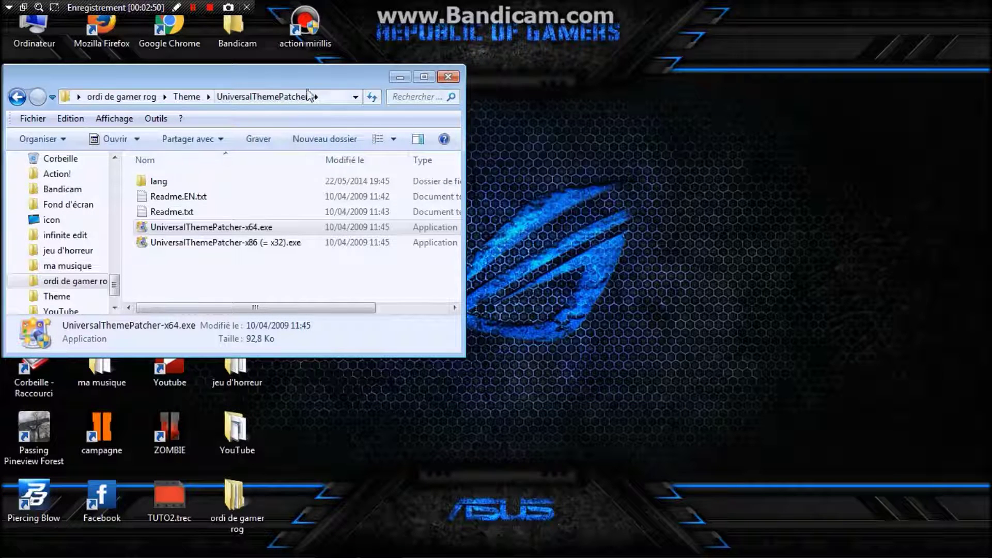
# - Return to the main ordi de gamer rog folder and minimise its window to reveal the desktop
pyautogui.moveTo(312, 71); pyautogui.dragTo(467, 82)
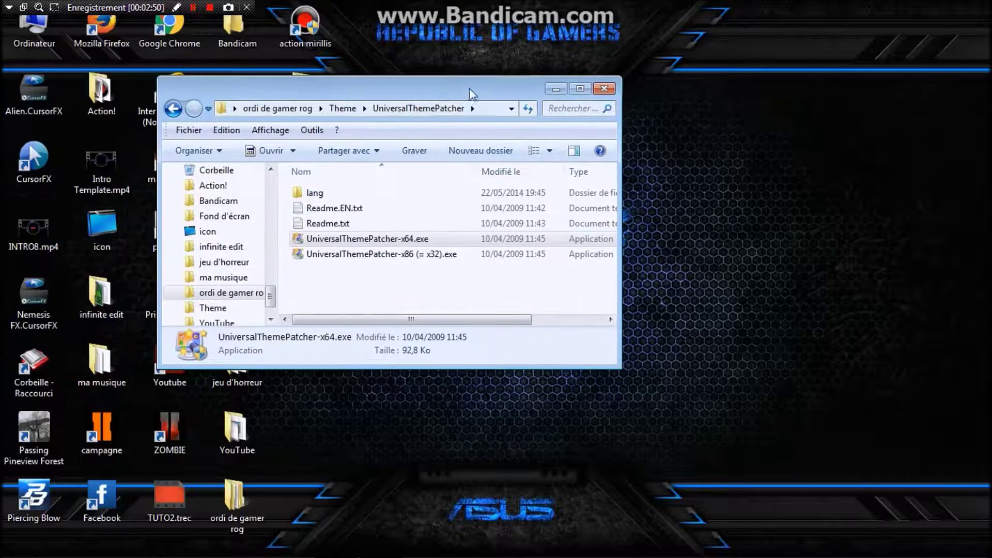
pyautogui.click(174, 109)
pyautogui.click(174, 109)
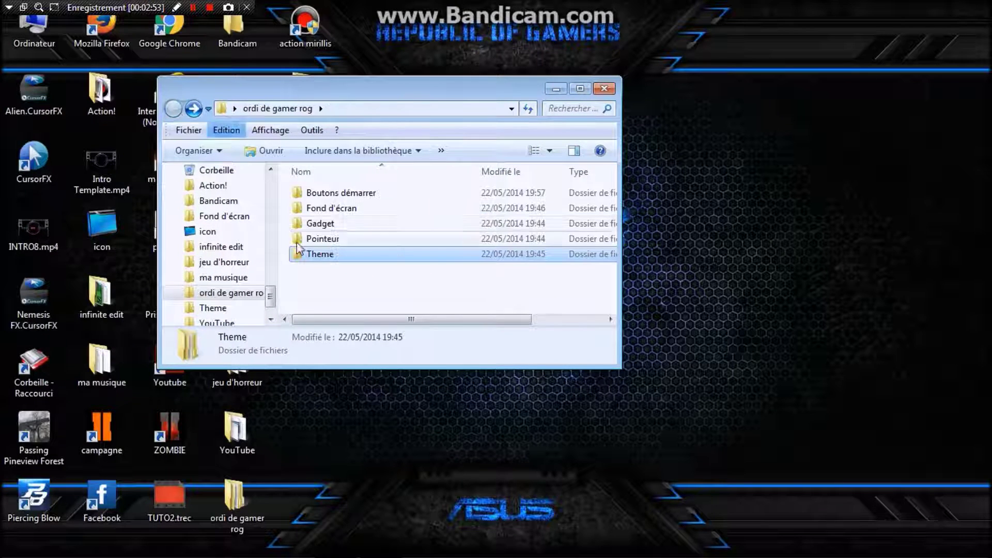
pyautogui.click(556, 90)
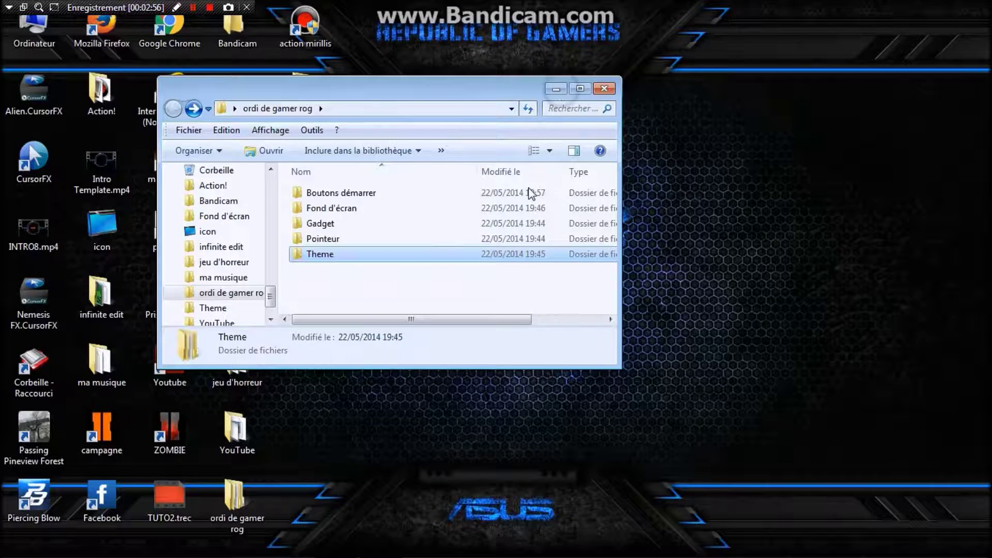
# - Apply the installed DeathStar theme in the desktop personalisation settings and minimise the settings window
pyautogui.rightClick(516, 283)
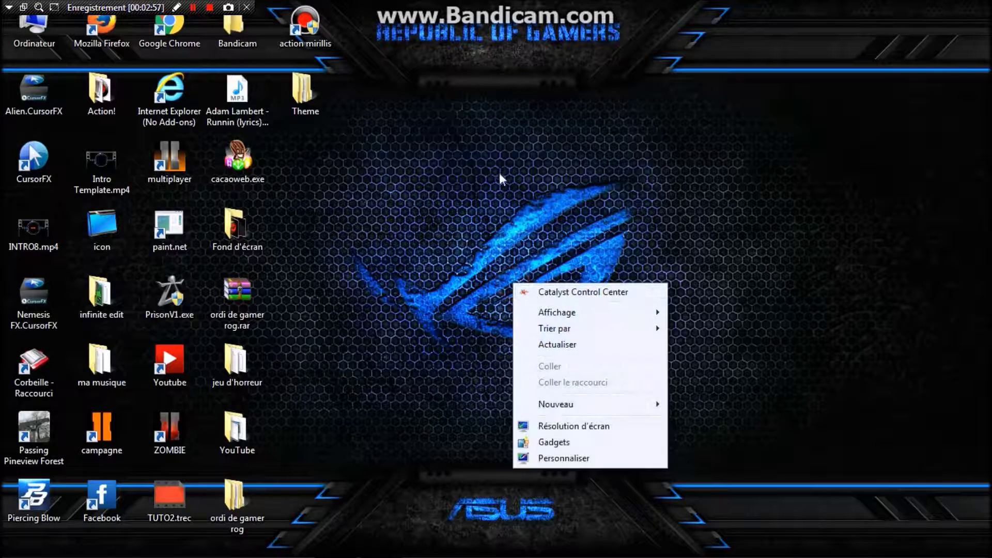
pyautogui.rightClick(491, 184)
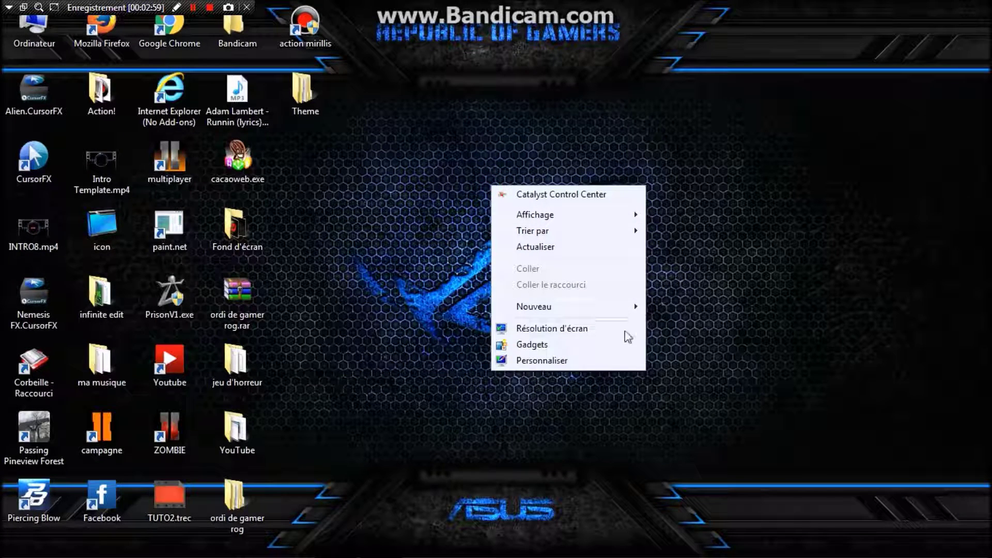
pyautogui.click(600, 361)
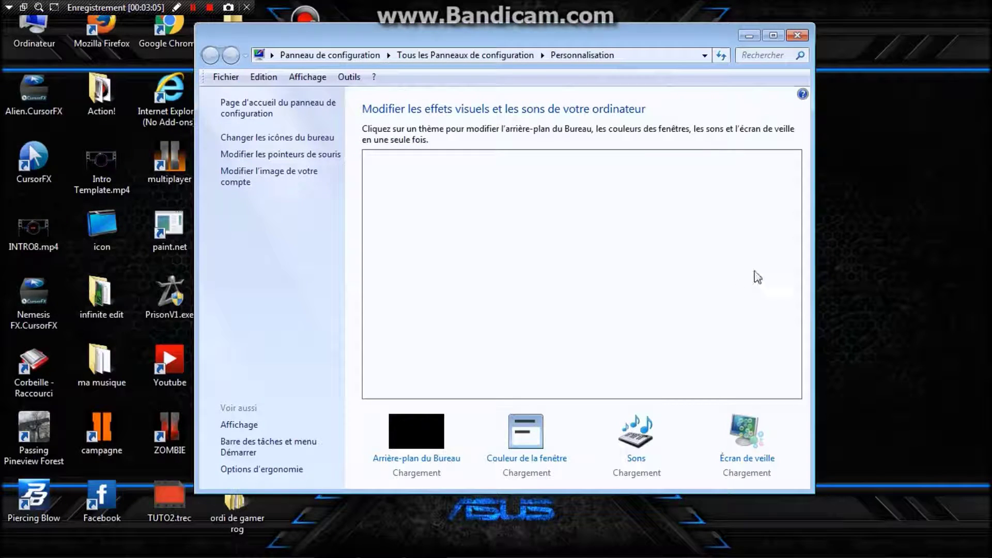
pyautogui.moveTo(795, 202); pyautogui.dragTo(795, 288)
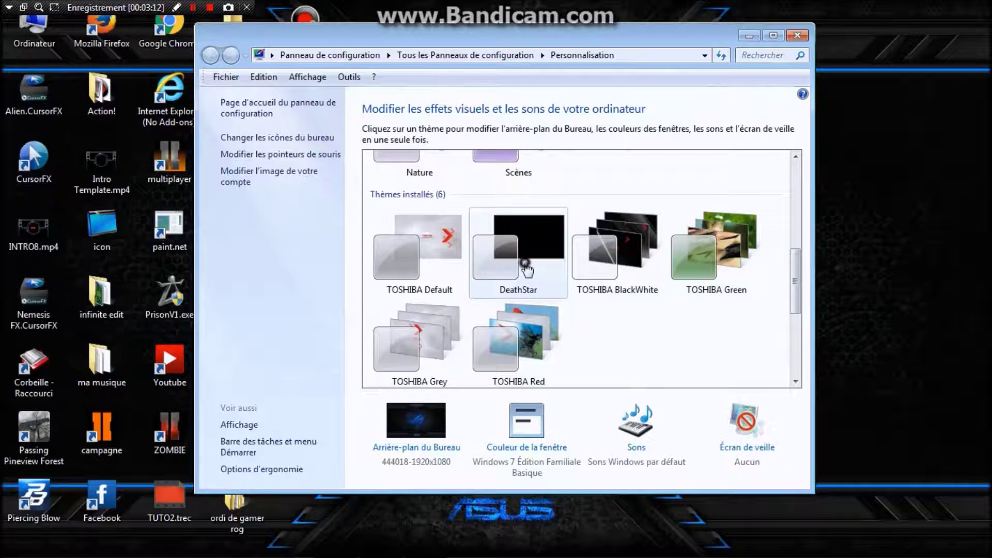
pyautogui.click(526, 268)
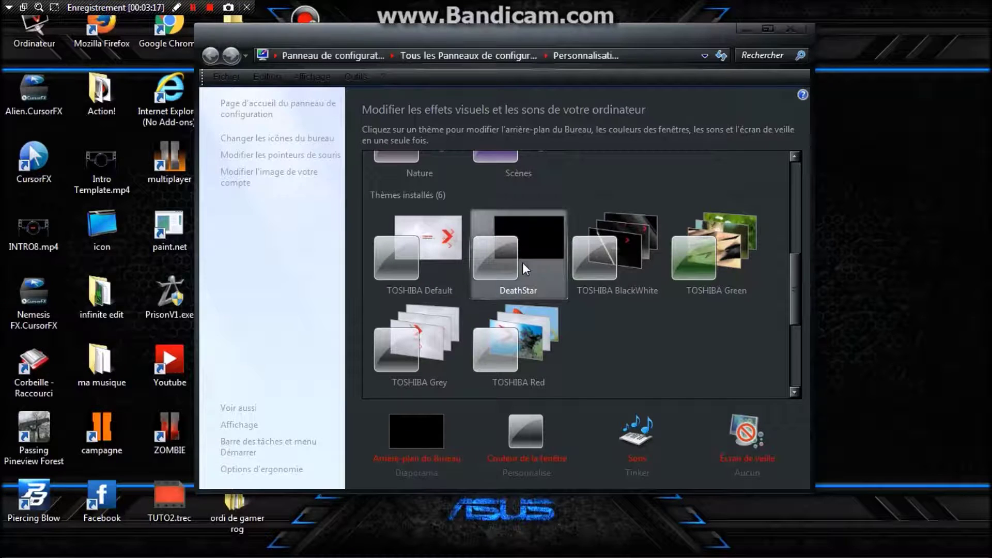
pyautogui.click(749, 29)
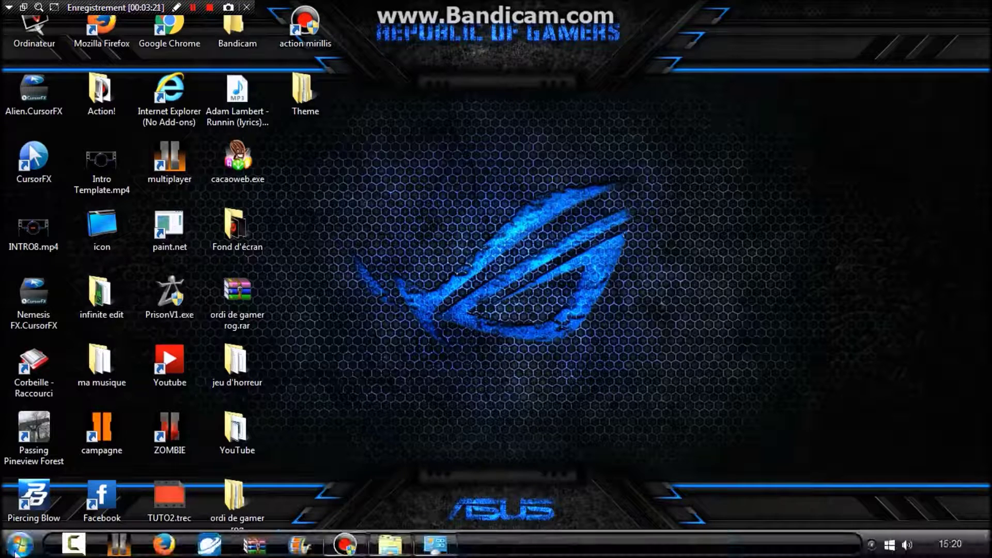
# - Look at the new theme's styling in the Start menu and close it again
pyautogui.click(19, 543)
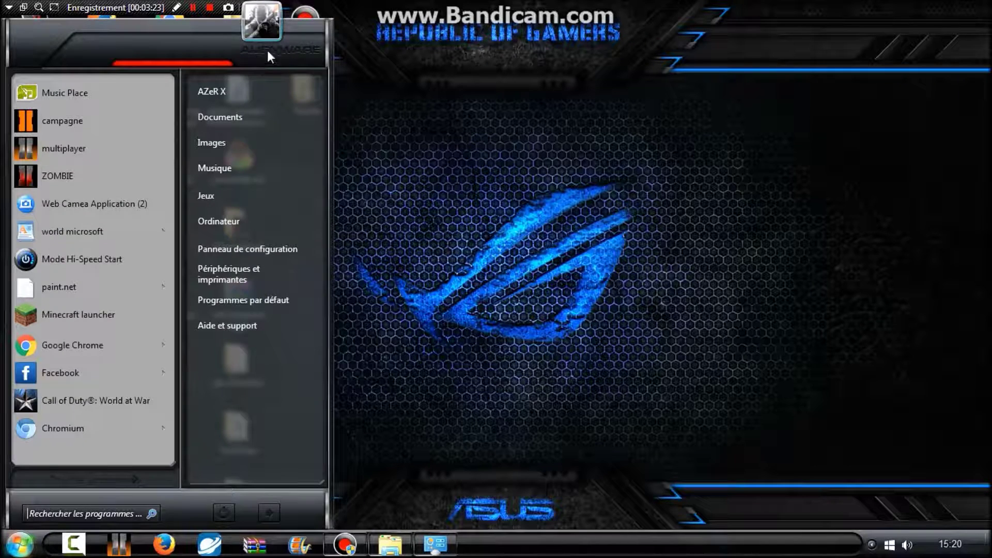
pyautogui.click(398, 115)
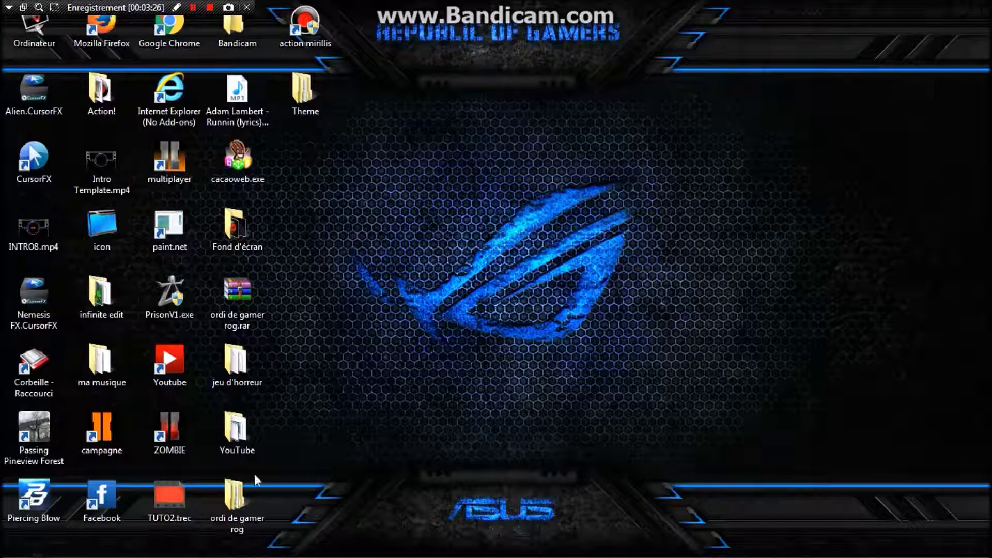
pyautogui.moveTo(435, 557)
pyautogui.moveTo(260, 416)
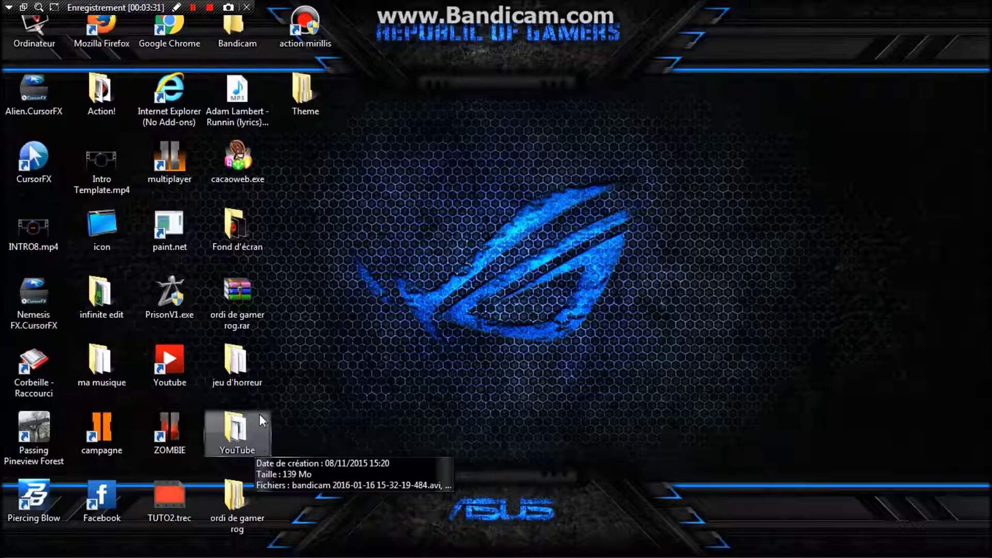
# - Install the S.H.I.E.L.D OS 1.2.5 Rainmeter skin from the Gadget folder of ordi de gamer rog, applying its included layout
pyautogui.click(228, 516)
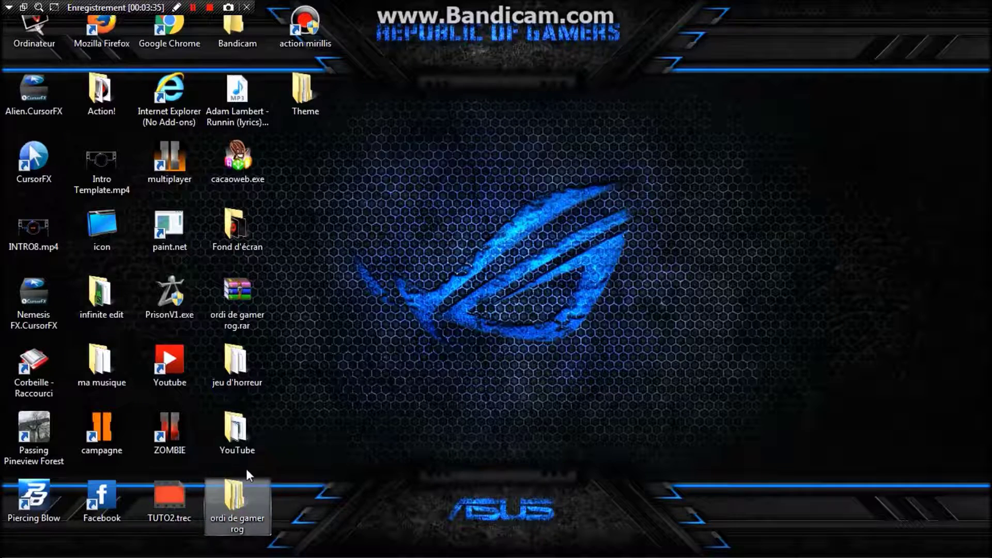
pyautogui.doubleClick(236, 494)
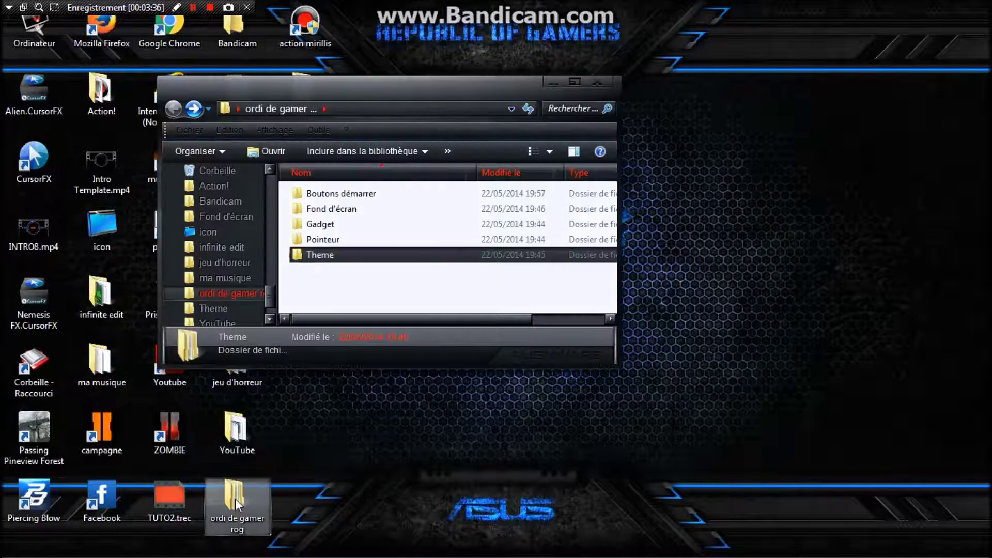
pyautogui.doubleClick(368, 225)
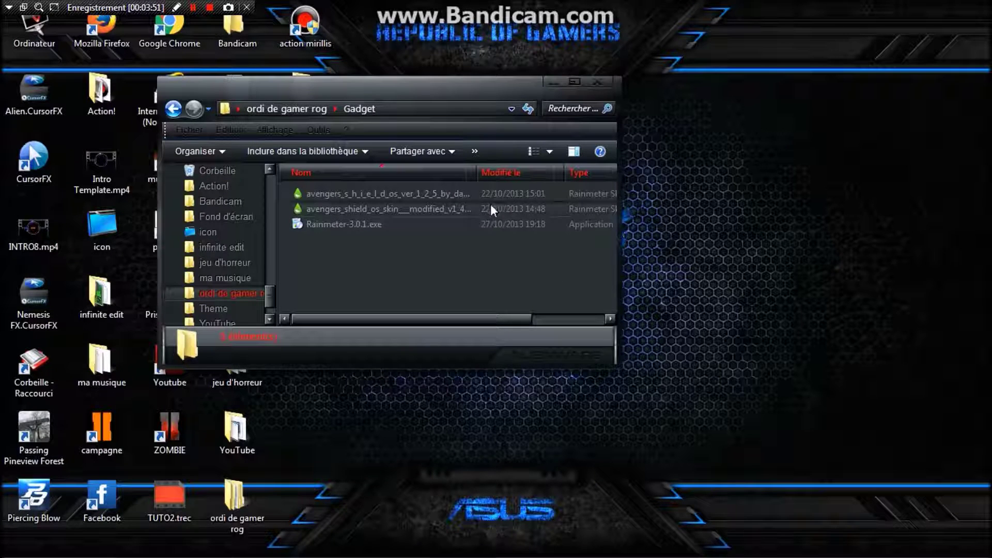
pyautogui.doubleClick(415, 200)
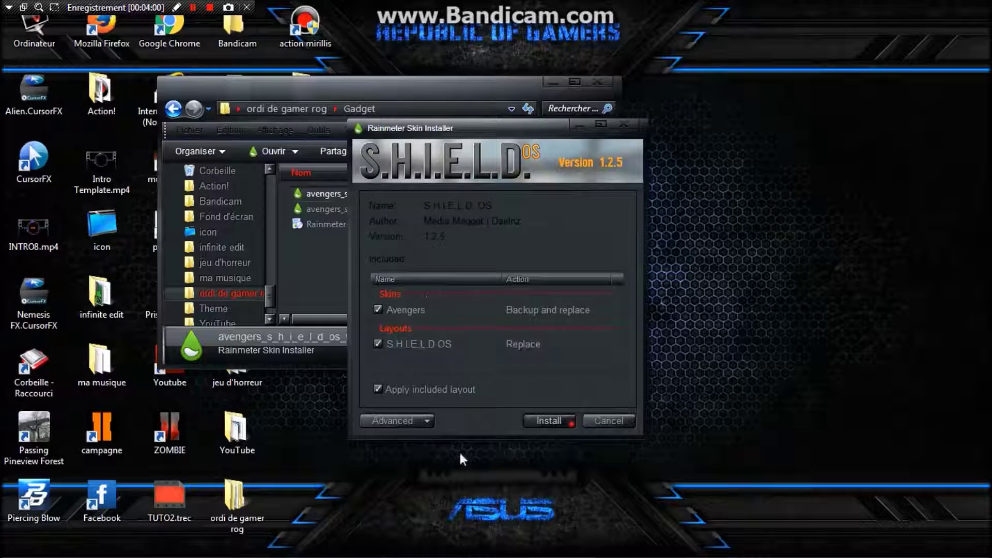
pyautogui.click(548, 420)
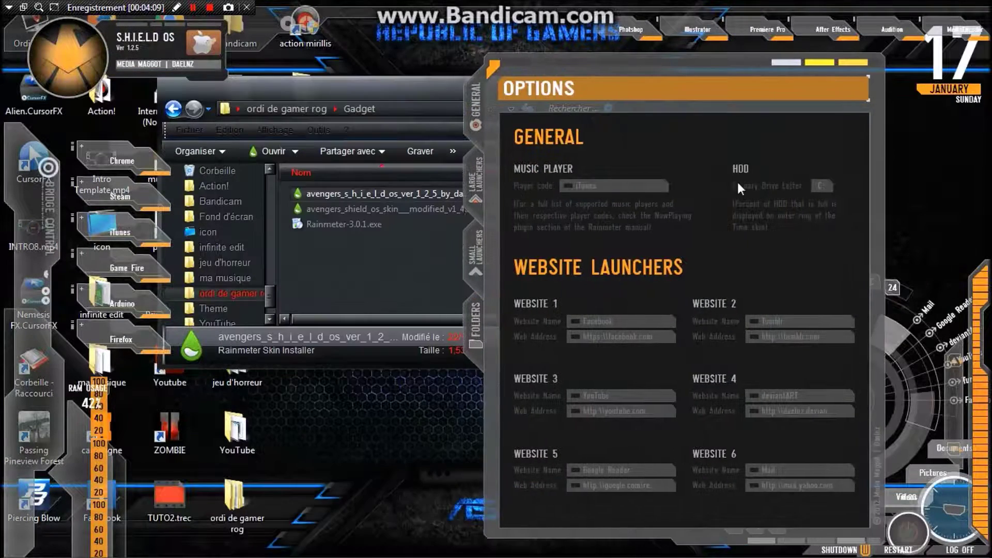
# - Open the Rainmeter manager window and minimise the Gadget folder window to clear the desktop
pyautogui.moveTo(464, 86); pyautogui.dragTo(412, 93)
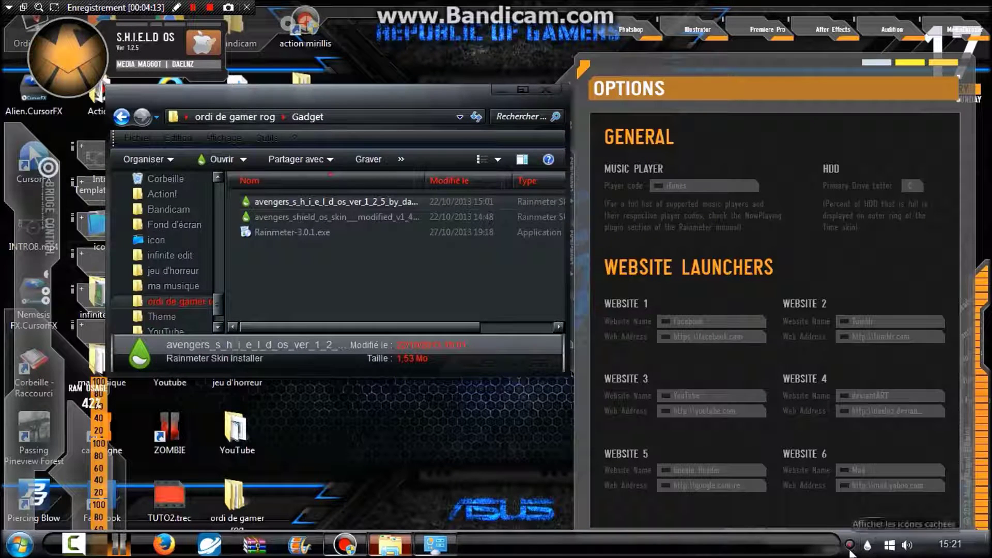
pyautogui.click(849, 548)
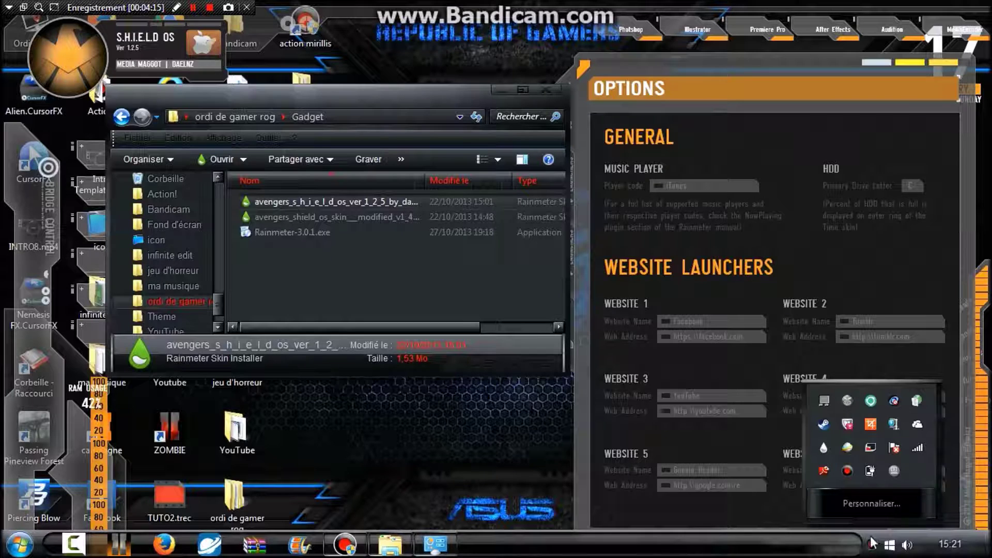
pyautogui.click(822, 447)
pyautogui.moveTo(625, 92); pyautogui.dragTo(776, 121)
pyautogui.click(856, 123)
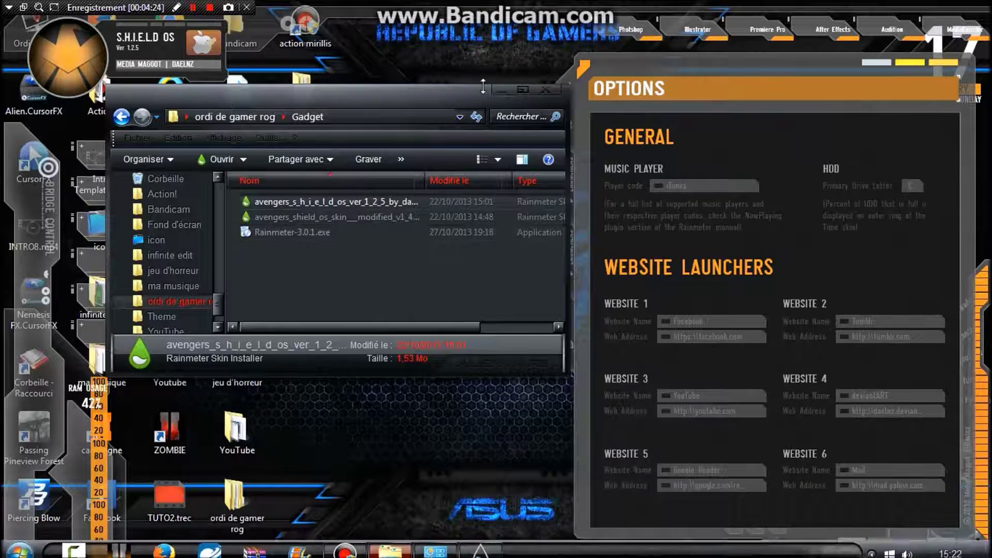
pyautogui.click(502, 89)
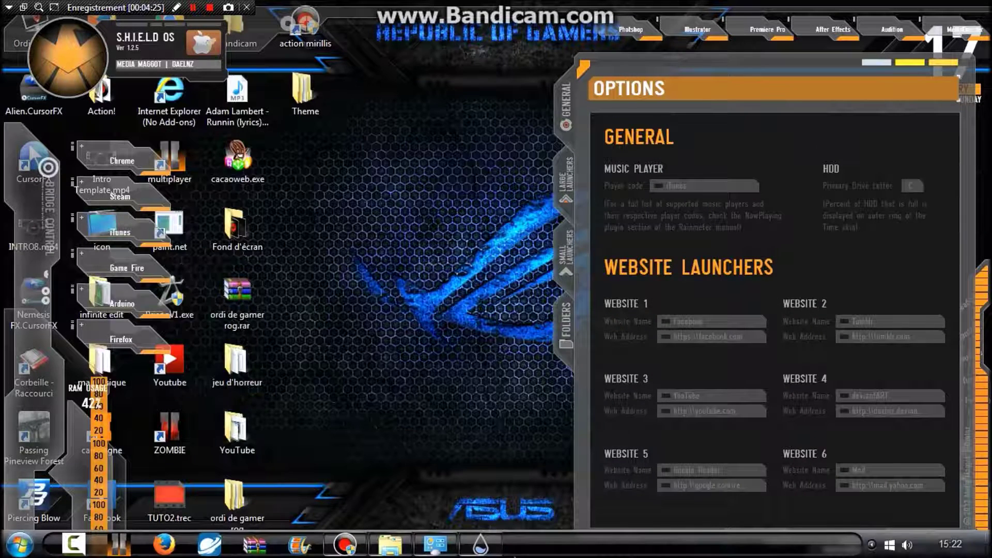
pyautogui.click(481, 544)
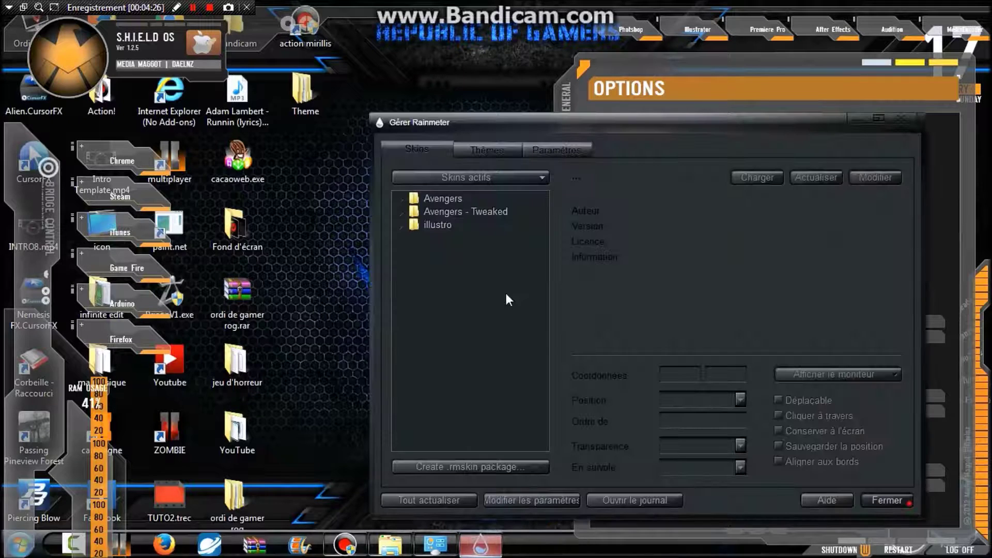
# - Expand the Avengers skin folder and its Border subfolder in the Rainmeter manager
pyautogui.click(448, 210)
pyautogui.doubleClick(445, 198)
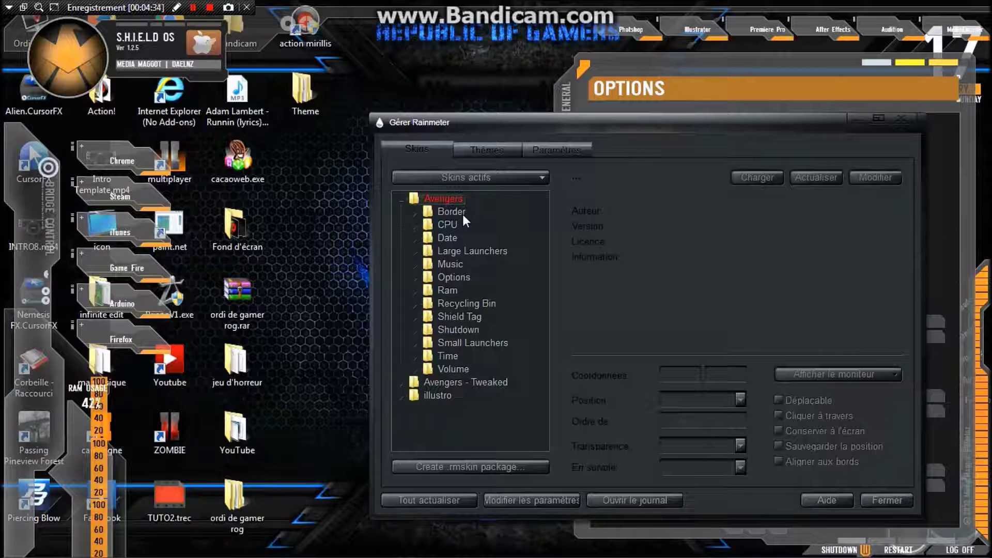
pyautogui.doubleClick(430, 212)
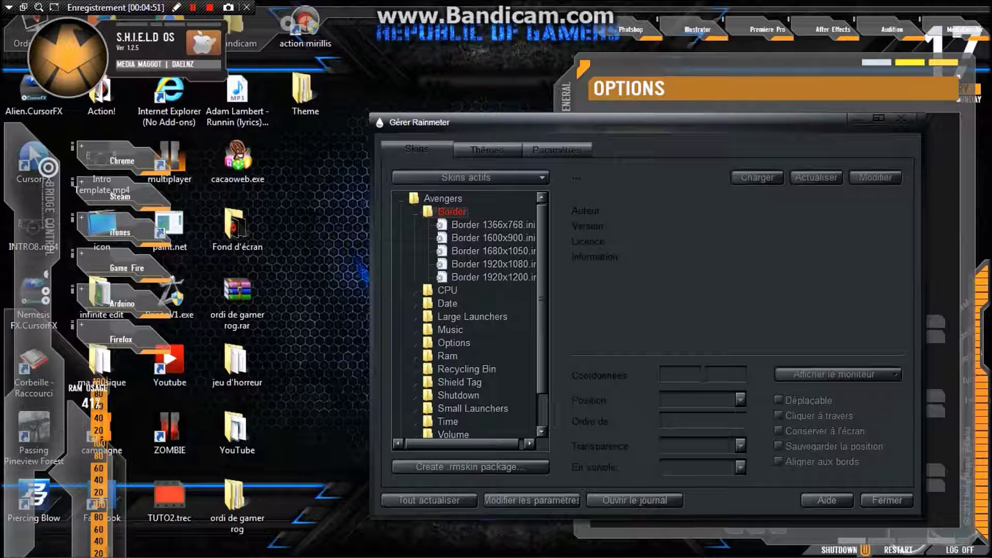
# - Check the computer's general system information in its properties and close the window
pyautogui.click(20, 544)
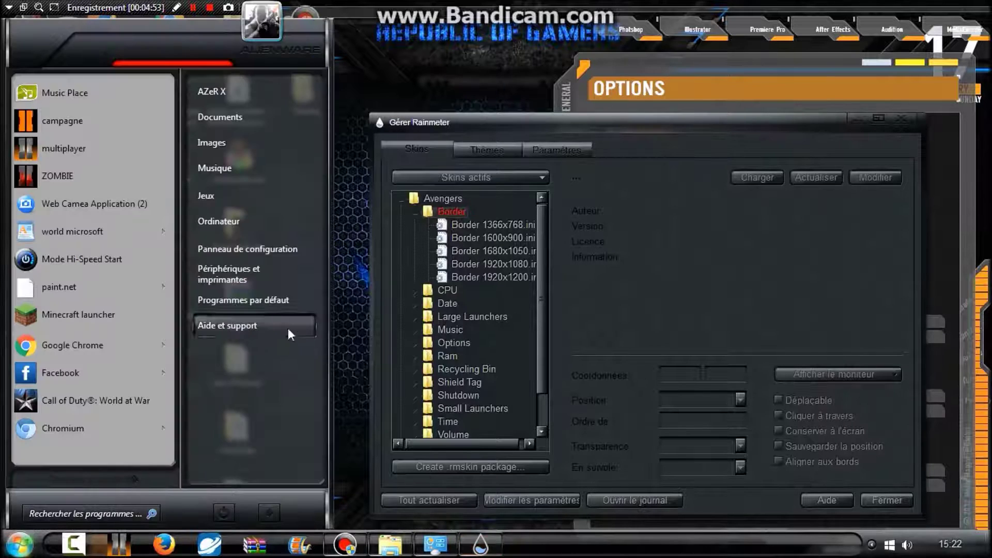
pyautogui.rightClick(256, 222)
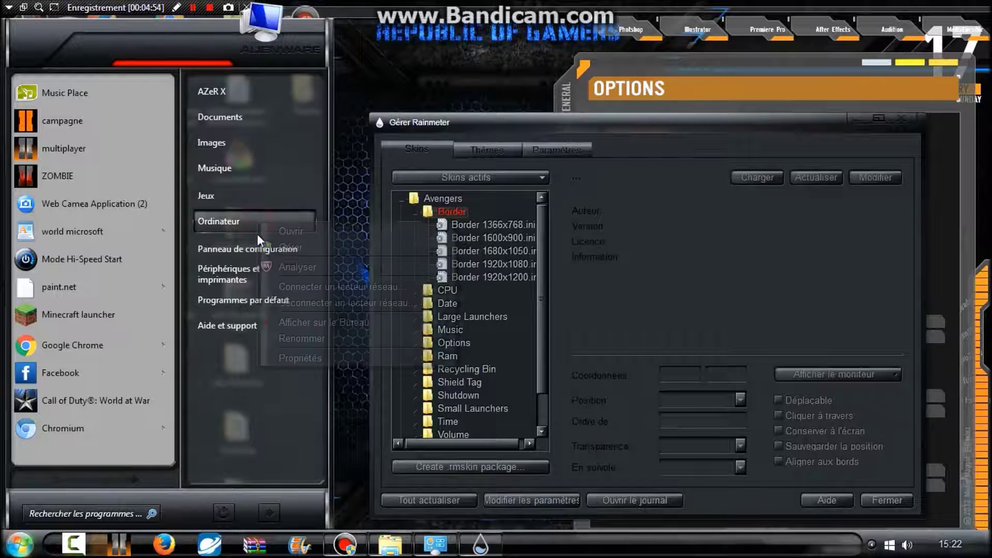
pyautogui.click(314, 356)
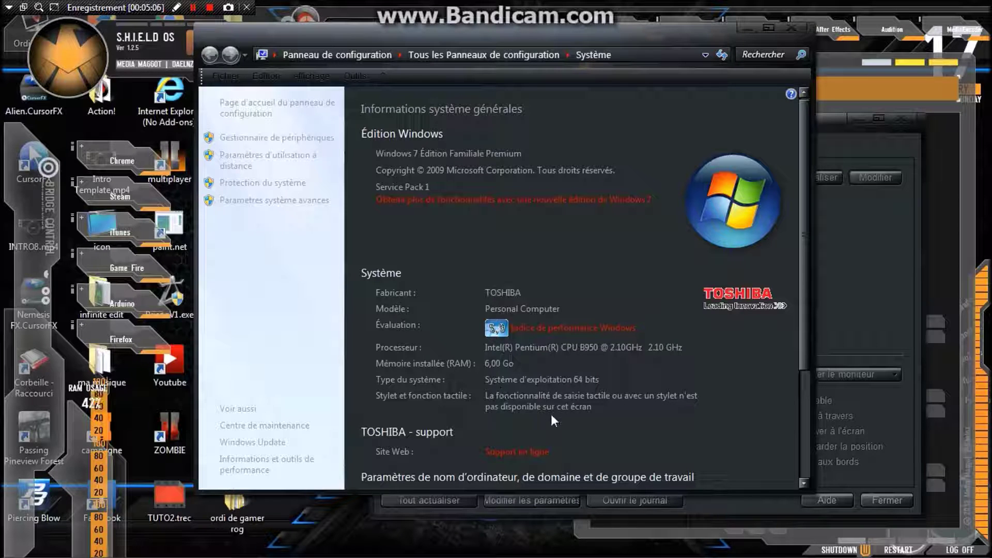
pyautogui.click(794, 27)
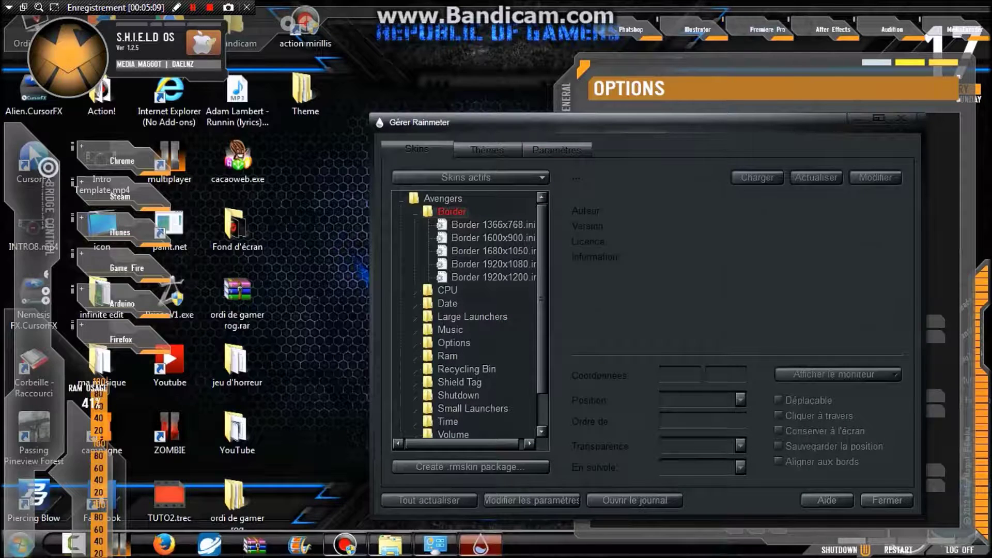
pyautogui.click(19, 545)
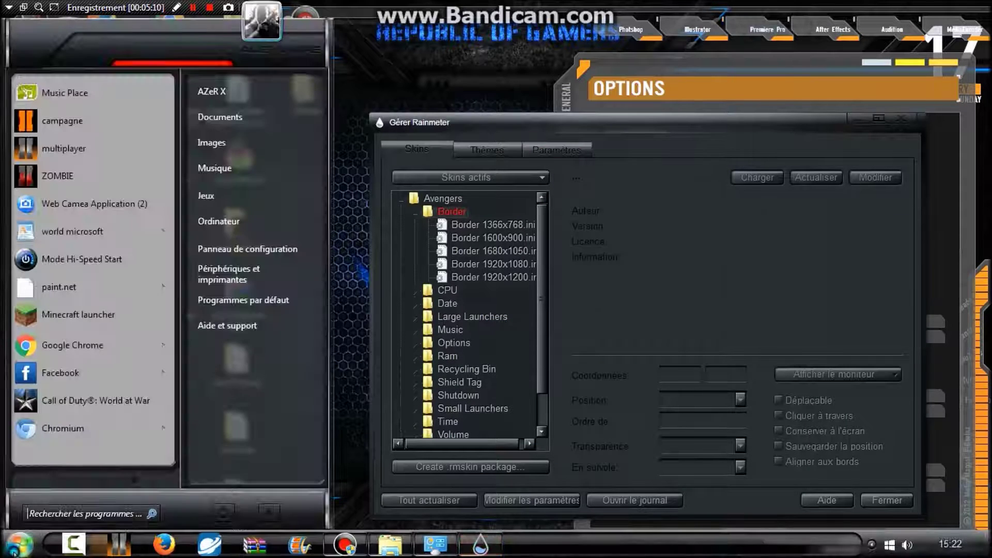
pyautogui.rightClick(274, 256)
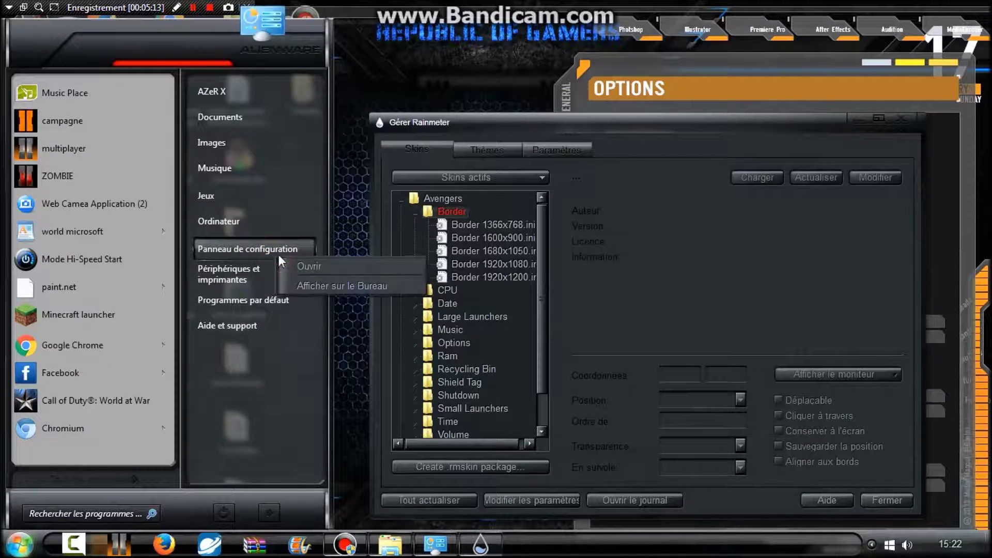
pyautogui.rightClick(242, 329)
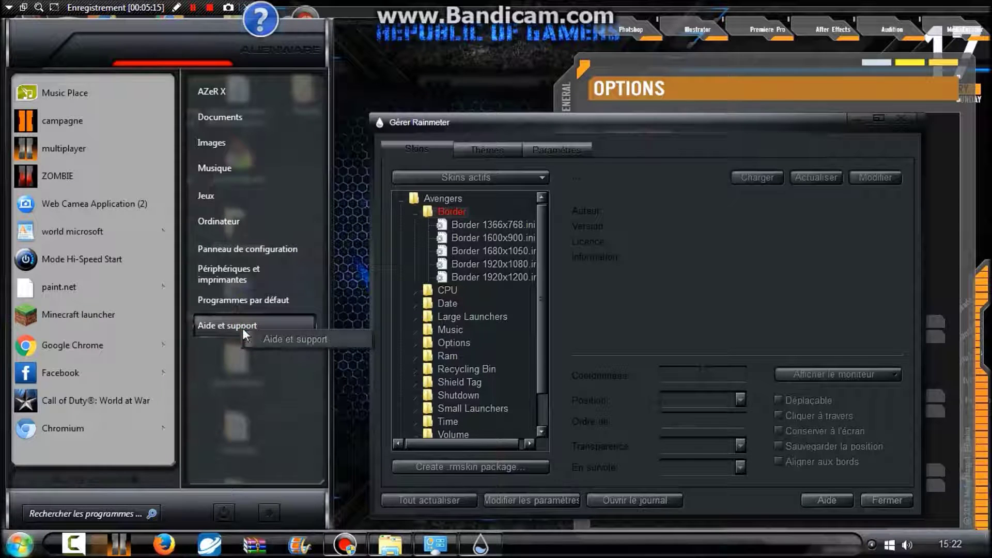
pyautogui.click(344, 272)
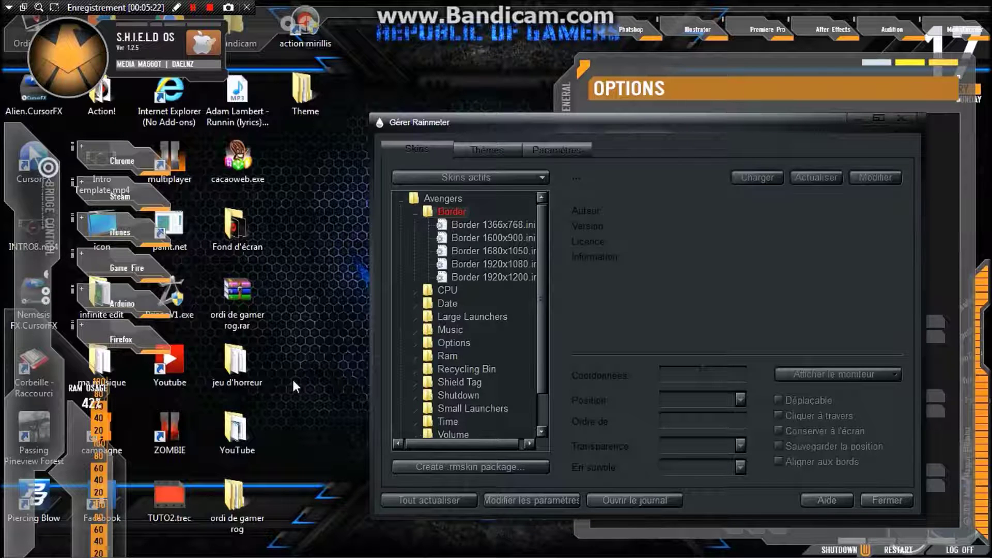
pyautogui.moveTo(17, 551)
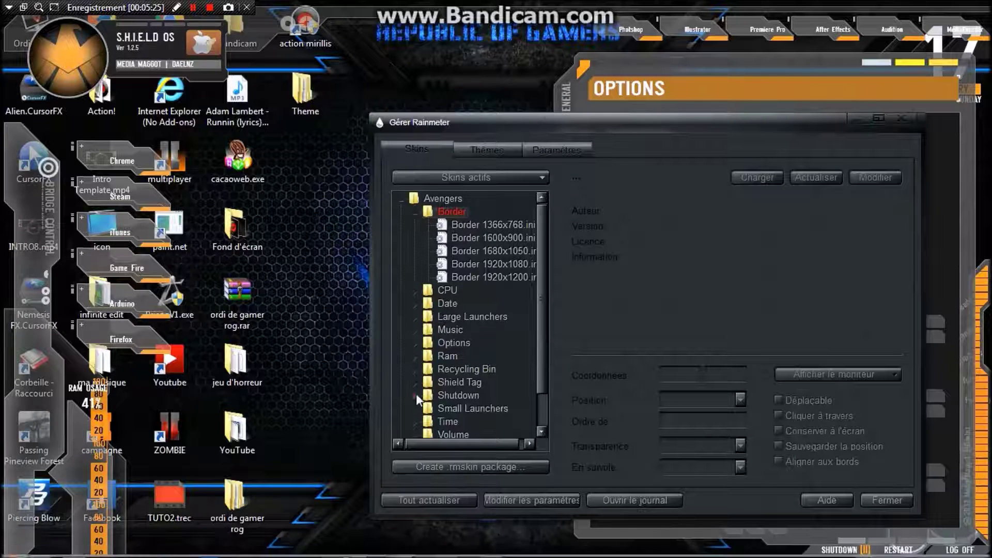
# - Load the Border 1366x768.ini skin, toggle it off and on to compare, and leave it unloaded
pyautogui.doubleClick(510, 224)
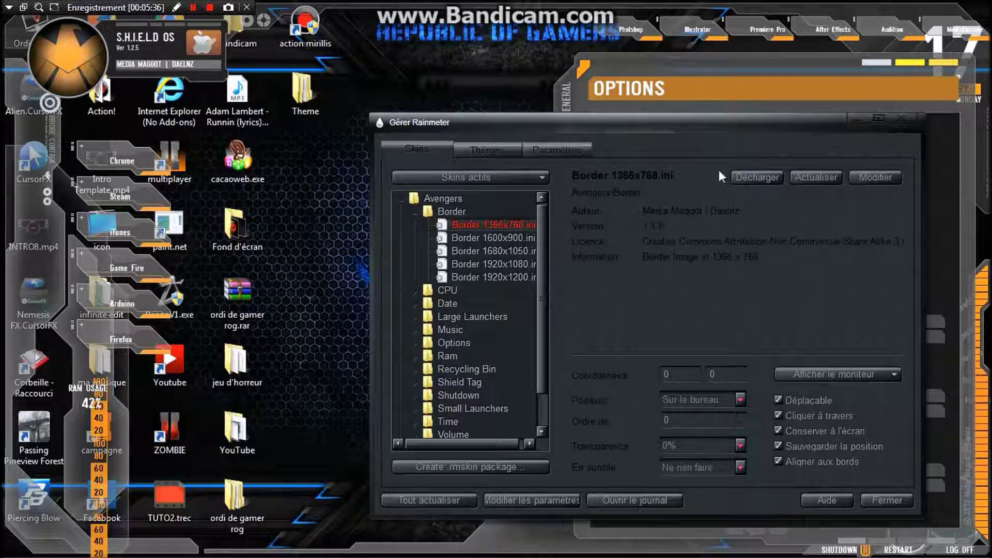
pyautogui.click(759, 177)
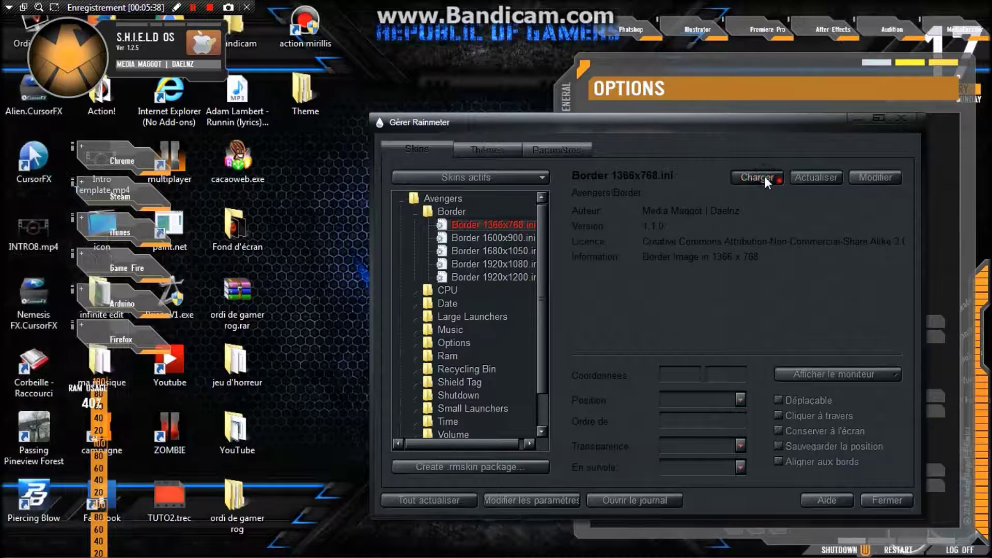
pyautogui.click(762, 177)
pyautogui.click(763, 177)
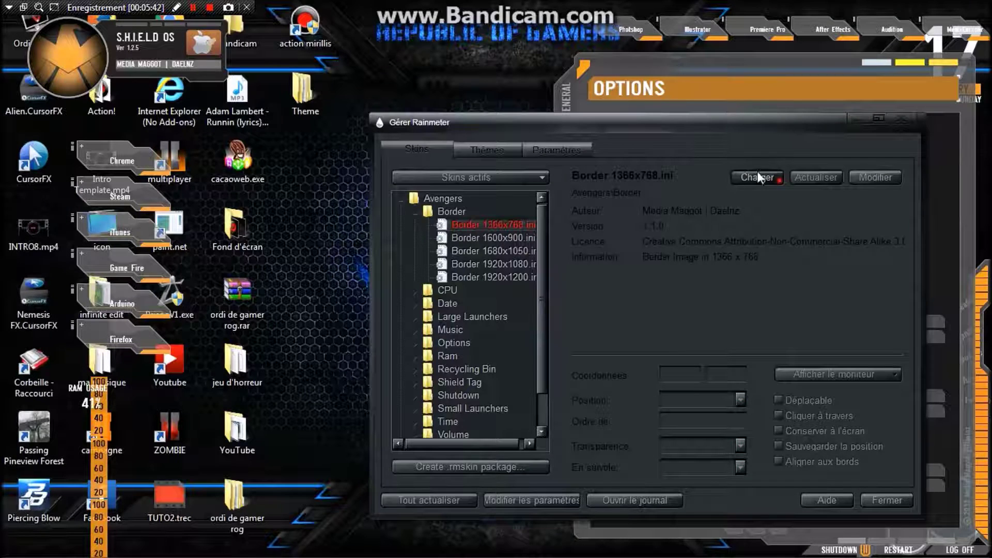
# - Switch the S.H.I.E.L.D OS emblem on the desktop to blue and return to the Rainmeter manager
pyautogui.click(83, 61)
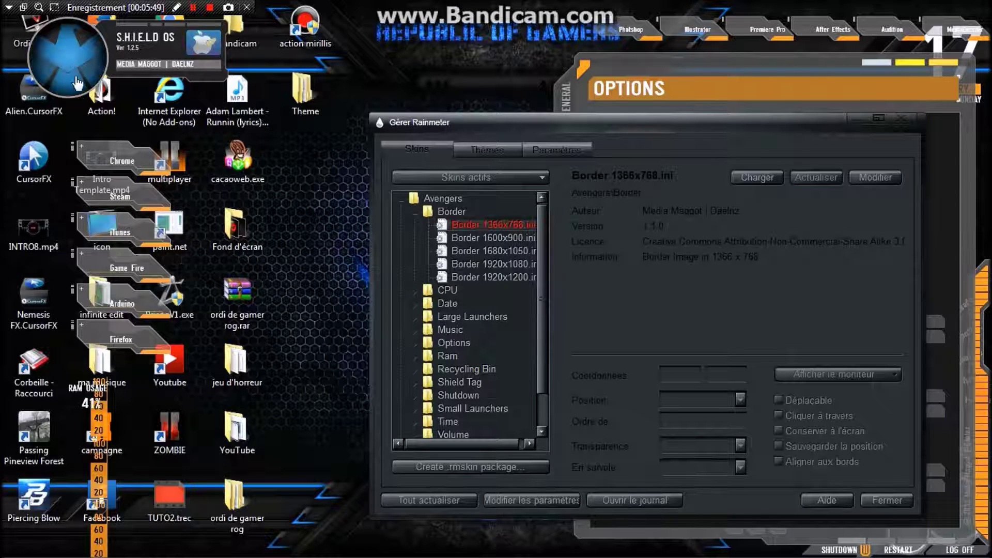
pyautogui.click(697, 92)
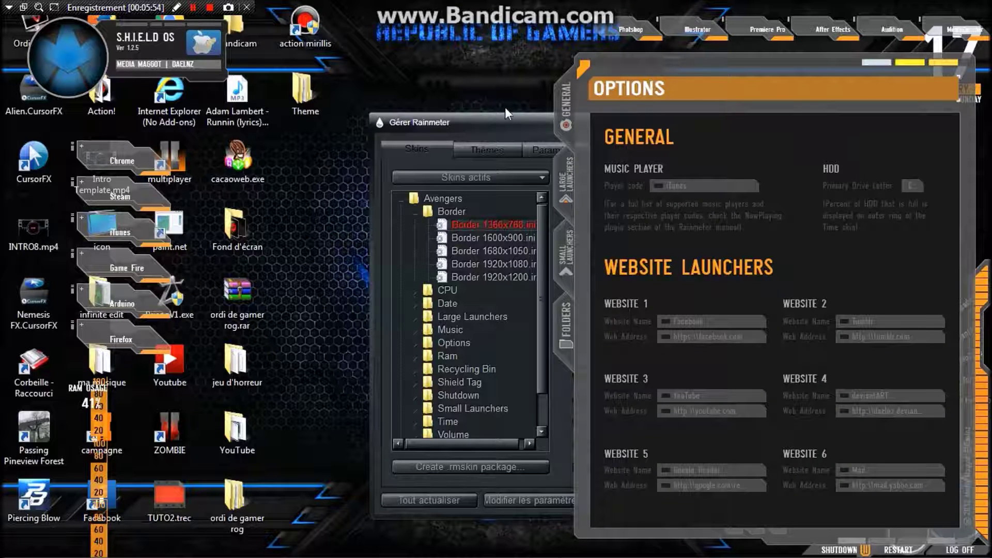
pyautogui.click(507, 122)
# - Load the 1 Core.ini skin from the CPU folder and move its orange meter to about 400, 265 on the desktop
pyautogui.click(453, 284)
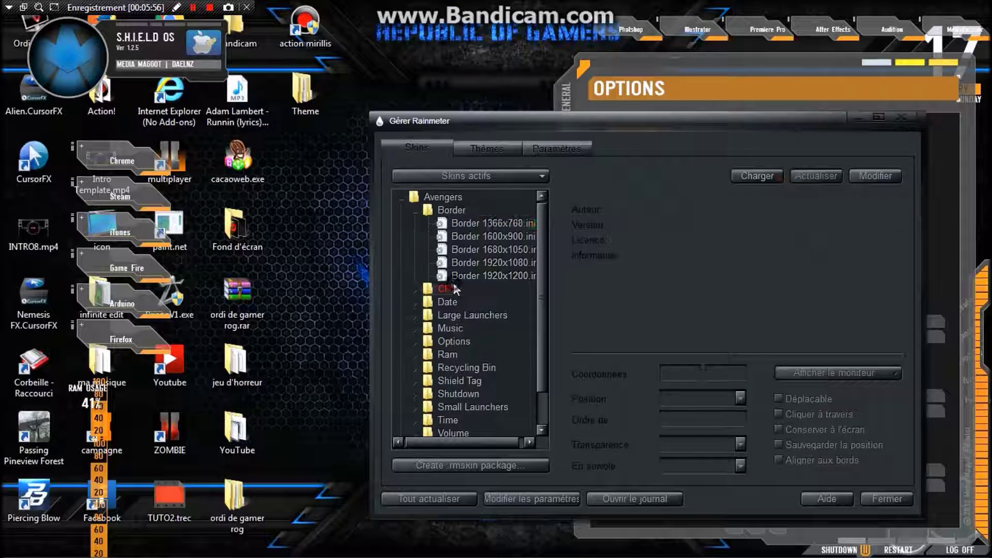
pyautogui.doubleClick(454, 284)
pyautogui.click(484, 304)
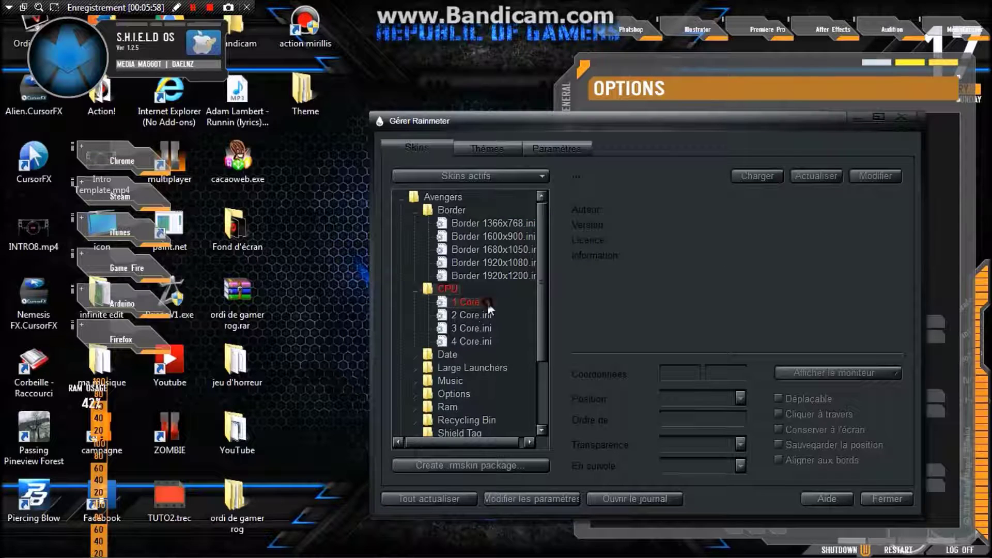
pyautogui.click(762, 174)
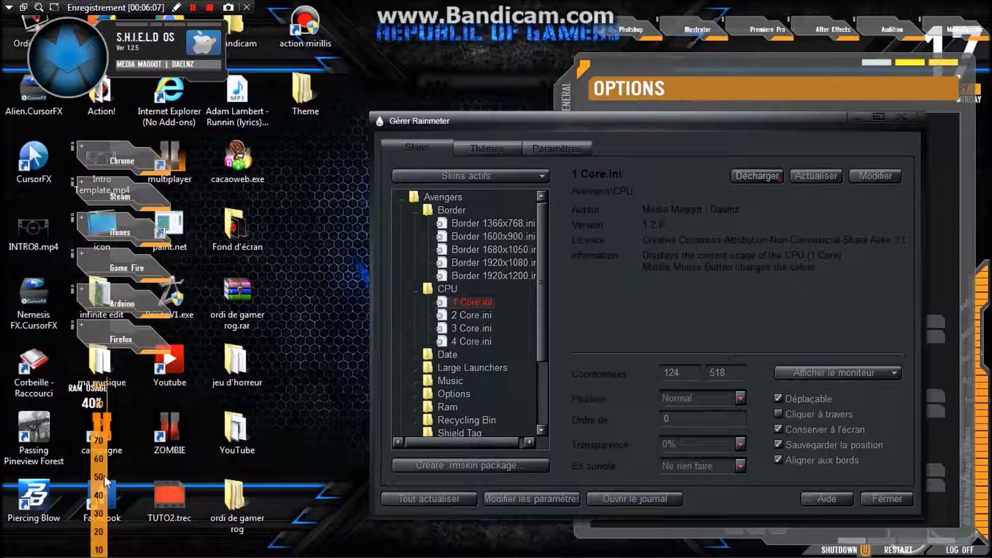
pyautogui.moveTo(108, 460); pyautogui.dragTo(289, 282)
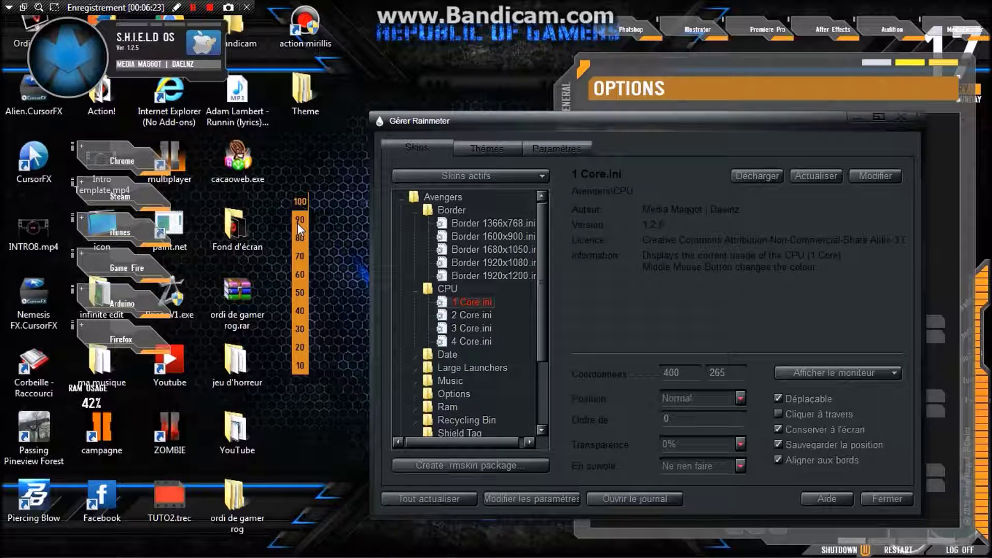
# - Select the Date.ini skin in the Date folder and move the Options panel aside to uncover the date display
pyautogui.click(449, 356)
pyautogui.doubleClick(446, 353)
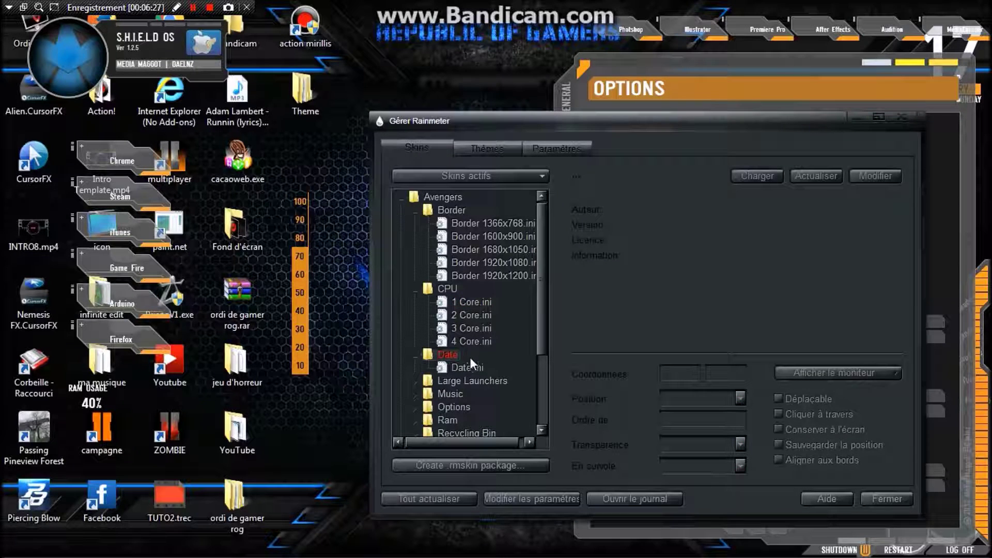
pyautogui.click(459, 368)
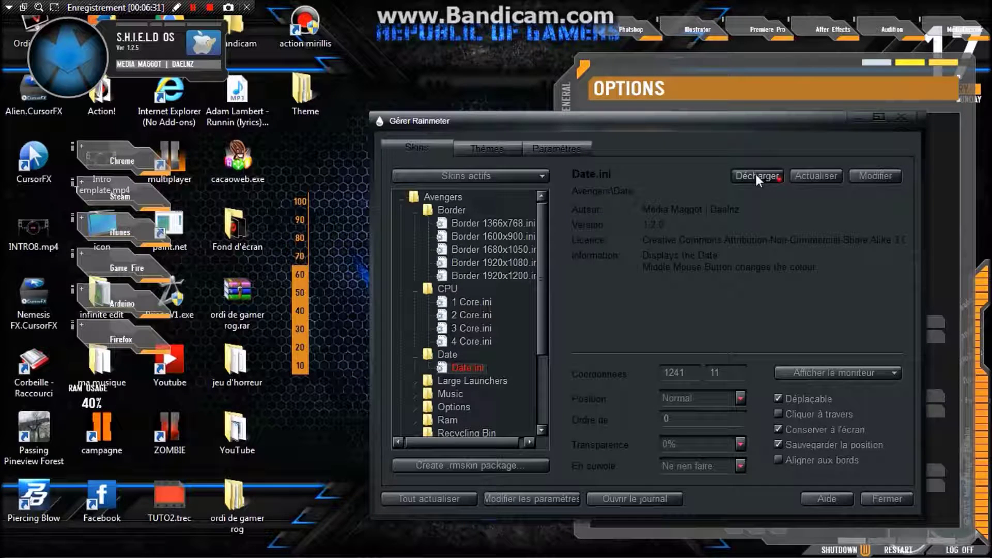
pyautogui.moveTo(755, 69); pyautogui.dragTo(314, 36)
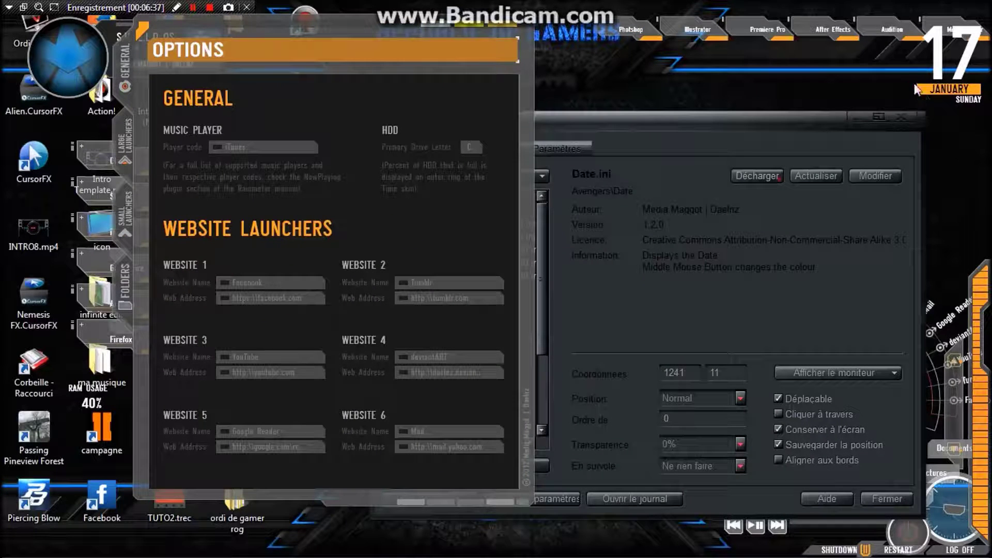
pyautogui.click(771, 177)
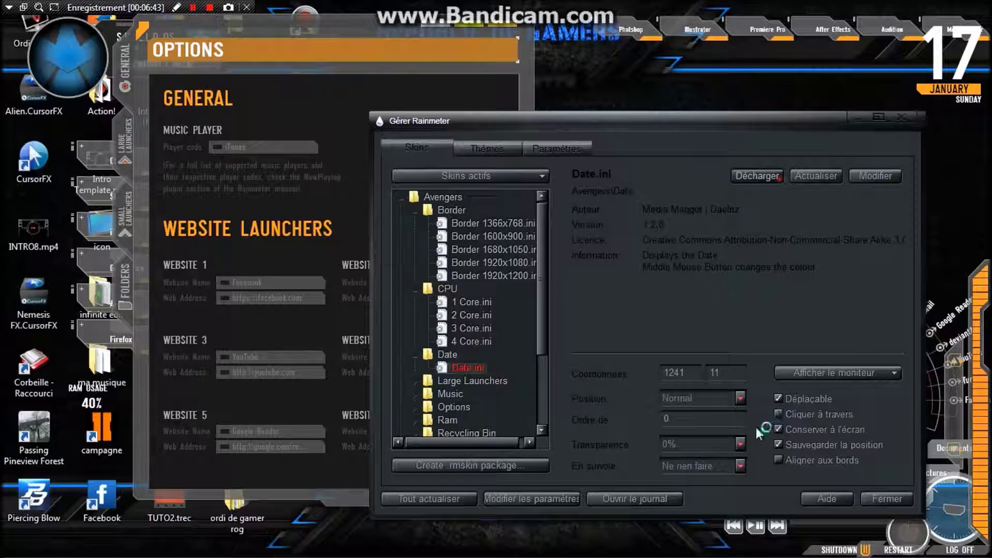
# - Select the Large Launchers.ini skin in its folder and move its launcher buttons to 0, 275 on the desktop
pyautogui.doubleClick(465, 381)
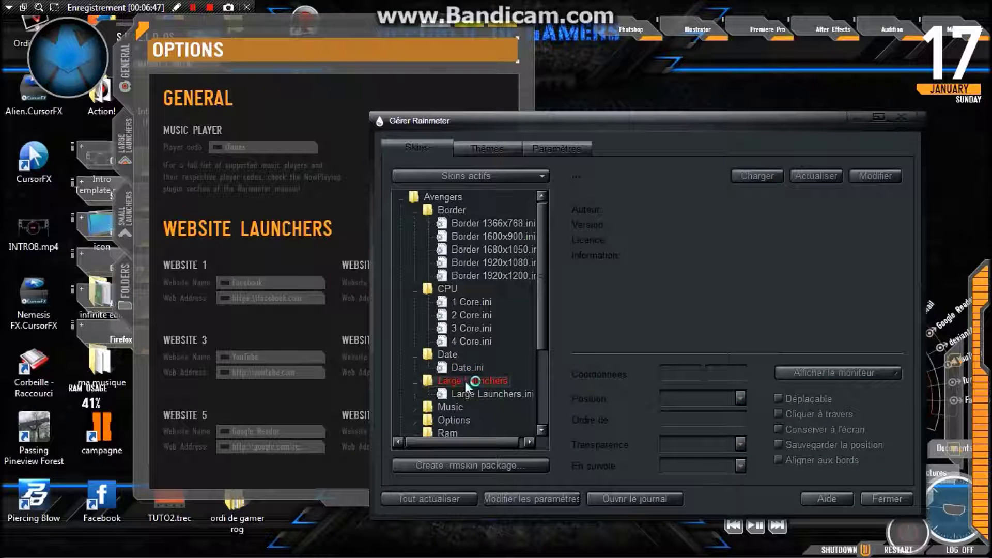
pyautogui.click(490, 395)
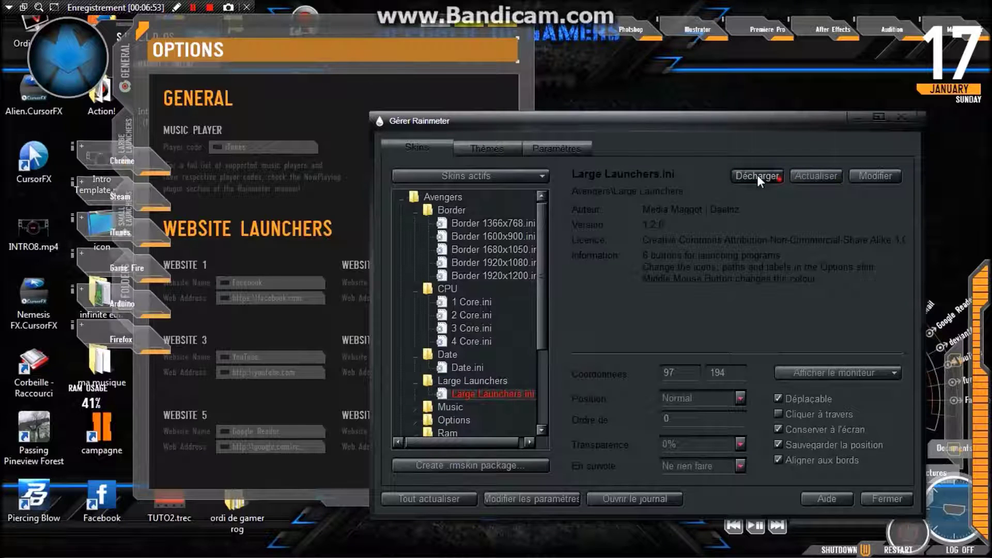
pyautogui.moveTo(117, 226); pyautogui.dragTo(33, 282)
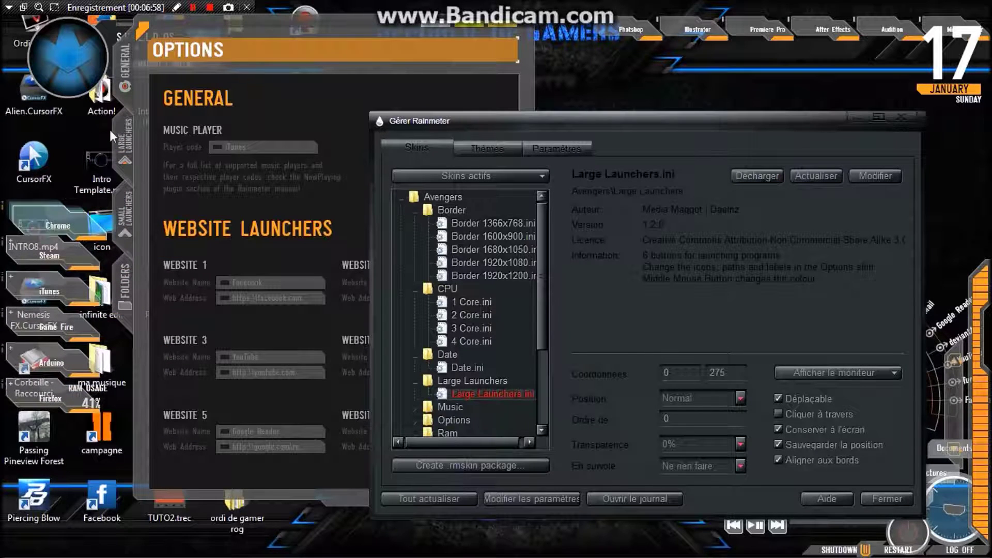
# - Hide all the desktop icons by turning off the display of desktop items
pyautogui.rightClick(571, 87)
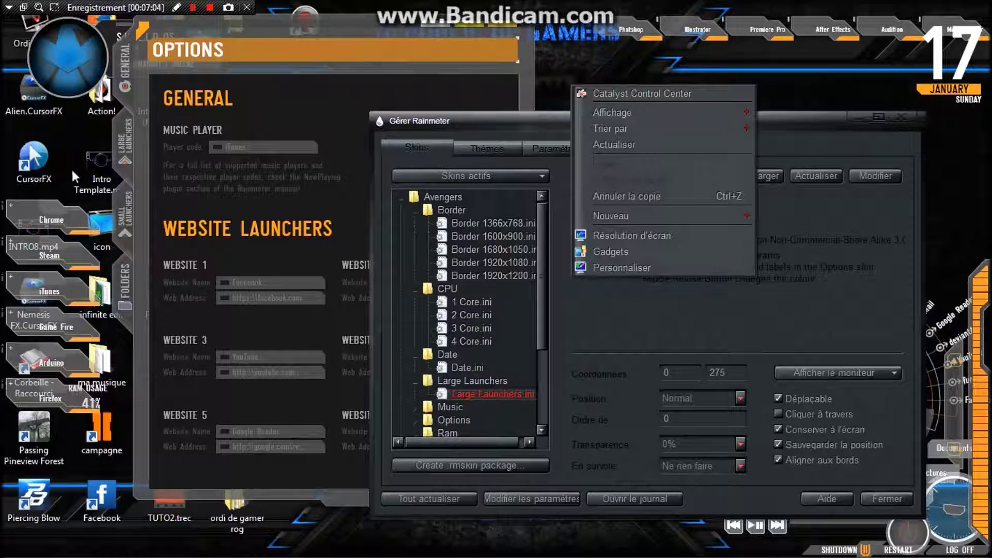
pyautogui.moveTo(674, 116)
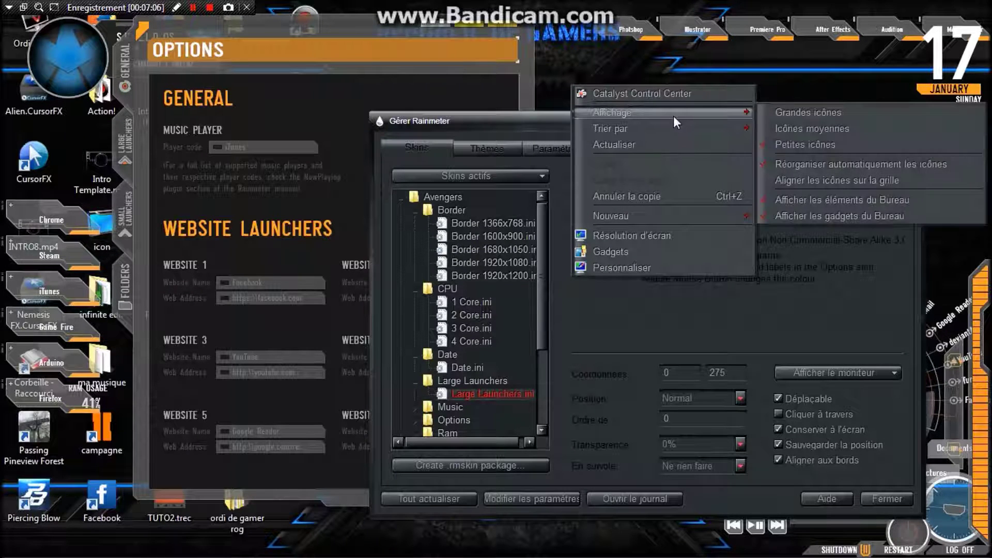
pyautogui.rightClick(738, 67)
pyautogui.moveTo(748, 97)
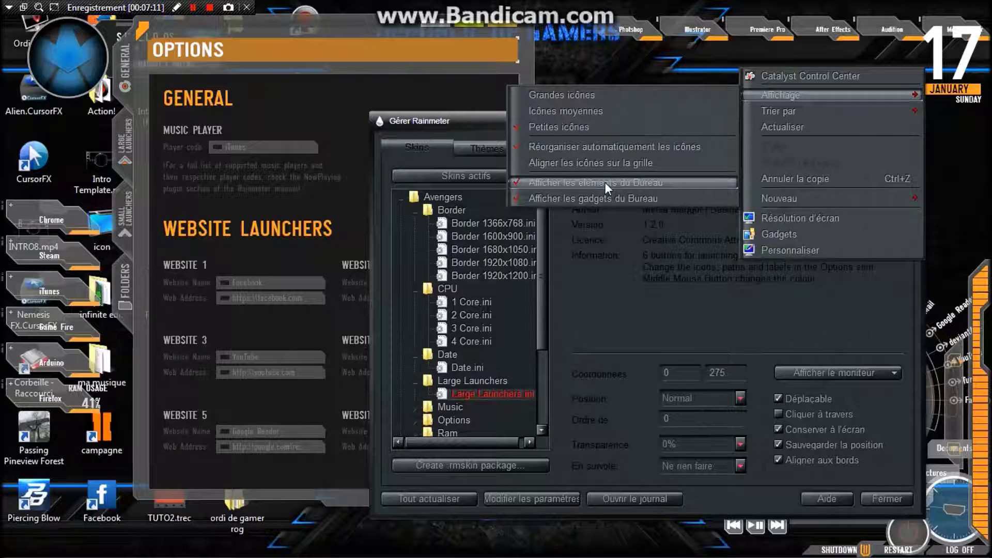
pyautogui.click(604, 182)
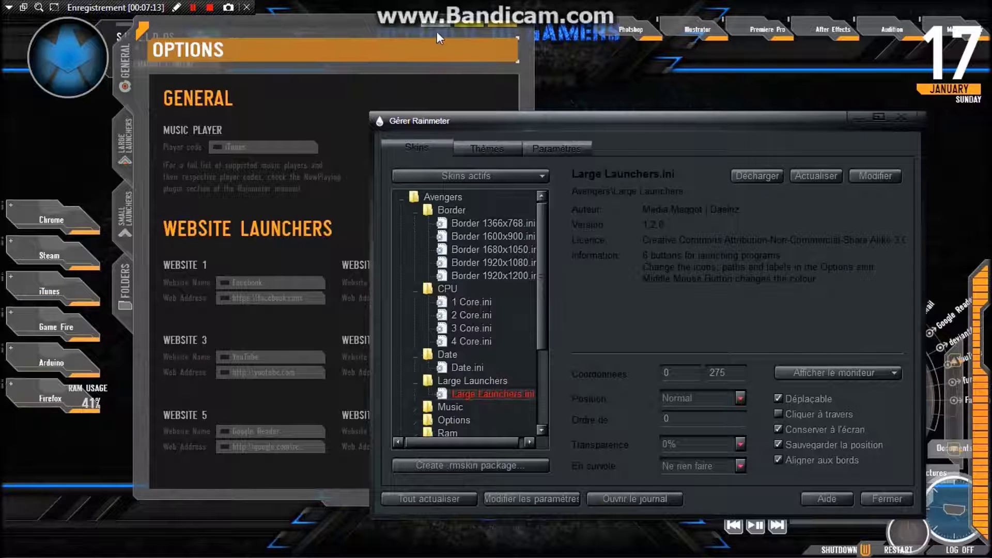
# - Move the Options panel to 716, 53 on the desktop and bring the Rainmeter manager in front of it, clear of the launchers
pyautogui.moveTo(336, 36); pyautogui.dragTo(402, 59)
pyautogui.moveTo(431, 138); pyautogui.dragTo(285, 114)
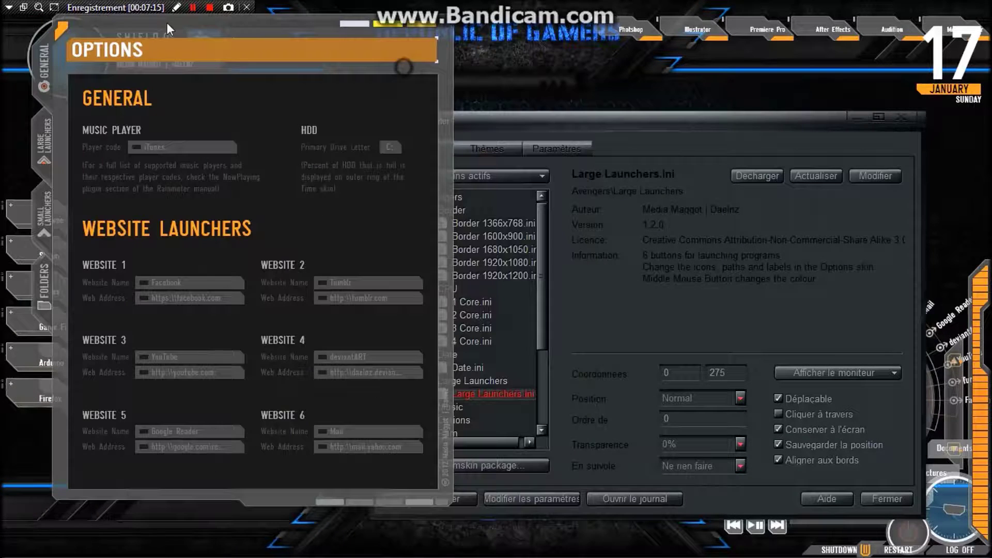
pyautogui.moveTo(279, 30); pyautogui.dragTo(800, 68)
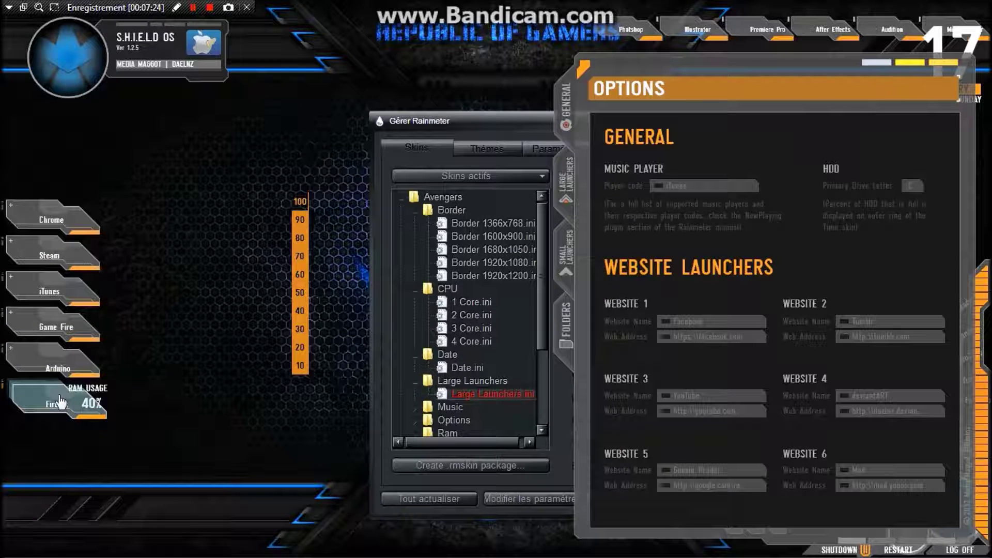
pyautogui.click(420, 138)
pyautogui.moveTo(419, 120); pyautogui.dragTo(315, 78)
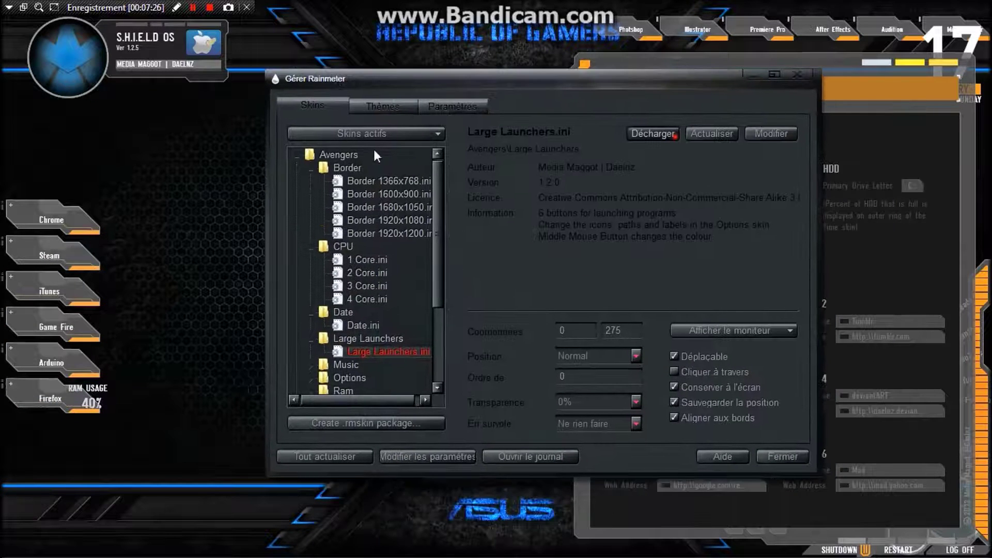
# - Select Music.ini in the Music folder and toggle the music player skin off and on to compare, leaving it loaded
pyautogui.scroll(-1, 435, 253)
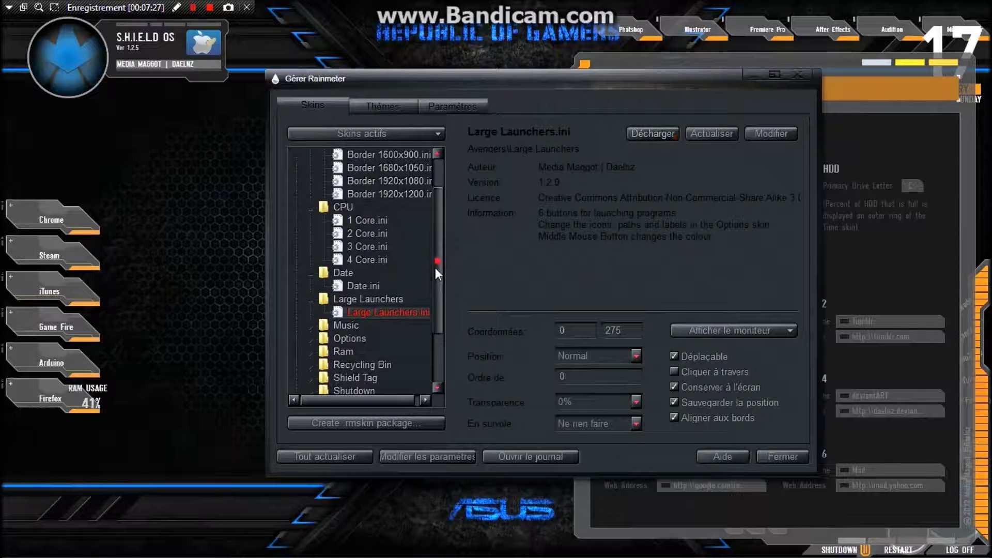
pyautogui.click(329, 324)
pyautogui.doubleClick(334, 327)
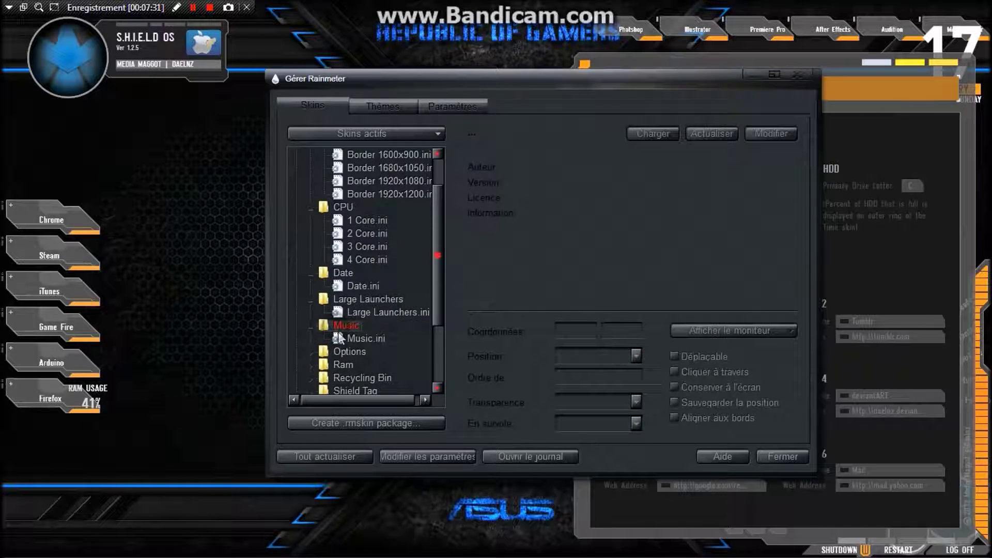
pyautogui.click(346, 339)
pyautogui.click(659, 132)
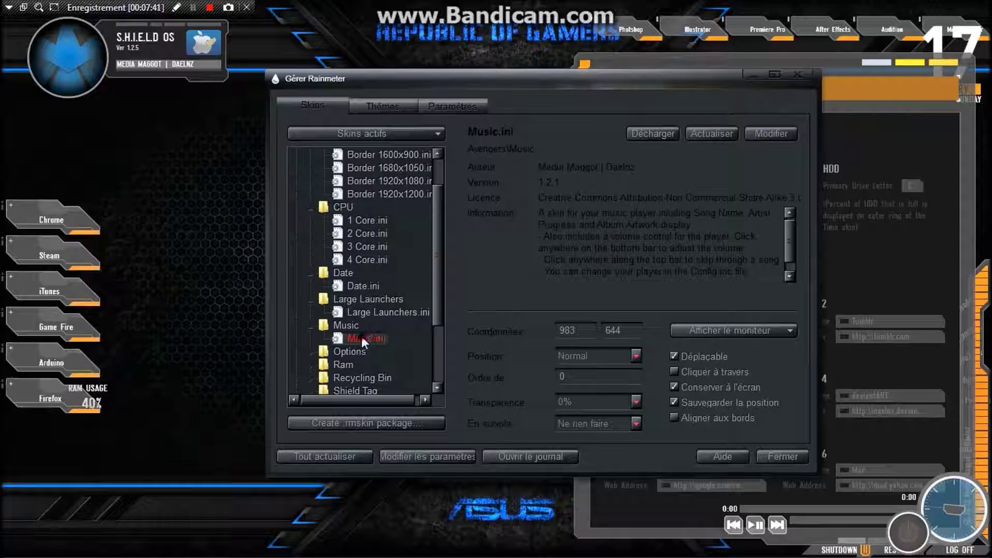
pyautogui.click(661, 135)
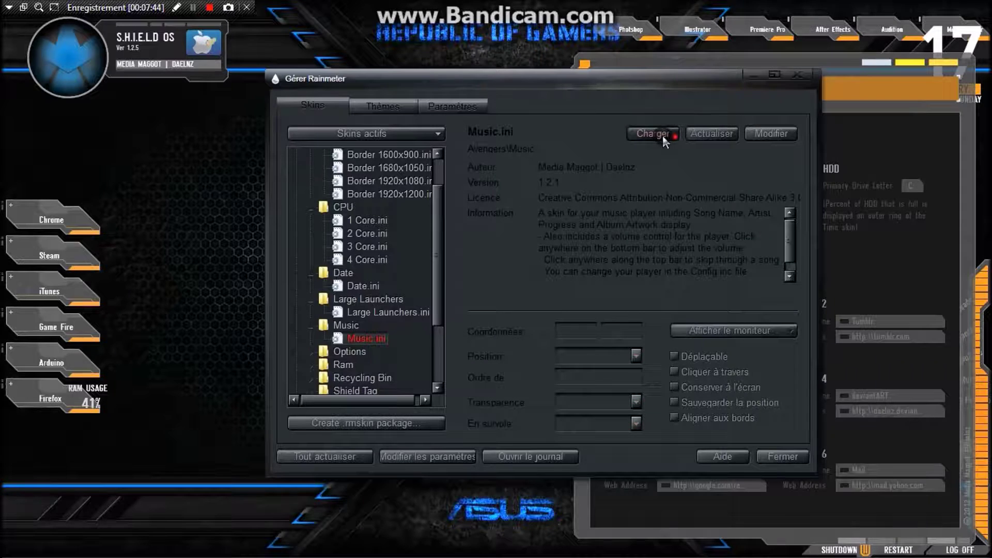
pyautogui.click(662, 135)
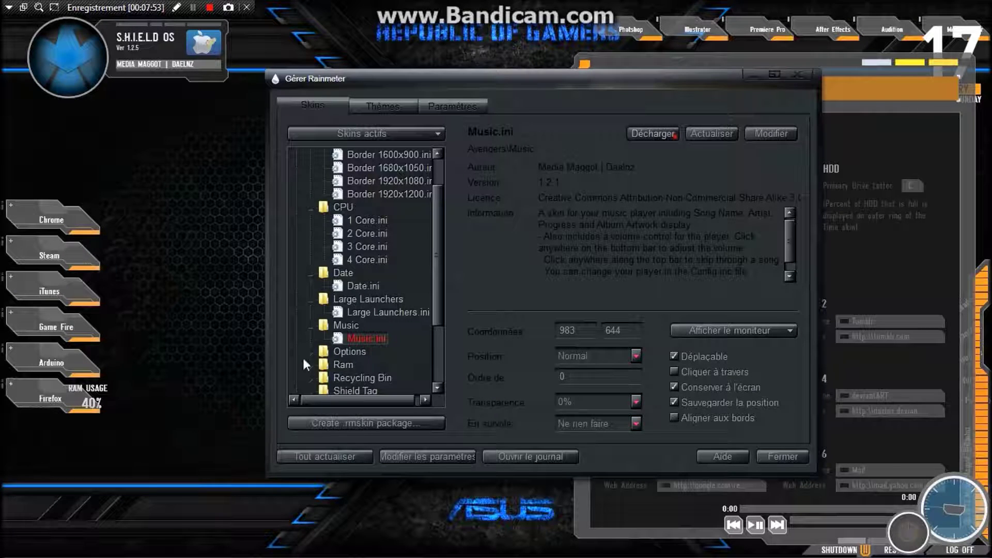
# - Select Options.ini in the Options folder, move its panel to 0, 53 on the desktop, and unload the skin
pyautogui.click(345, 352)
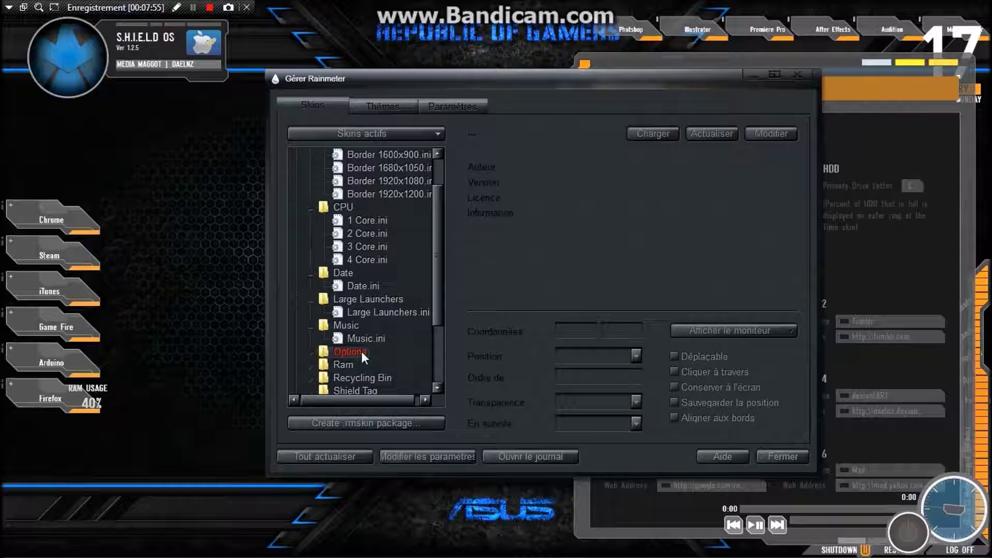
pyautogui.doubleClick(361, 351)
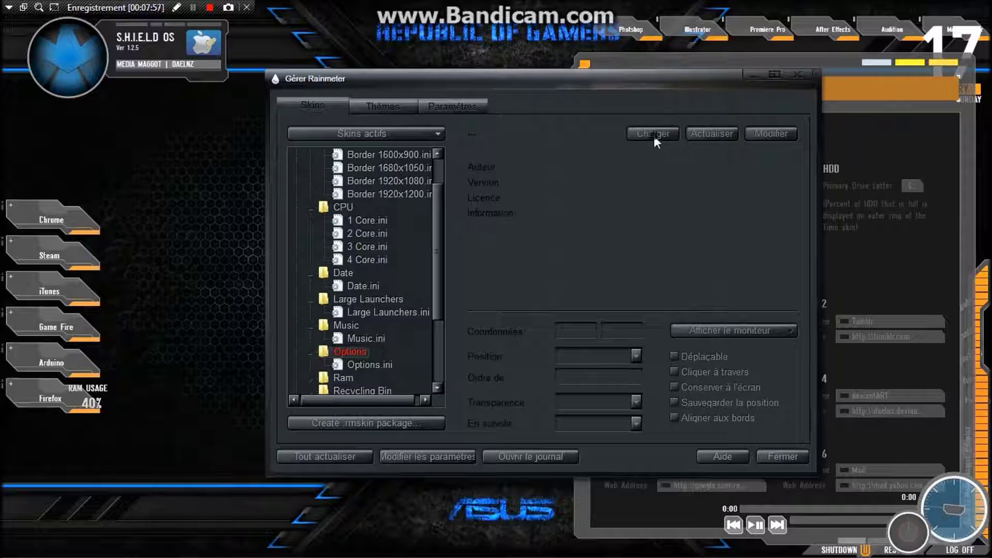
pyautogui.click(370, 363)
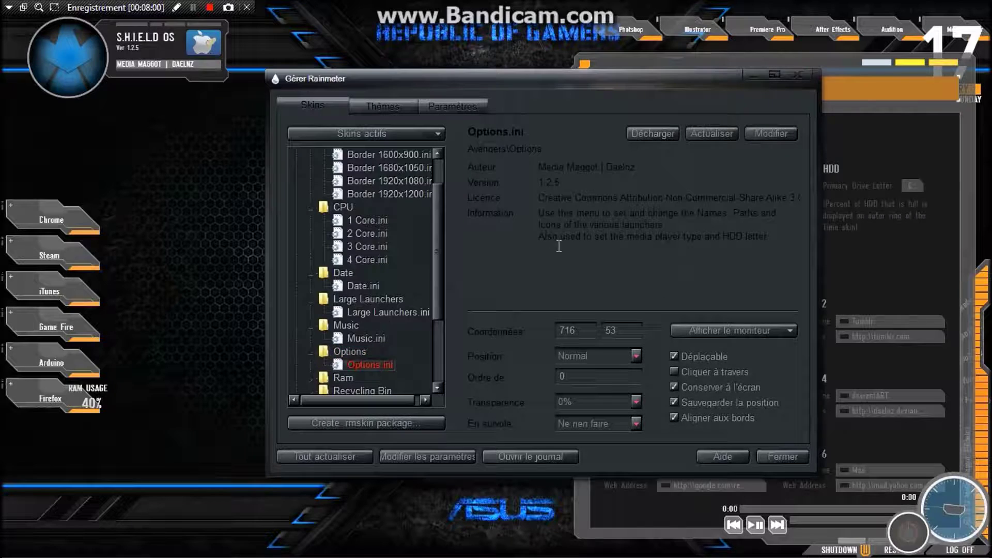
pyautogui.click(655, 136)
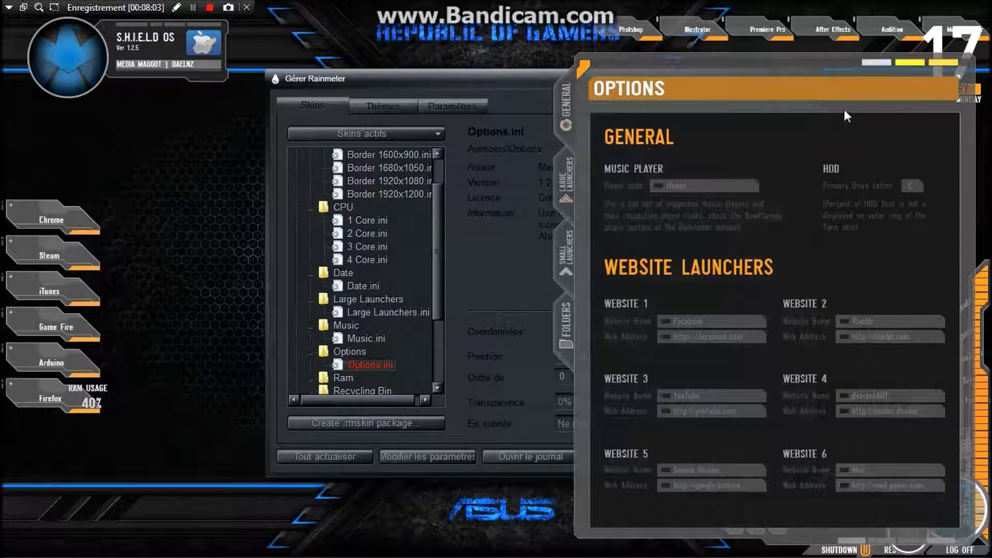
pyautogui.moveTo(843, 109); pyautogui.dragTo(322, 109)
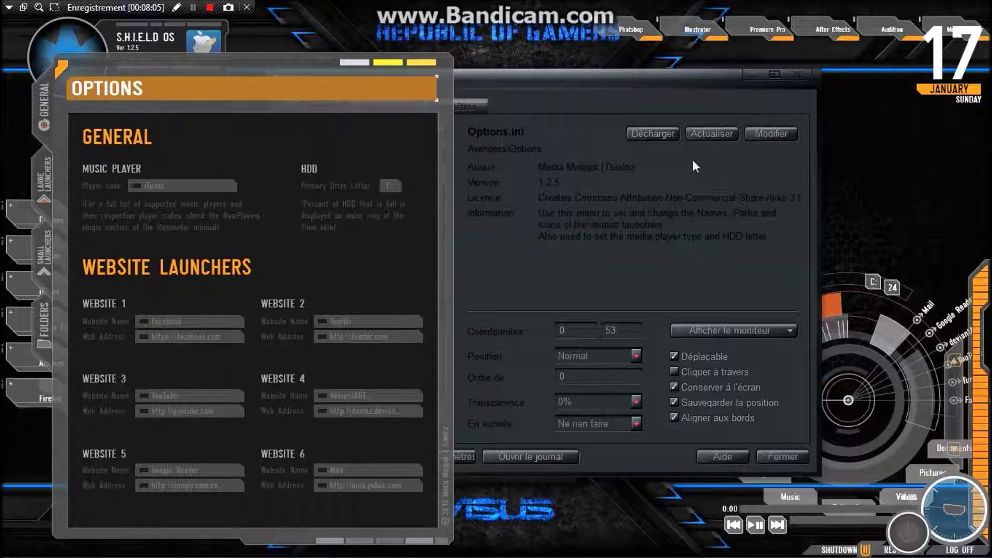
pyautogui.click(657, 132)
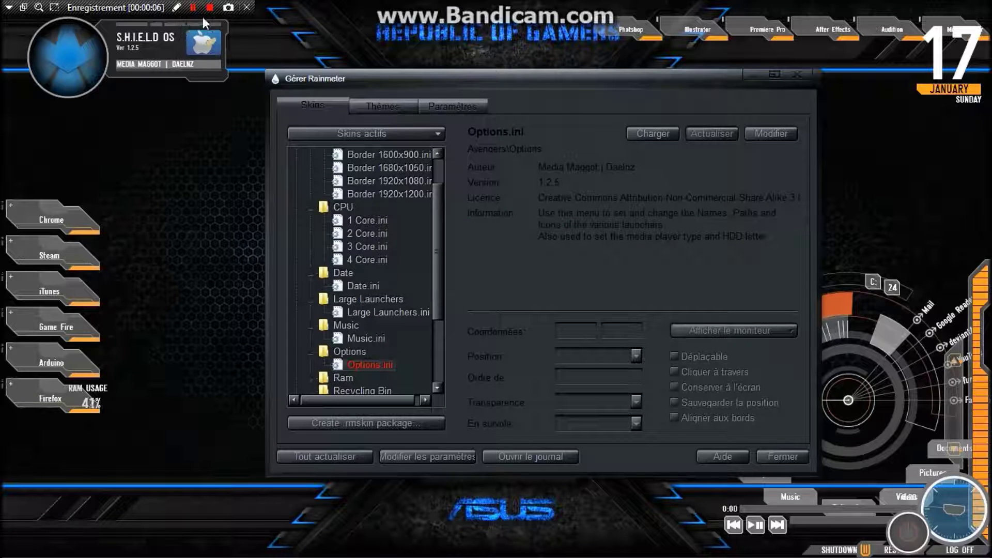
# - Load the Options.ini skin again and move its panel to 129, 53 on the desktop
pyautogui.moveTo(443, 244); pyautogui.dragTo(441, 253)
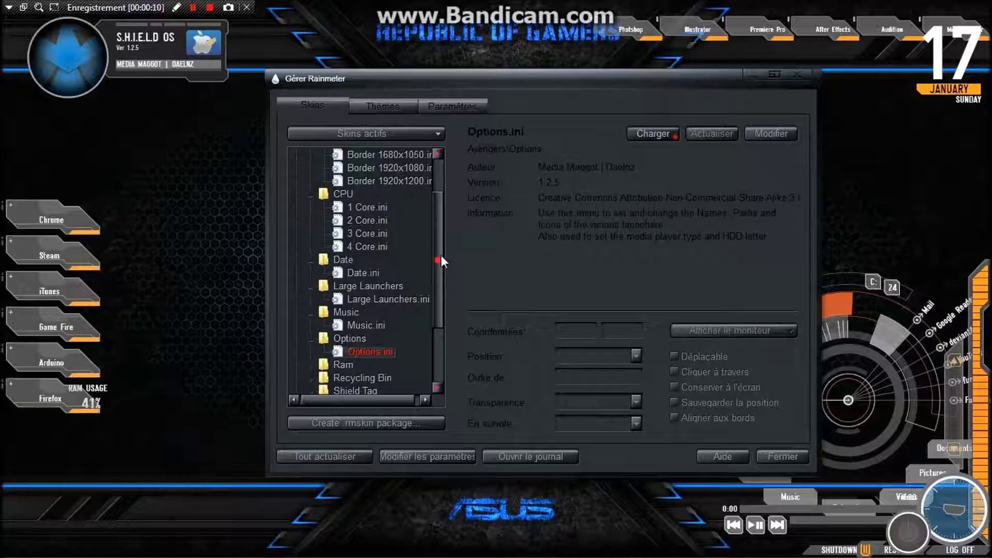
pyautogui.moveTo(441, 257); pyautogui.dragTo(435, 274)
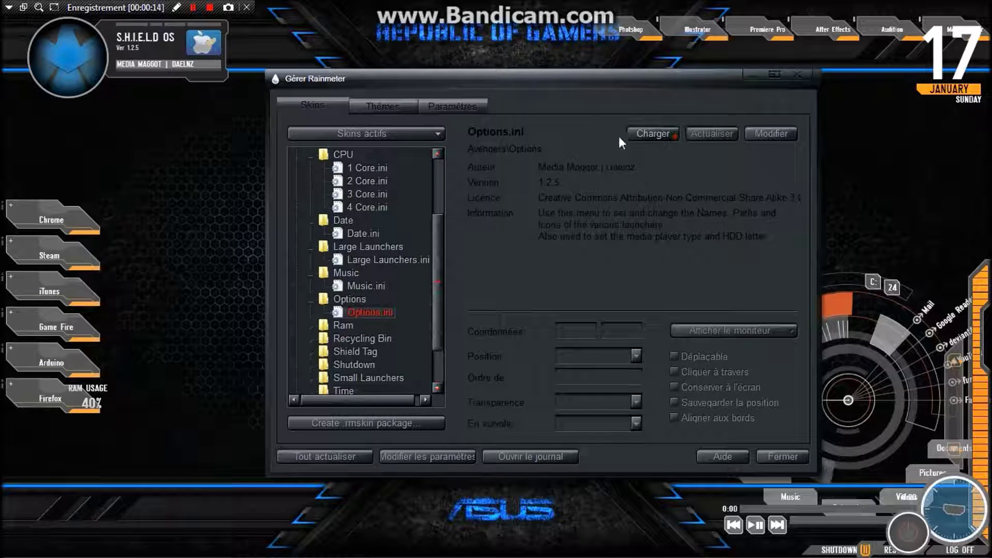
pyautogui.click(634, 136)
pyautogui.moveTo(260, 73); pyautogui.dragTo(336, 101)
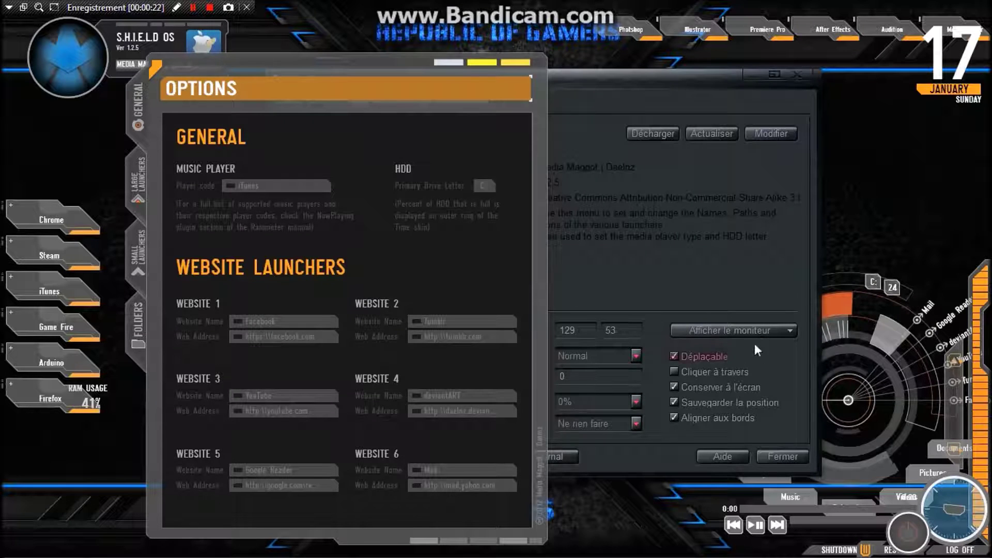
# - Move the circular clock dial next to the Options panel and shift the panel slightly towards it
pyautogui.moveTo(836, 300)
pyautogui.moveTo(848, 277); pyautogui.dragTo(687, 92)
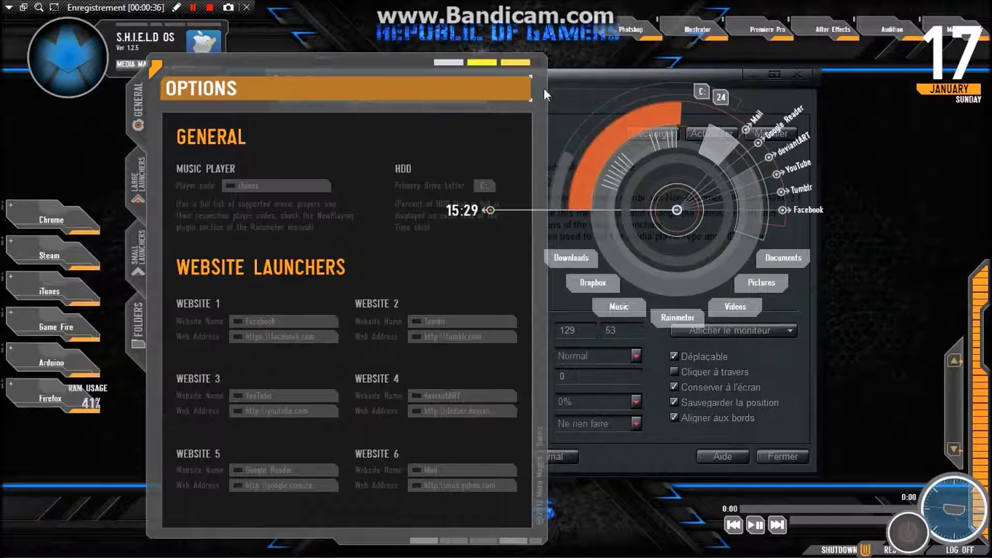
pyautogui.moveTo(212, 67); pyautogui.dragTo(249, 83)
# - Open the Website 1 launcher's name and web address for editing, keeping Facebook and https:\\facebook.com
pyautogui.click(306, 323)
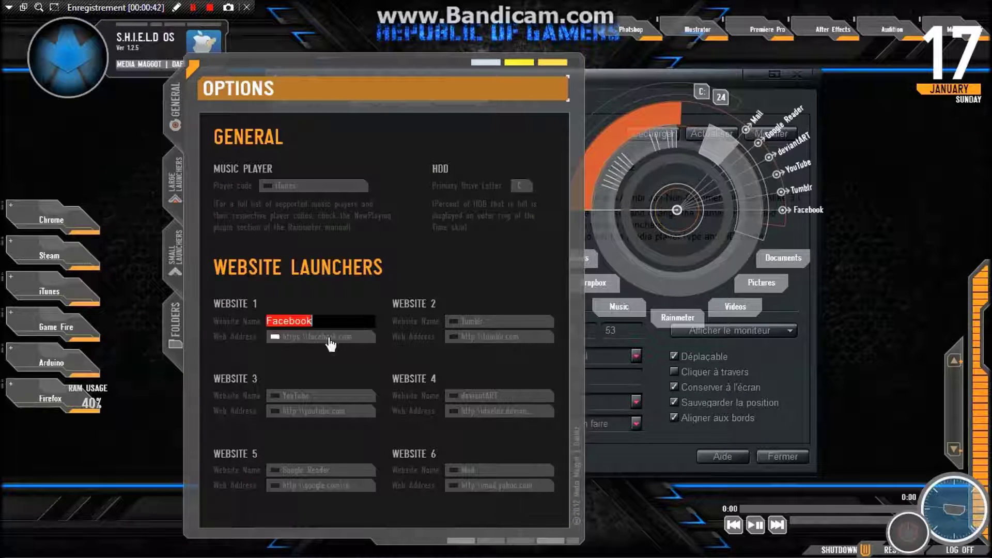
pyautogui.press('Return')
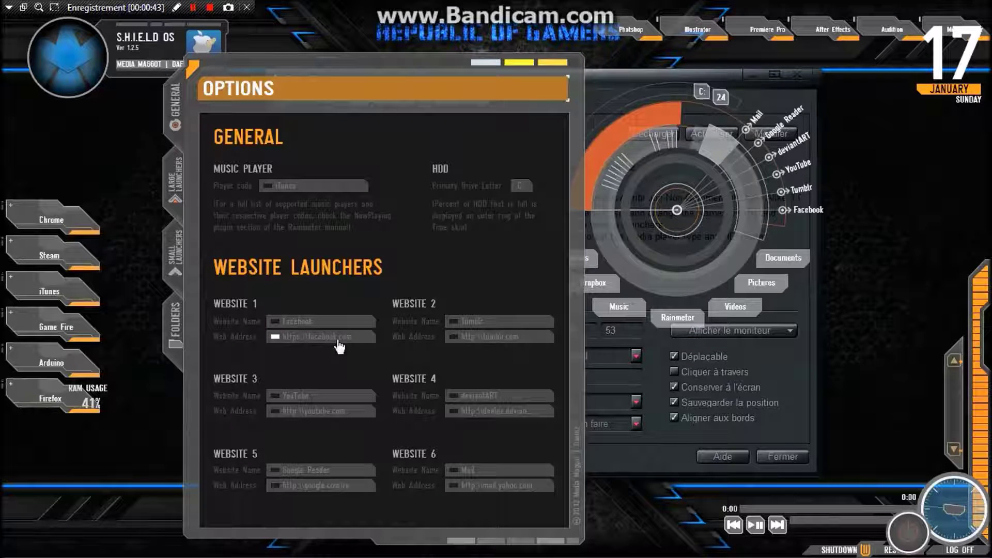
pyautogui.click(336, 339)
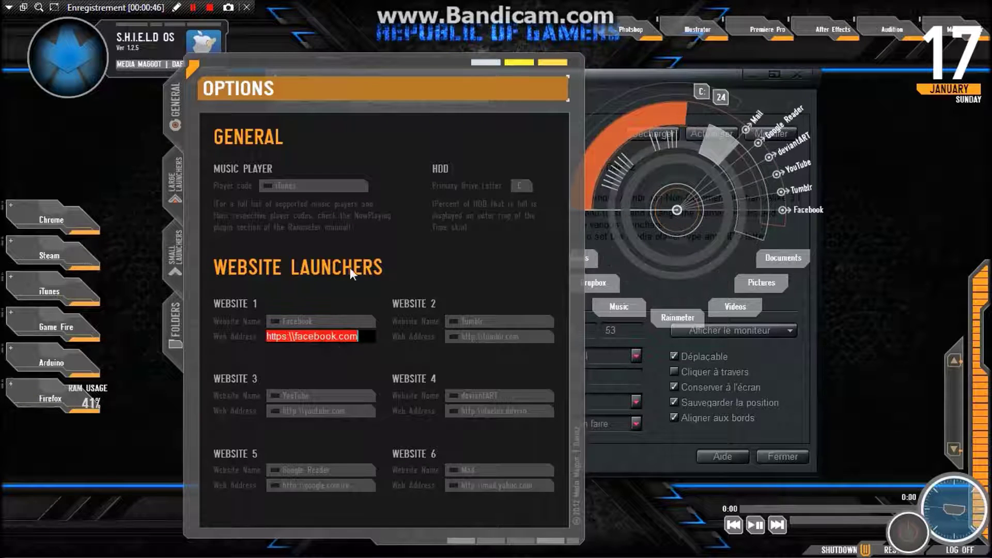
pyautogui.press('Return')
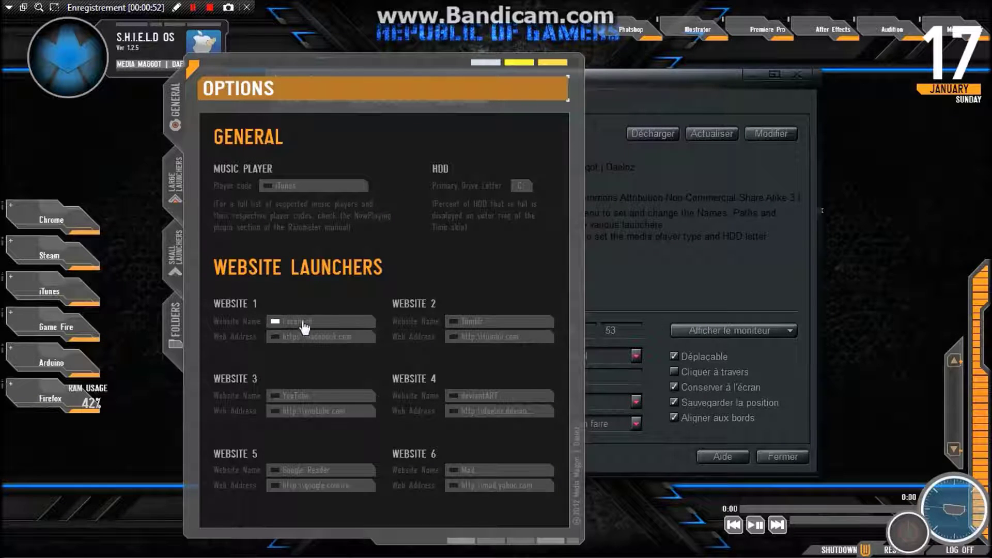
# - Show the Large Launchers configuration in the Options panel and unload the Options.ini skin
pyautogui.click(176, 199)
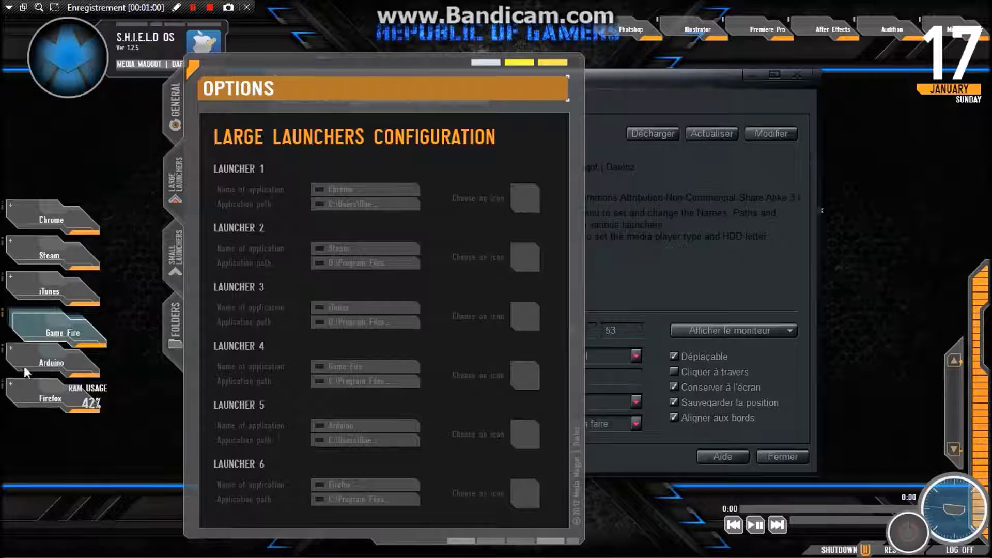
pyautogui.click(646, 134)
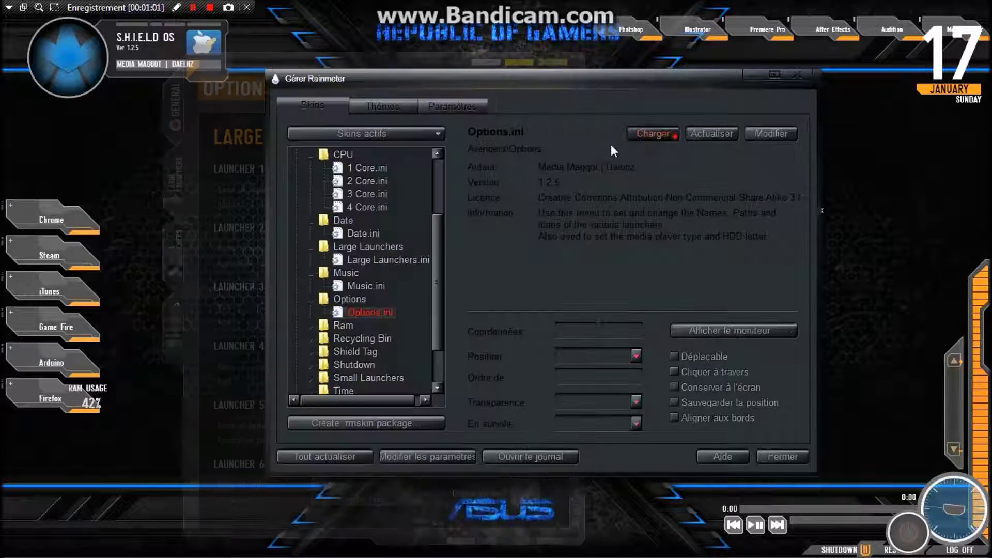
# - Show the Ram.ini skin's settings and move the RAM usage read-out to 198, 106 beneath the S.H.I.E.L.D tag
pyautogui.click(342, 326)
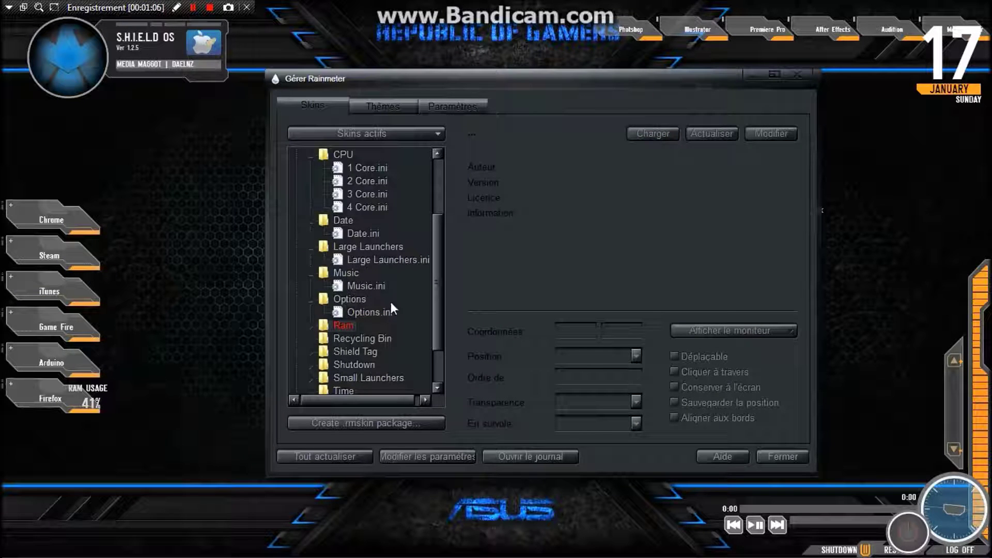
pyautogui.doubleClick(343, 325)
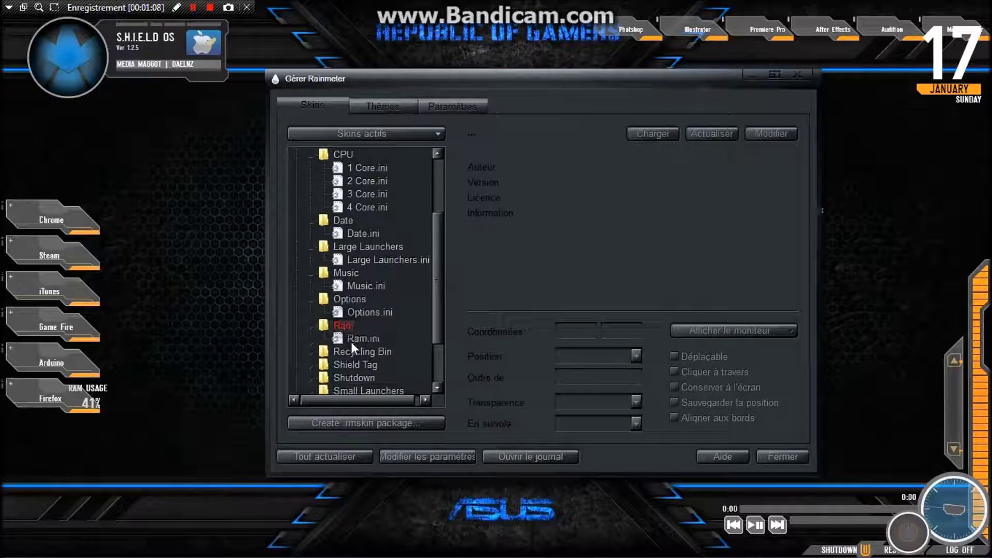
pyautogui.click(353, 341)
pyautogui.moveTo(91, 402); pyautogui.dragTo(174, 95)
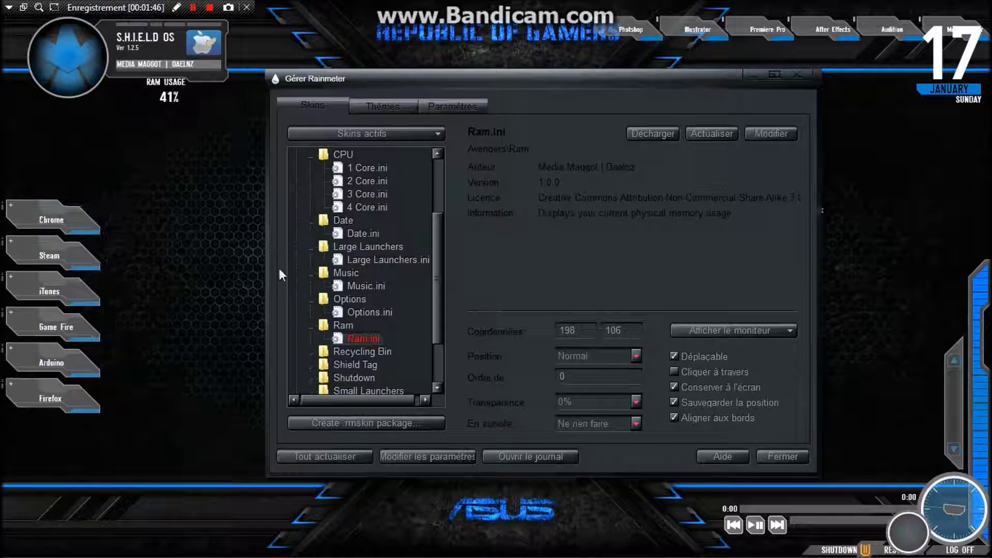
# - Reload the Recycling Bin.ini skin and move it to 1153, 111 beside the date
pyautogui.click(366, 350)
pyautogui.doubleClick(369, 348)
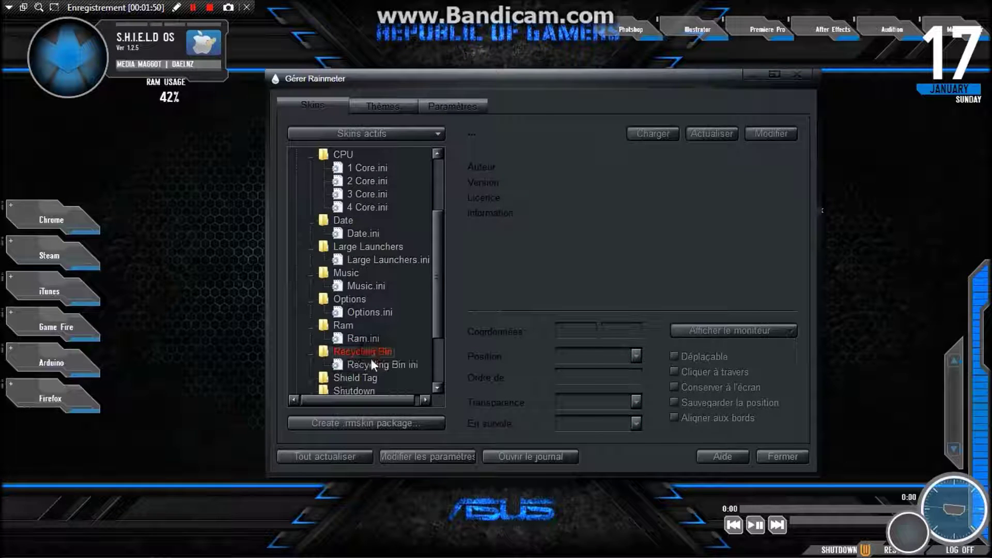
pyautogui.click(372, 363)
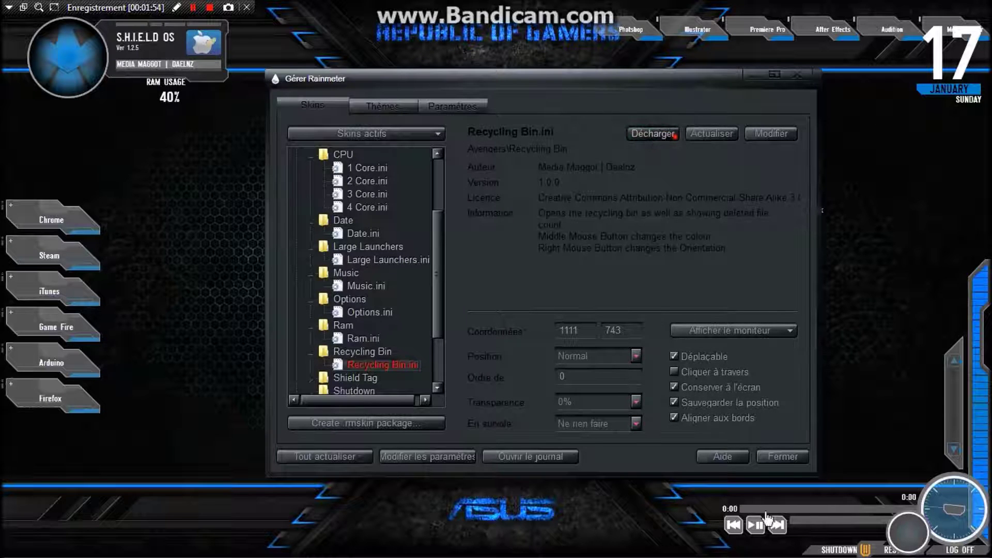
pyautogui.moveTo(310, 244); pyautogui.dragTo(892, 95)
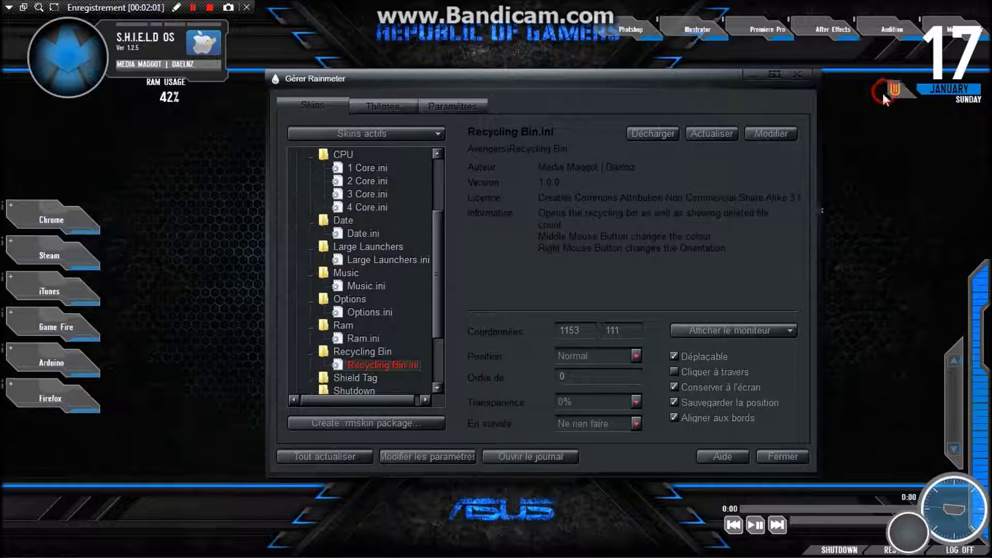
# - Try the Recycling Bin skin's orientations, change its colour to blue and shift it to 1159, 109 against the date
pyautogui.click(880, 86)
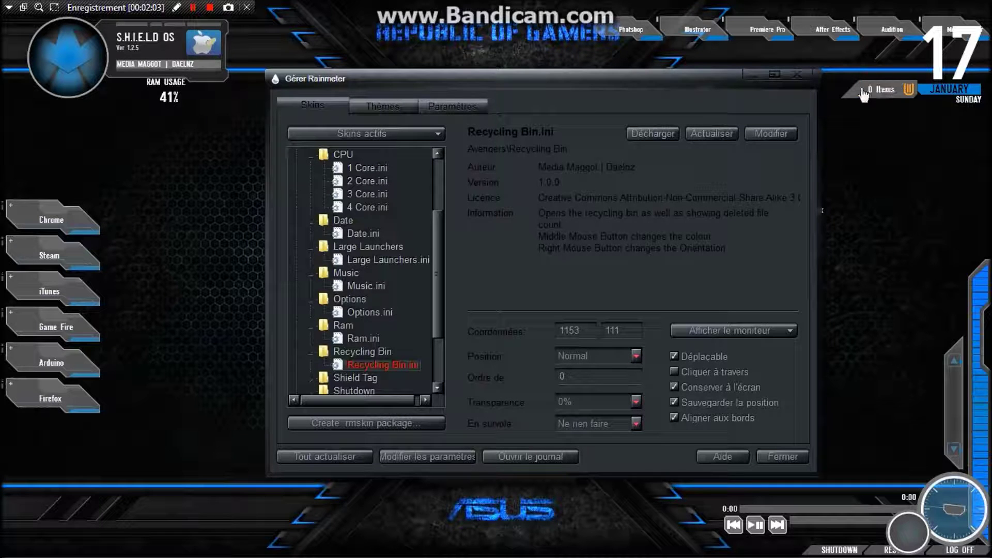
pyautogui.click(859, 89)
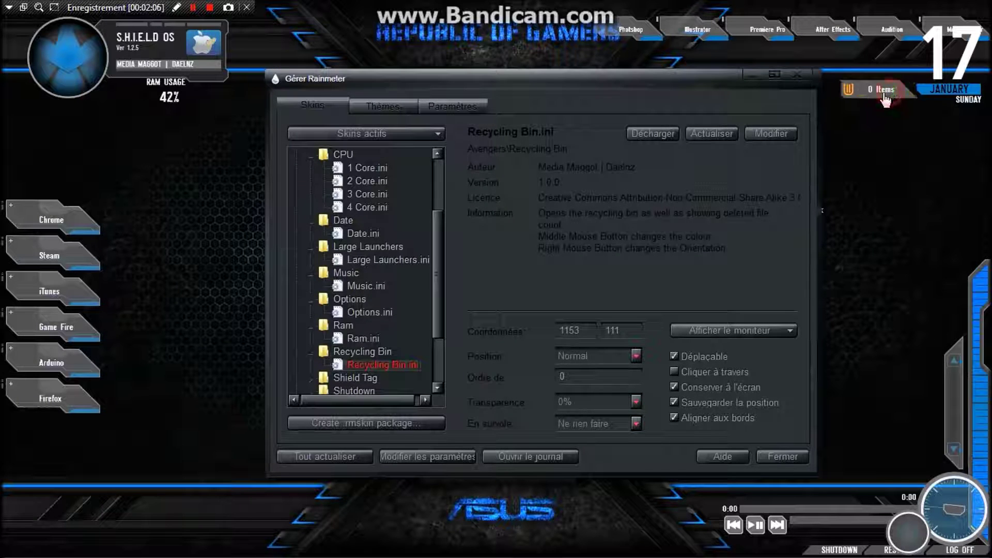
pyautogui.rightClick(884, 92)
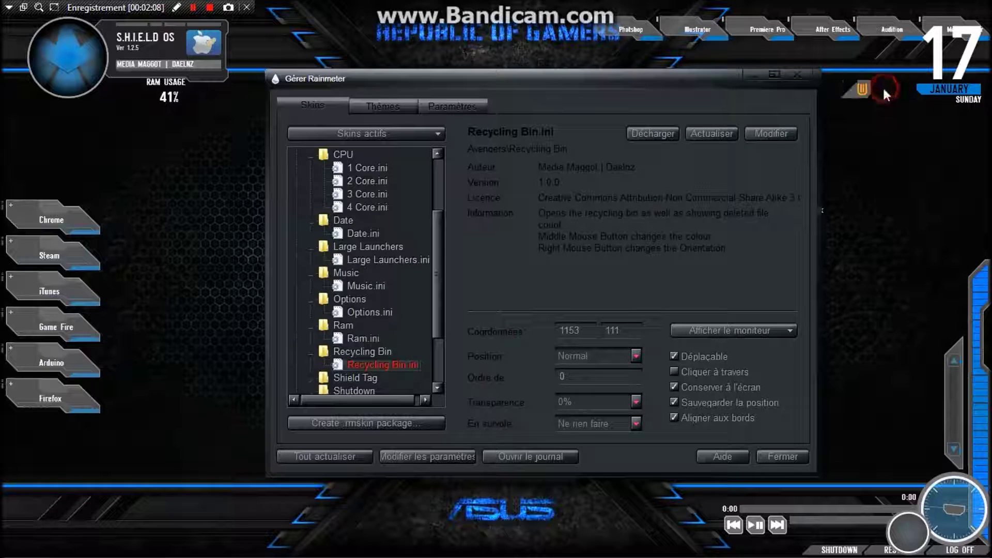
pyautogui.click(861, 98)
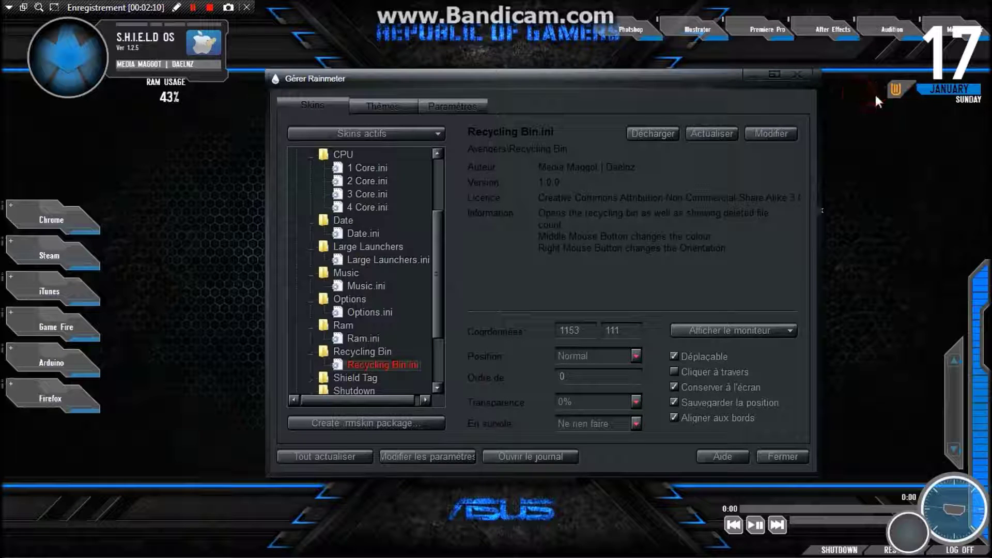
pyautogui.click(894, 98)
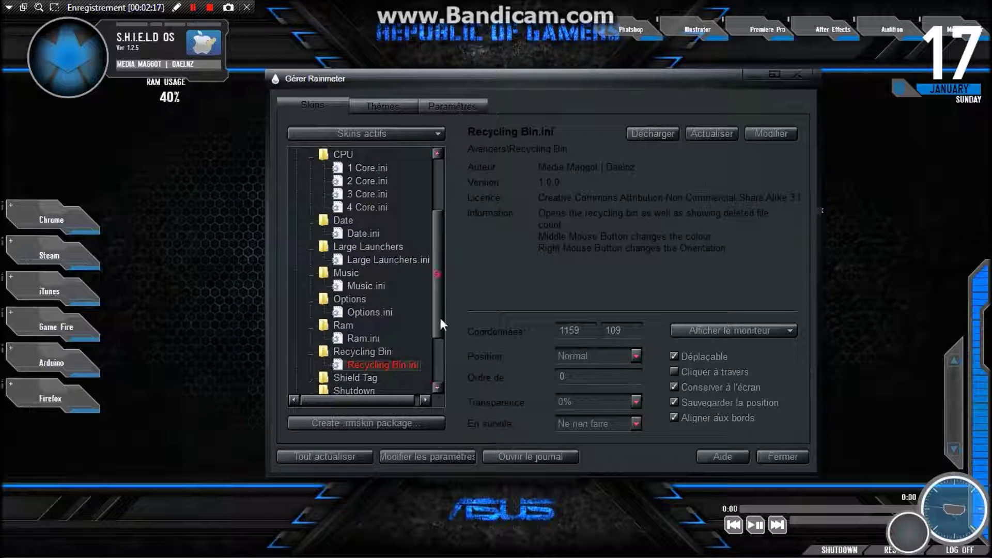
# - Unload and reload the Shield Tag.ini skin
pyautogui.moveTo(435, 304); pyautogui.dragTo(429, 336)
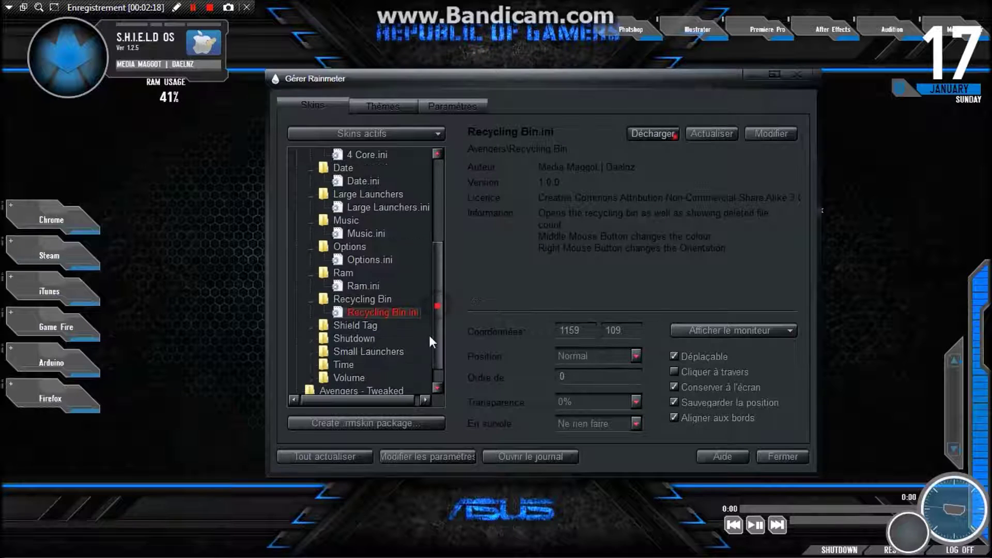
pyautogui.doubleClick(357, 326)
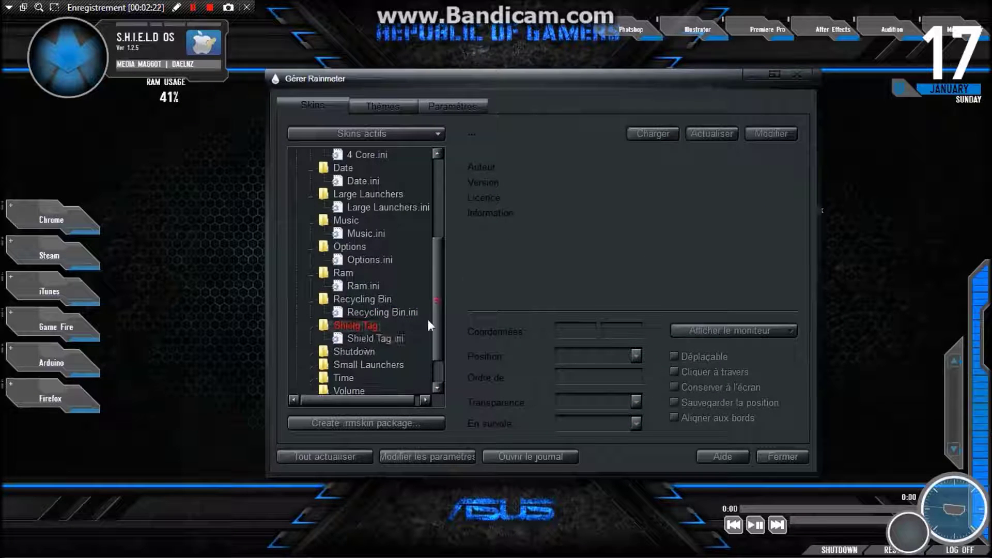
pyautogui.click(383, 337)
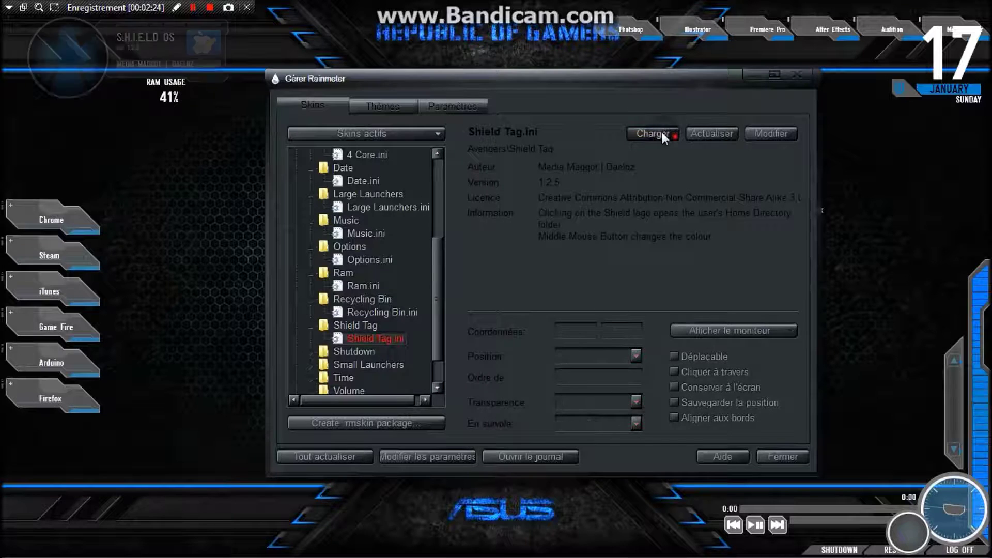
pyautogui.click(661, 131)
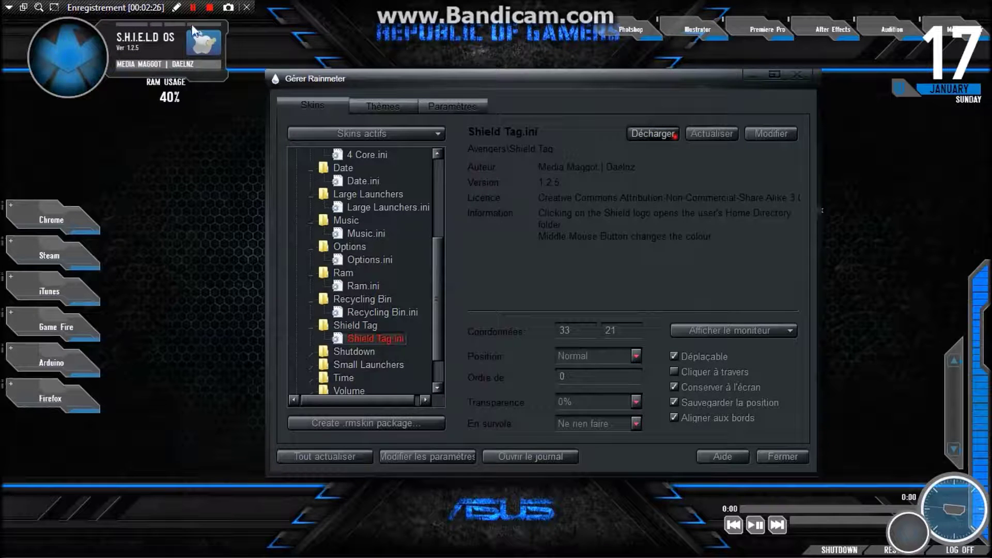
# - Open the home directory folder from the Shield logo, look through its contents and close it
pyautogui.click(74, 54)
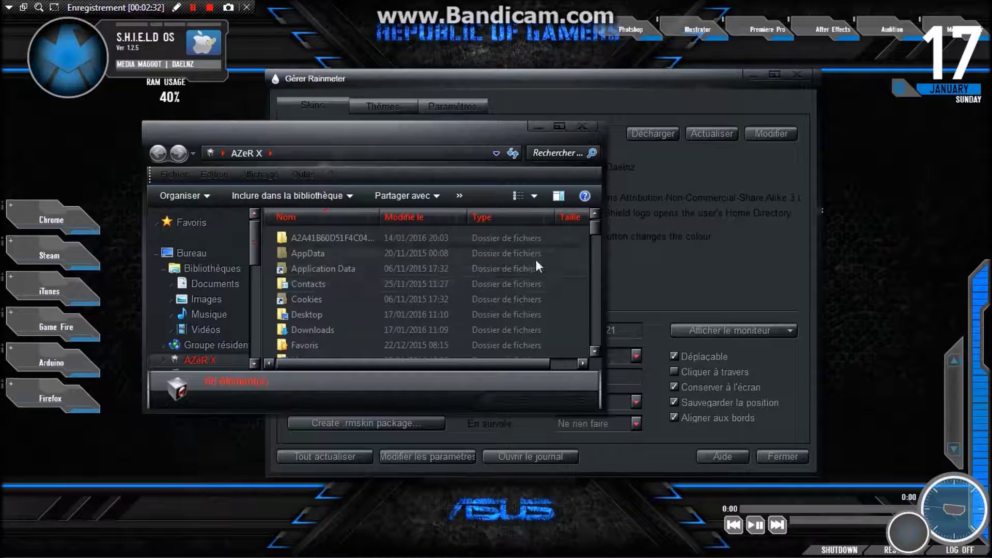
pyautogui.moveTo(594, 231); pyautogui.dragTo(590, 254)
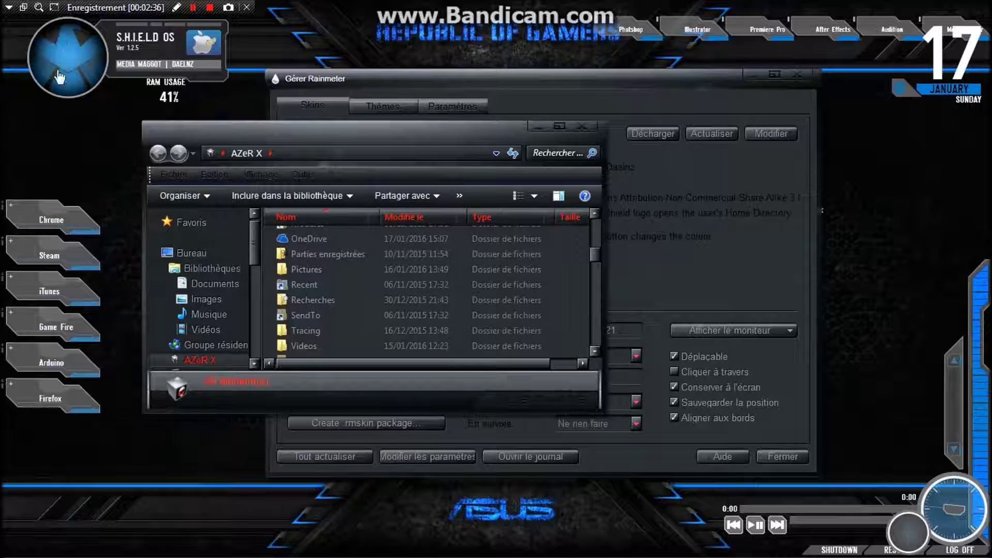
pyautogui.click(582, 126)
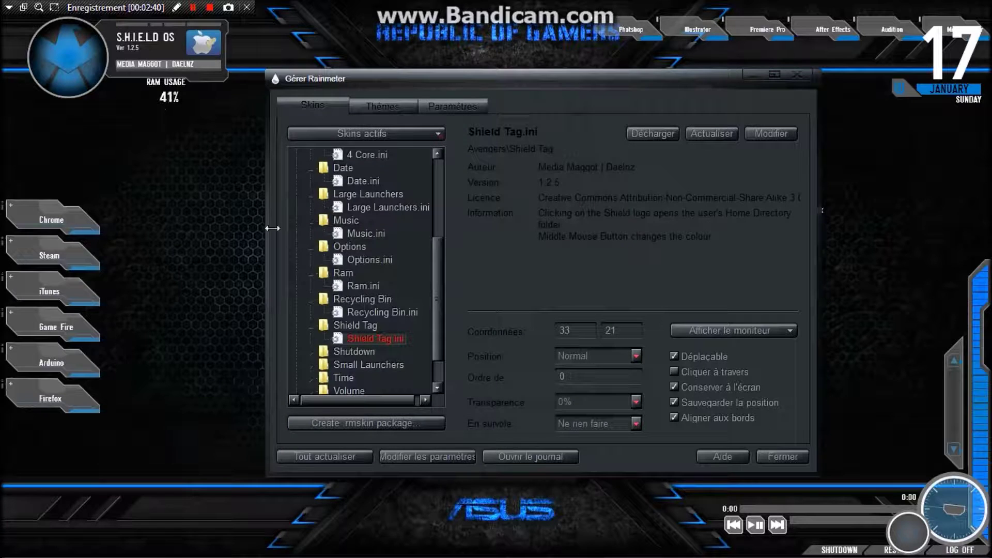
# - Move the skin manager window aside, and unload and reload the Shutdown.ini skin
pyautogui.scroll(-1, 442, 314)
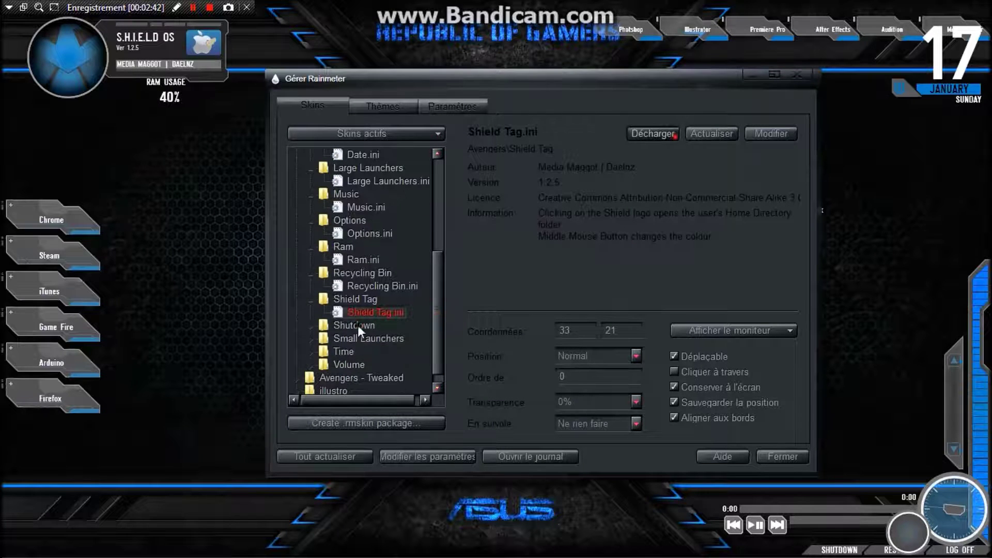
pyautogui.click(358, 325)
pyautogui.click(374, 338)
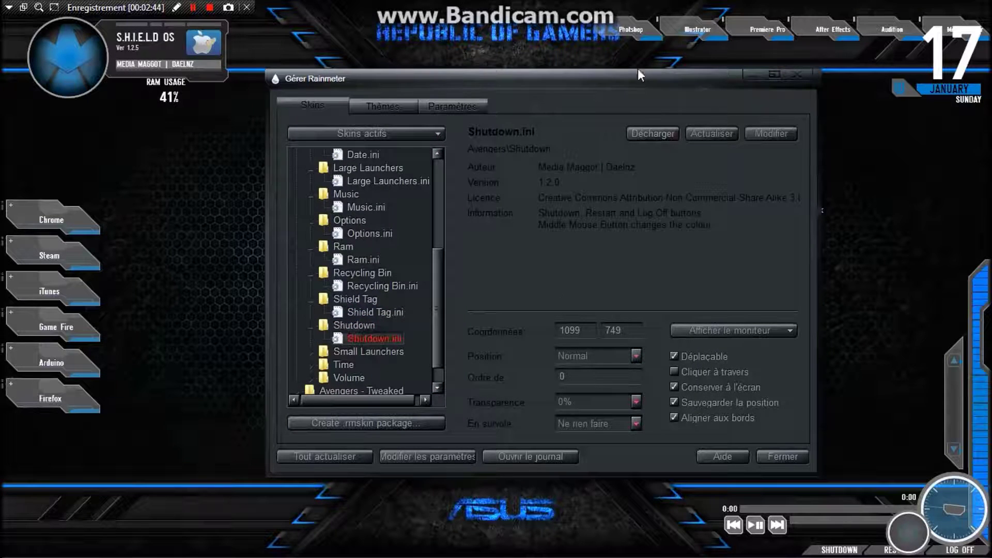
pyautogui.moveTo(633, 78); pyautogui.dragTo(365, 115)
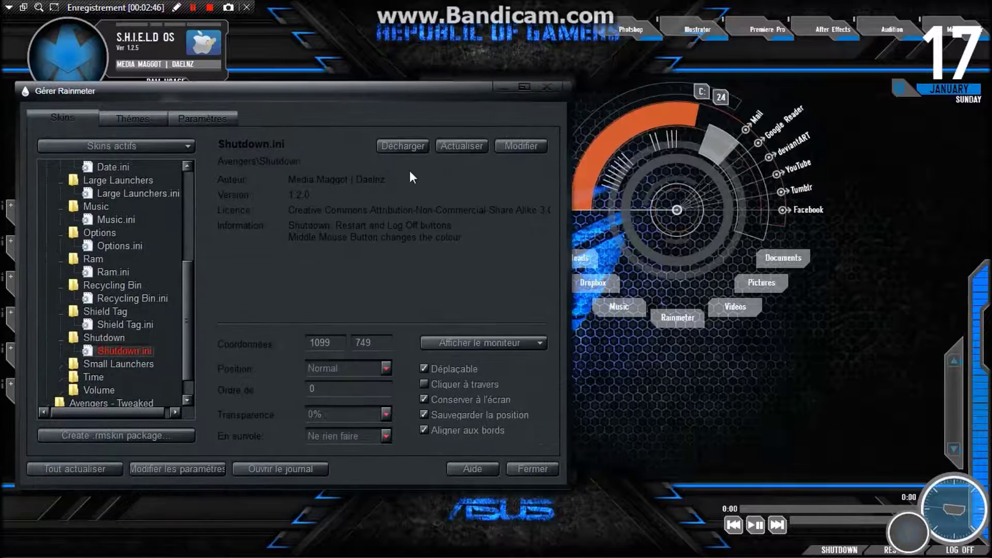
pyautogui.click(405, 148)
pyautogui.click(405, 148)
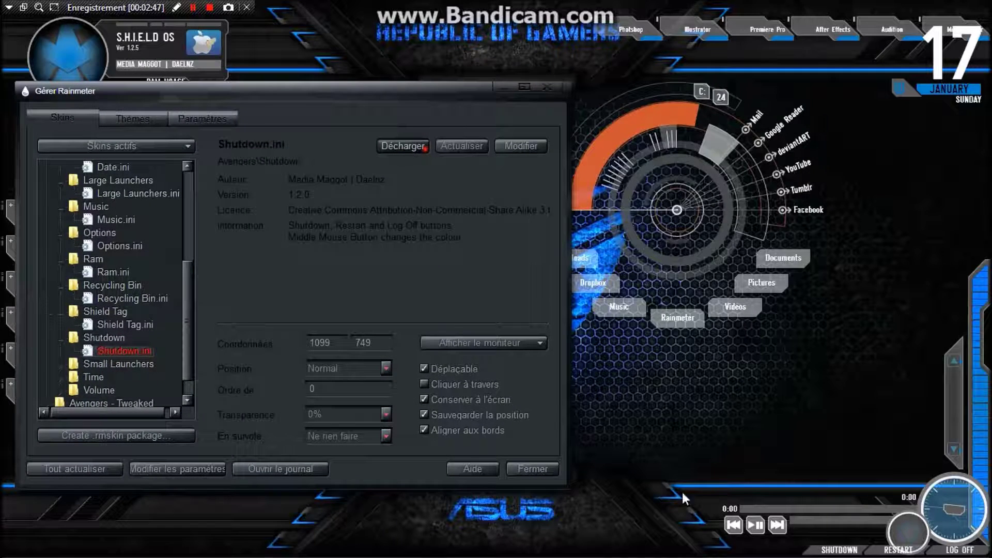
# - Try the Shutdown bar at 1024, 456 and move it back to 1099, 749
pyautogui.moveTo(871, 552); pyautogui.dragTo(816, 339)
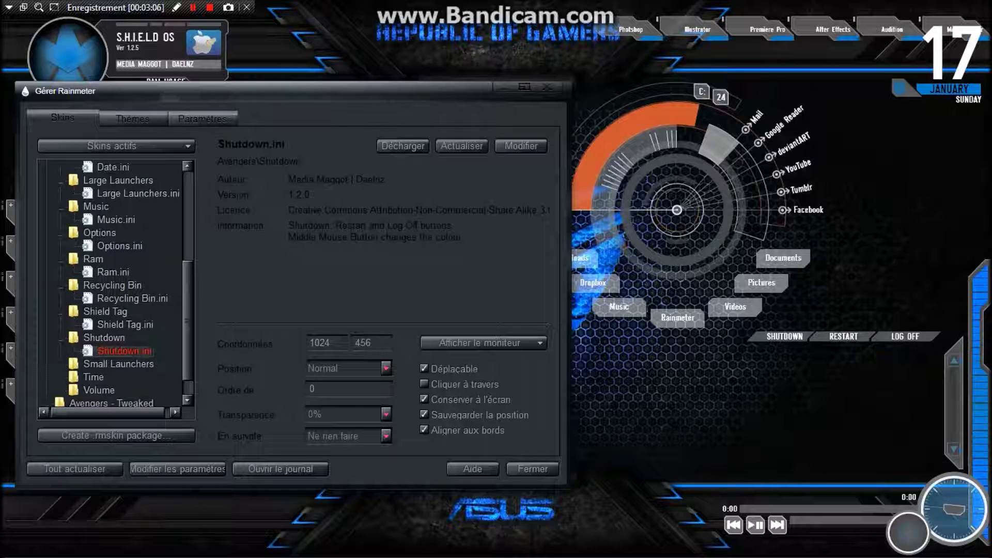
pyautogui.moveTo(848, 336); pyautogui.dragTo(976, 551)
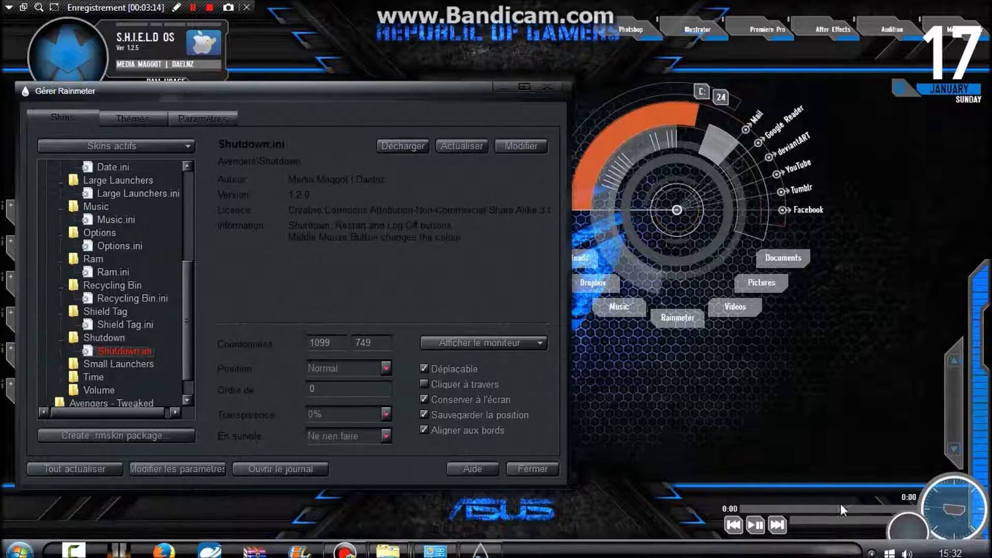
pyautogui.rightClick(839, 551)
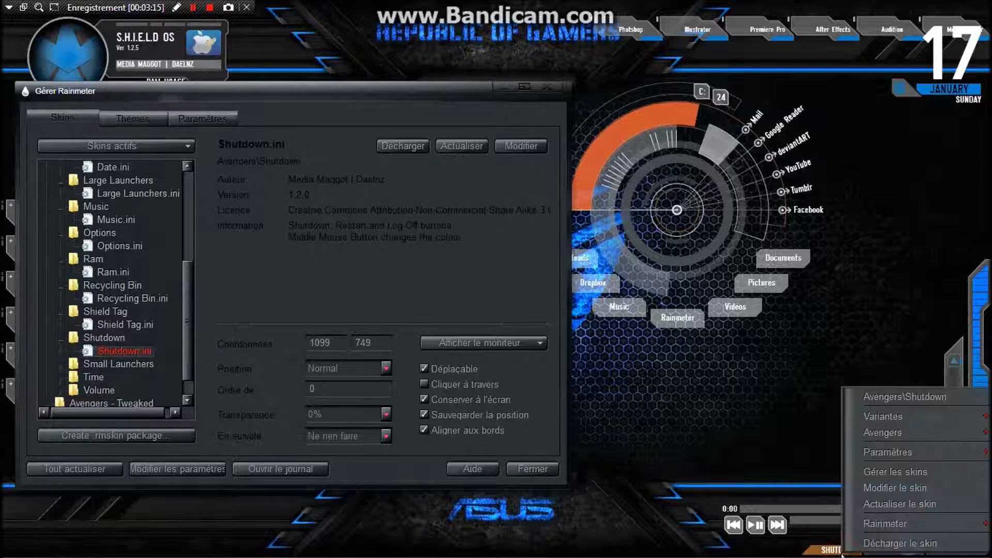
pyautogui.click(796, 364)
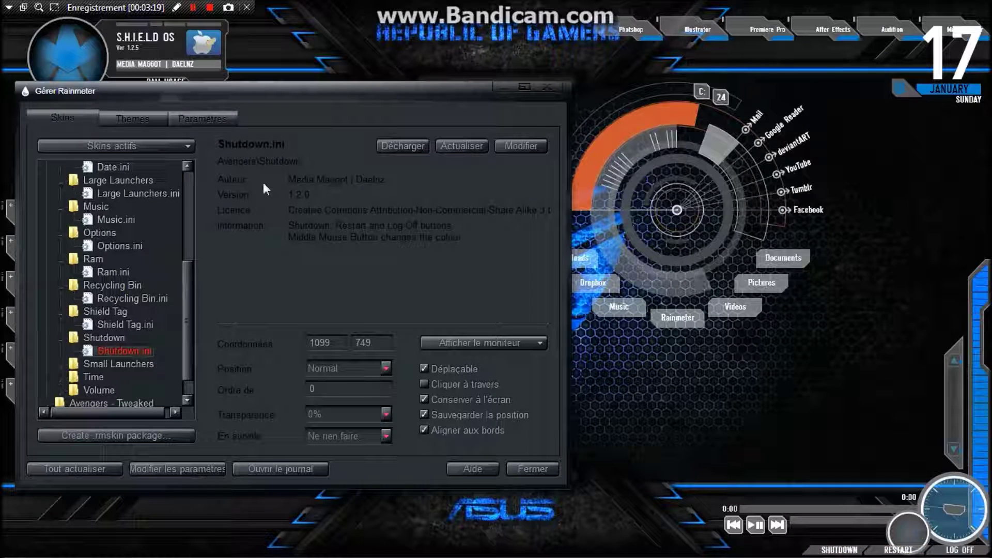
# - Unload and reload the Small Launchers.ini skin
pyautogui.scroll(-2, 184, 312)
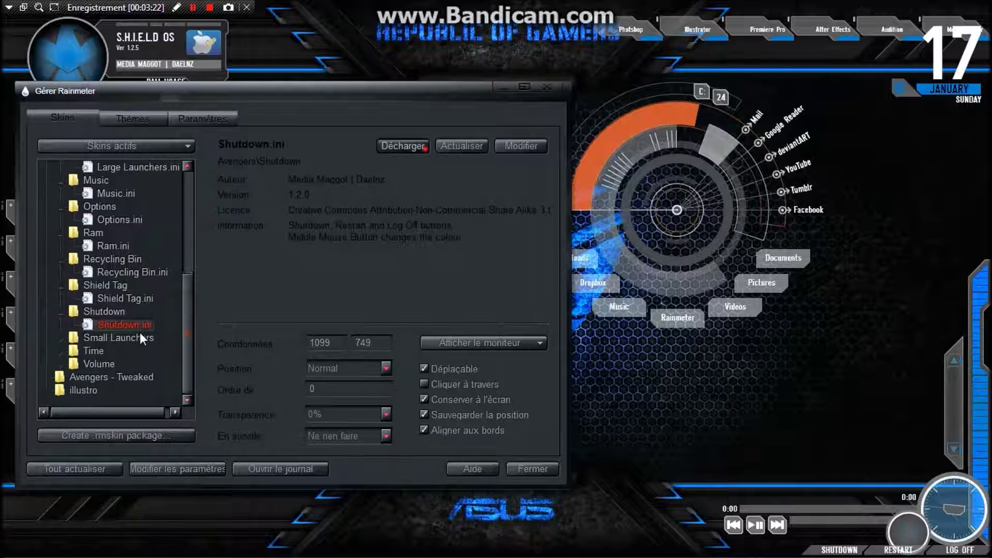
pyautogui.click(139, 333)
pyautogui.doubleClick(137, 337)
pyautogui.click(119, 351)
pyautogui.click(413, 151)
pyautogui.click(411, 149)
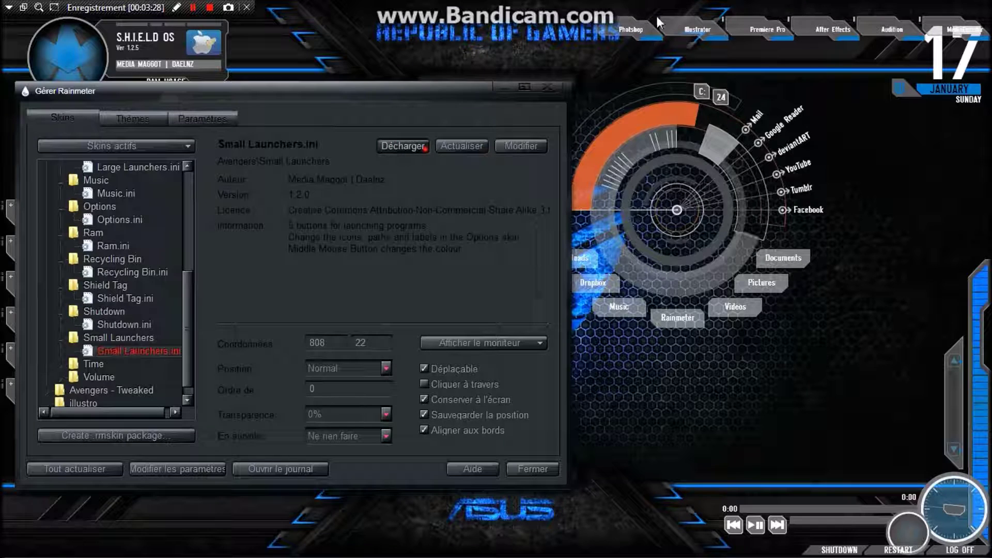
# - Unload and reload the 24 Hour.ini clock skin from the Time folder, keeping the manager window clear of the clock
pyautogui.moveTo(242, 93); pyautogui.dragTo(365, 103)
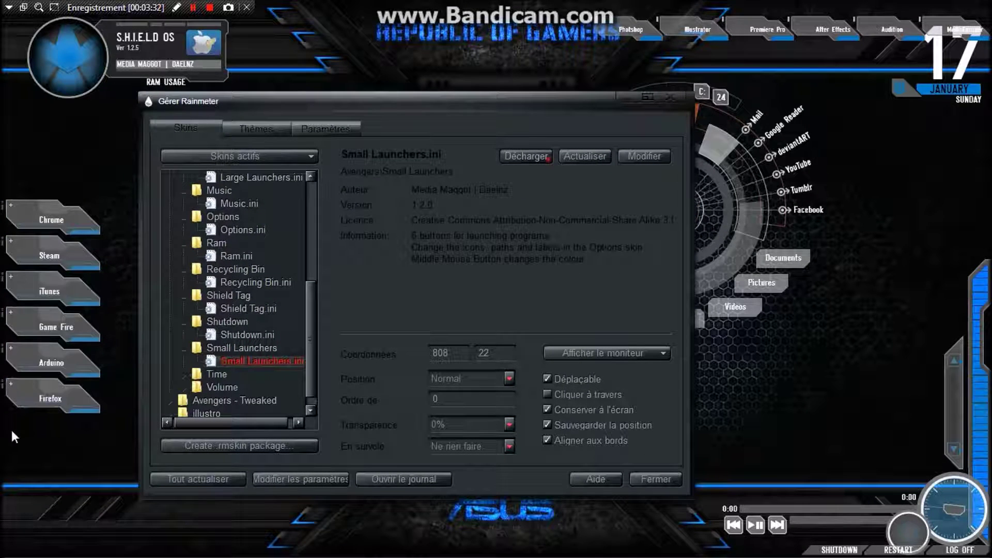
pyautogui.moveTo(438, 102); pyautogui.dragTo(411, 100)
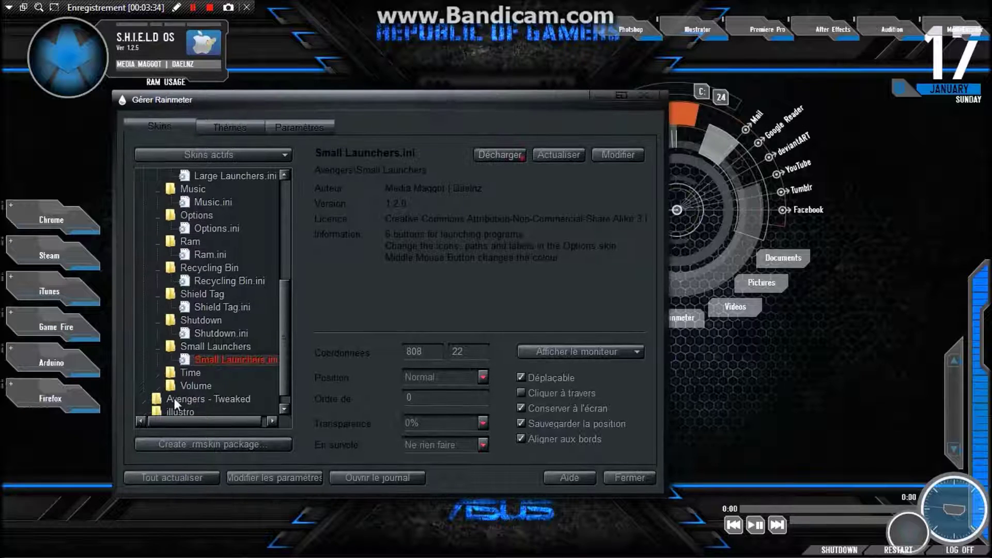
pyautogui.click(184, 374)
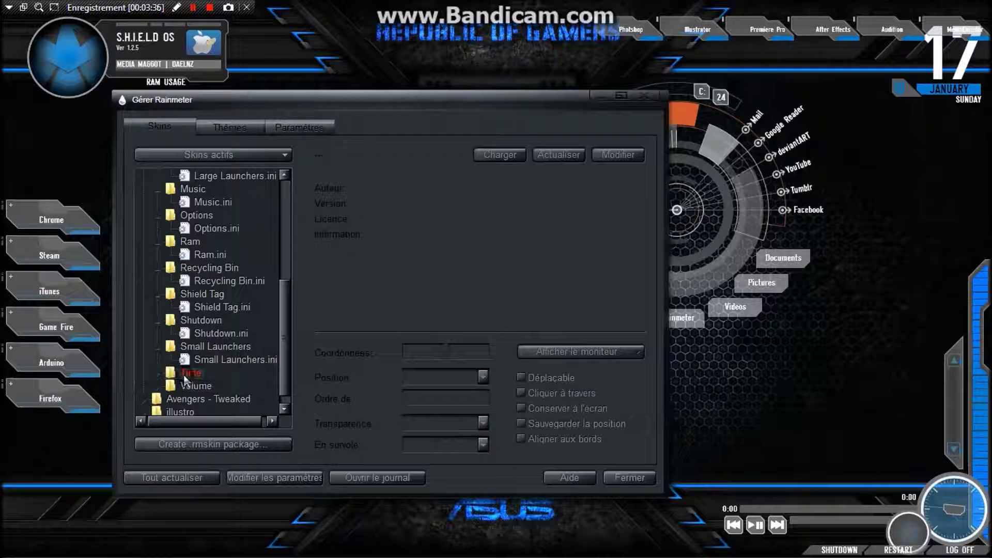
pyautogui.doubleClick(184, 374)
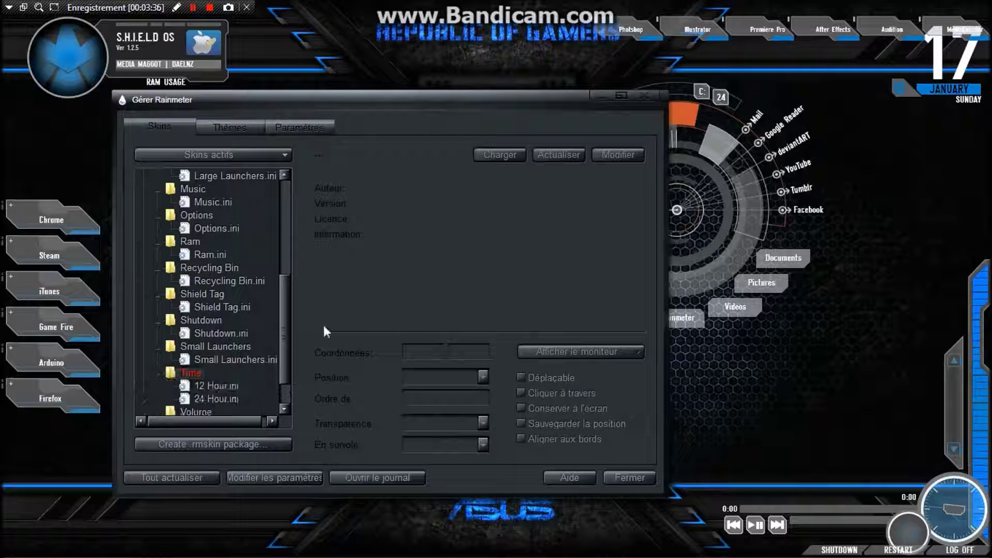
pyautogui.click(208, 396)
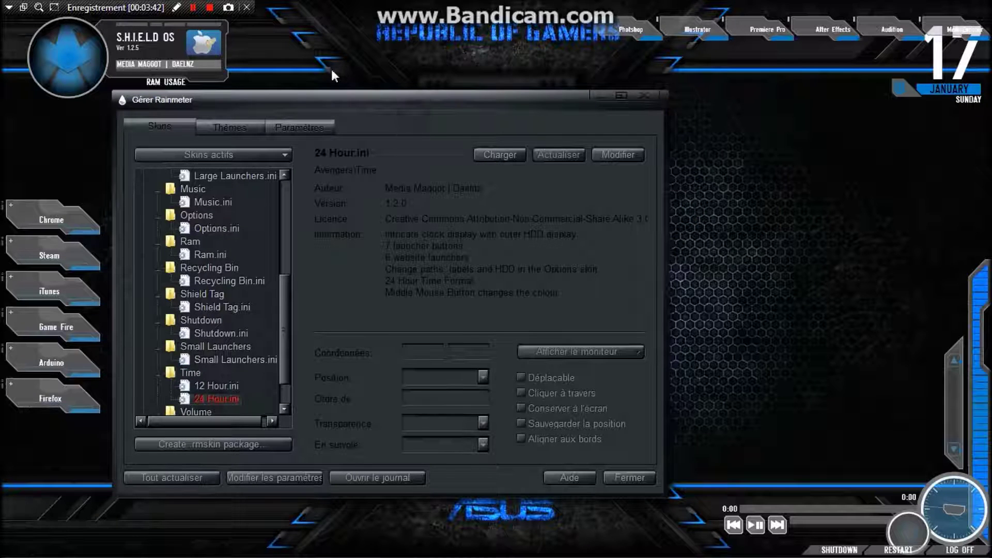
pyautogui.moveTo(418, 99); pyautogui.dragTo(304, 93)
pyautogui.click(386, 146)
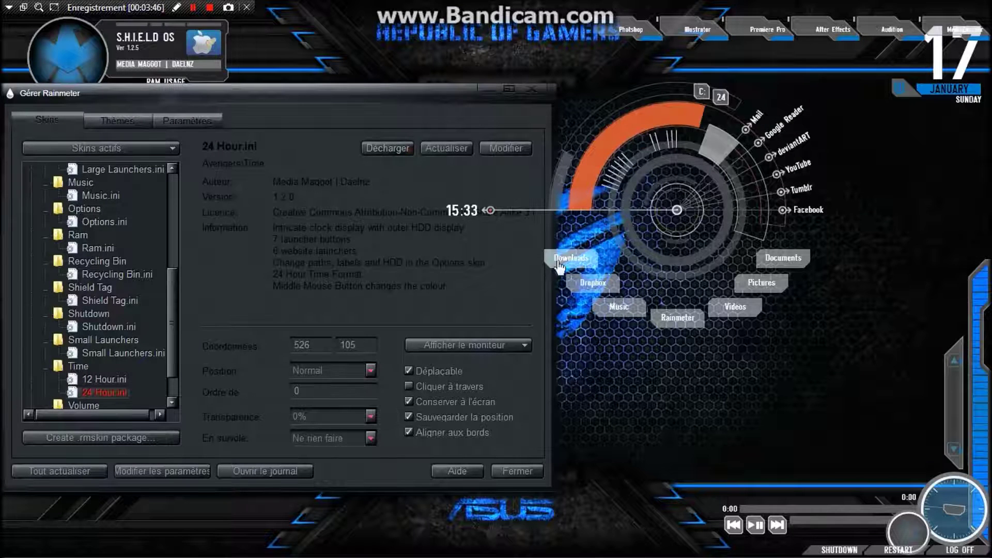
# - Test the clock's YouTube launcher, close the browser window it opens, and switch the clock's colour from orange to blue
pyautogui.click(796, 167)
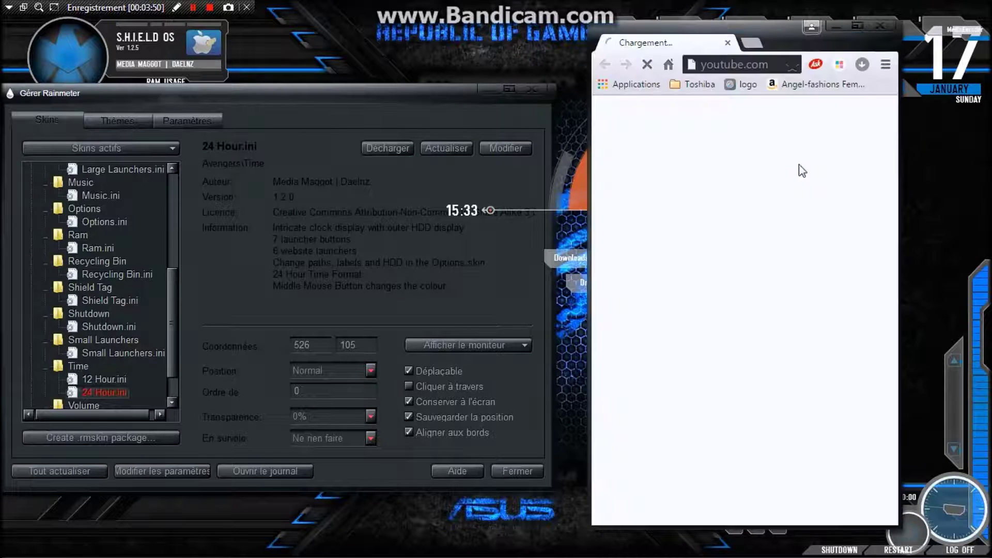
pyautogui.click(878, 26)
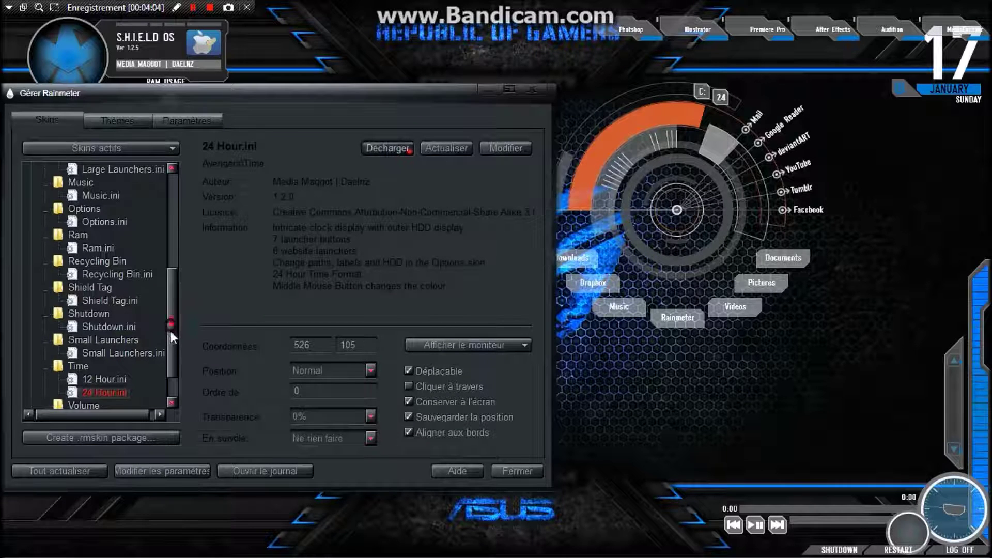
pyautogui.scroll(-1, 171, 324)
pyautogui.middleClick(577, 184)
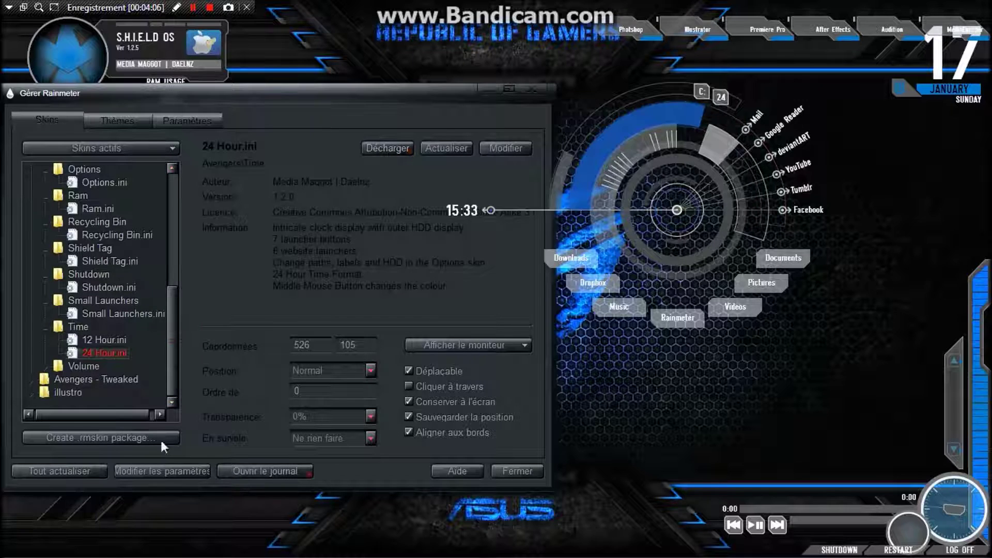
# - Unload and reload the Volume.ini skin from the Volume folder, and try its scale at the lowest and highest levels
pyautogui.doubleClick(89, 367)
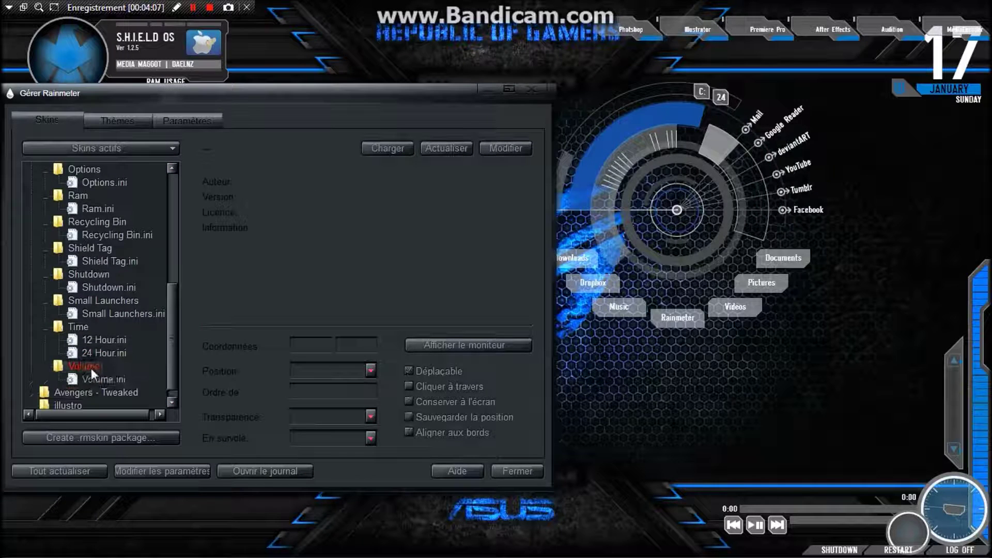
pyautogui.click(93, 379)
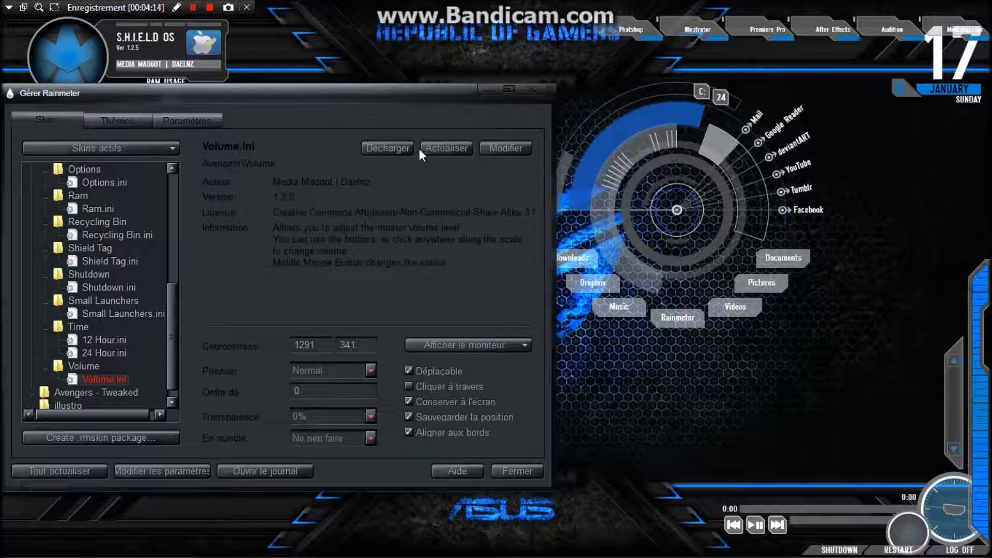
pyautogui.click(376, 147)
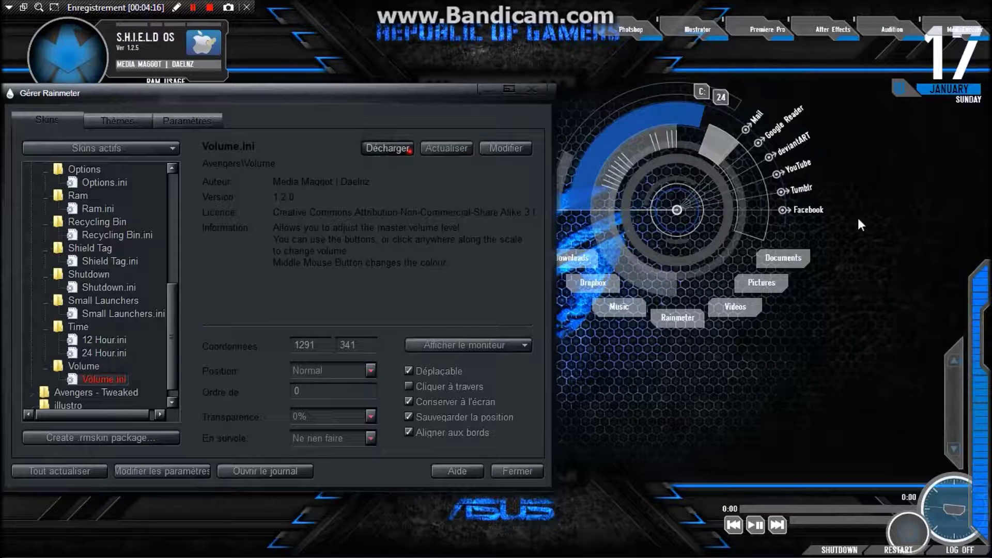
pyautogui.click(983, 535)
pyautogui.click(986, 272)
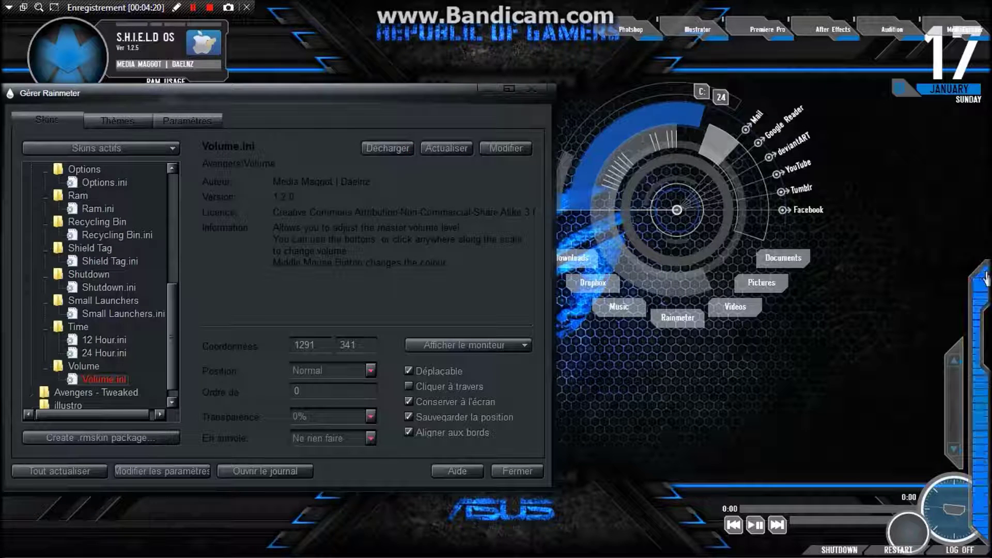
# - Expand the Avengers - Tweaked and illustro folders to examine the skins they contain
pyautogui.click(120, 389)
pyautogui.doubleClick(123, 393)
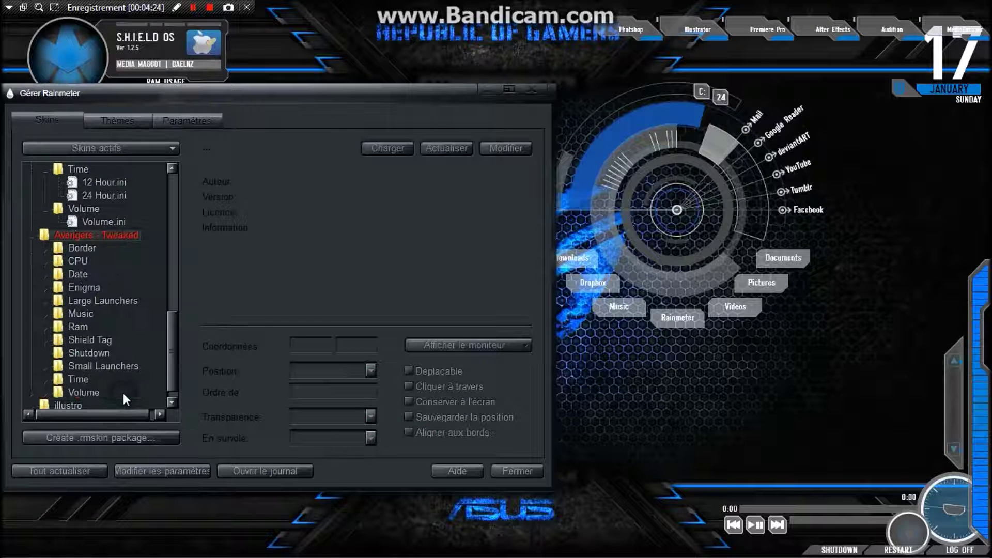
pyautogui.moveTo(175, 337); pyautogui.dragTo(174, 355)
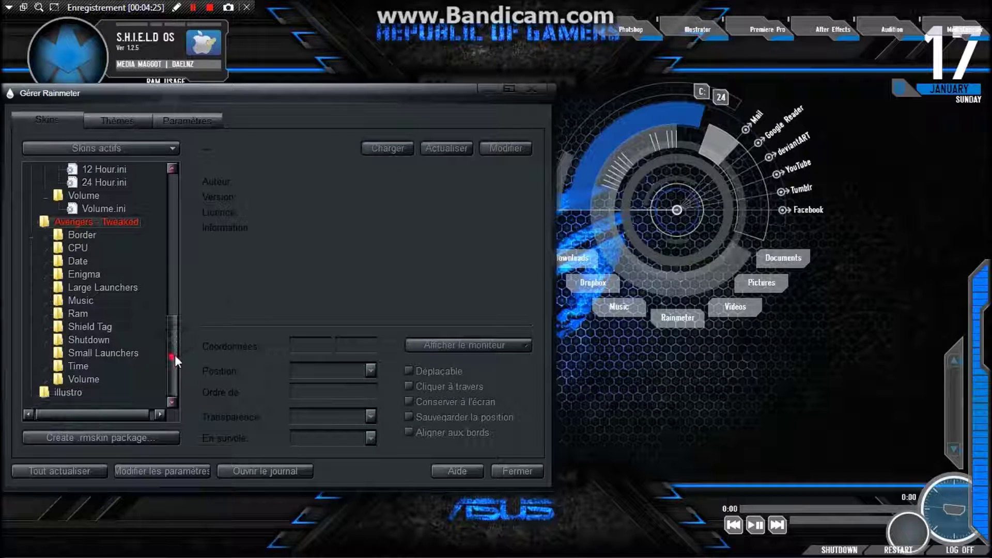
pyautogui.doubleClick(74, 391)
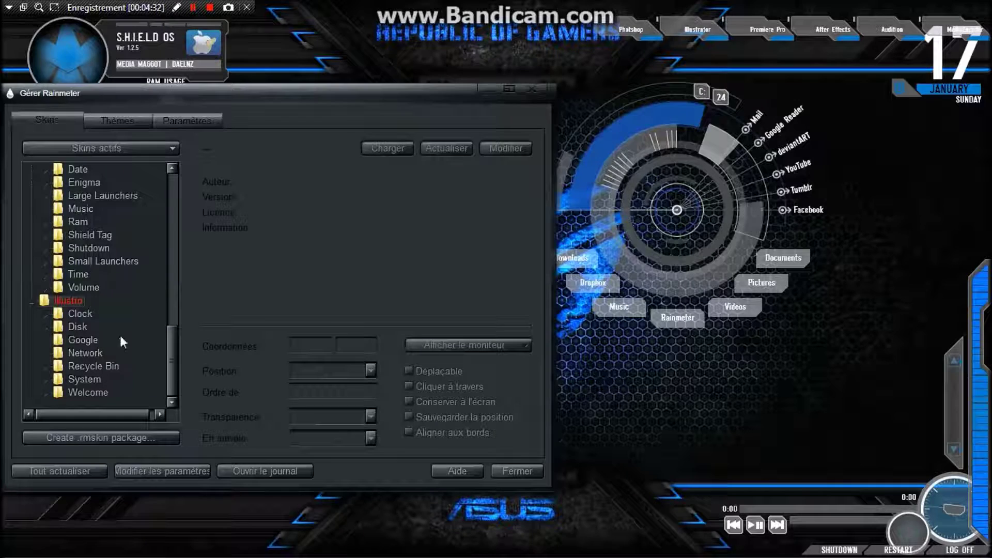
# - Close the skin manager and move the clock to the lower centre of the desktop, just above the ASUS logo
pyautogui.moveTo(348, 93); pyautogui.dragTo(505, 104)
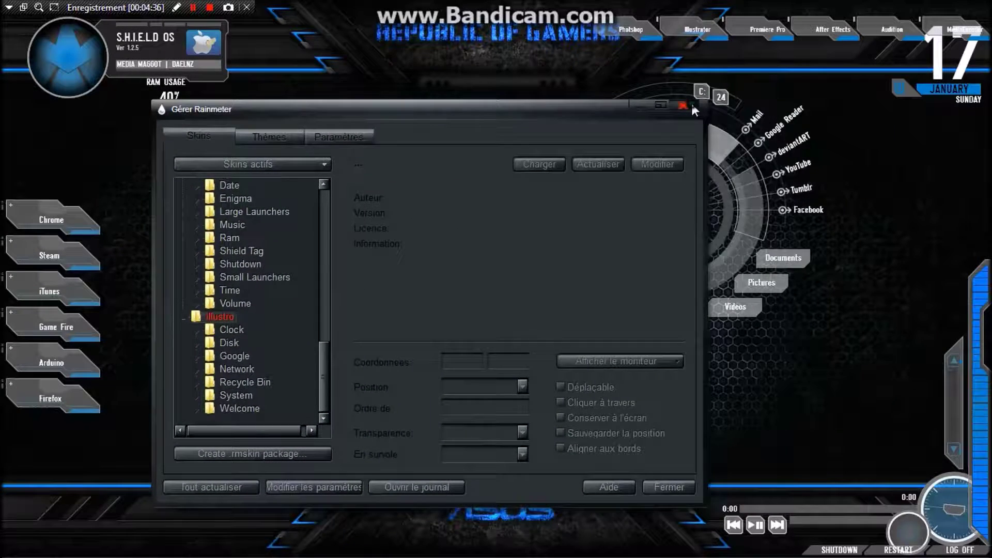
pyautogui.click(704, 102)
pyautogui.moveTo(671, 190); pyautogui.dragTo(497, 391)
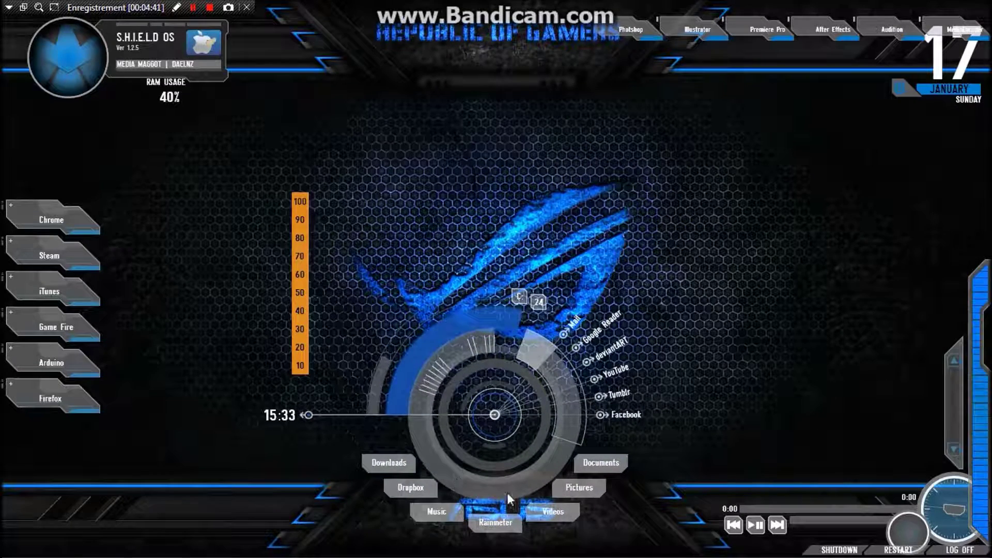
pyautogui.moveTo(498, 410); pyautogui.dragTo(502, 388)
pyautogui.moveTo(493, 509); pyautogui.dragTo(503, 515)
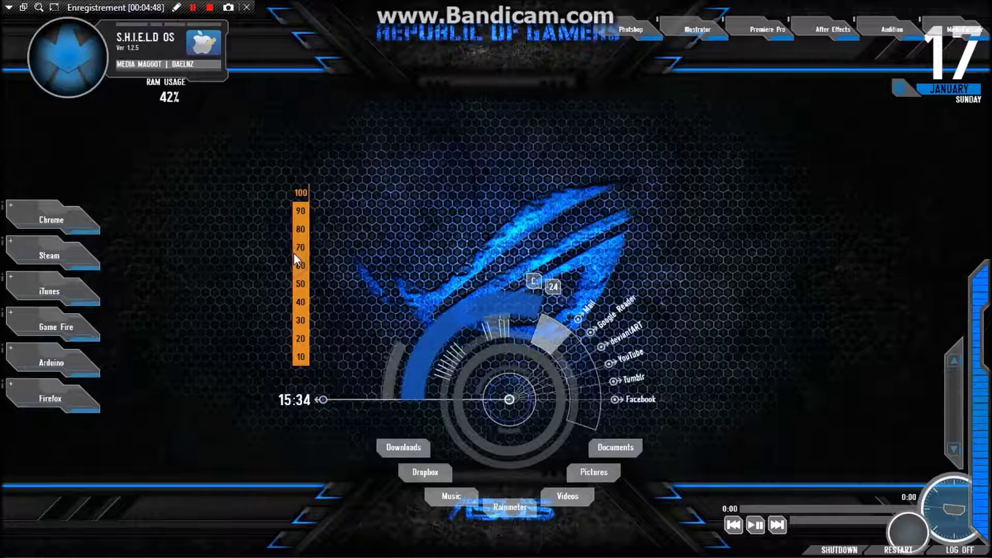
# - Move the CPU meter aside and unload its skin from the desktop
pyautogui.moveTo(300, 300); pyautogui.dragTo(261, 255)
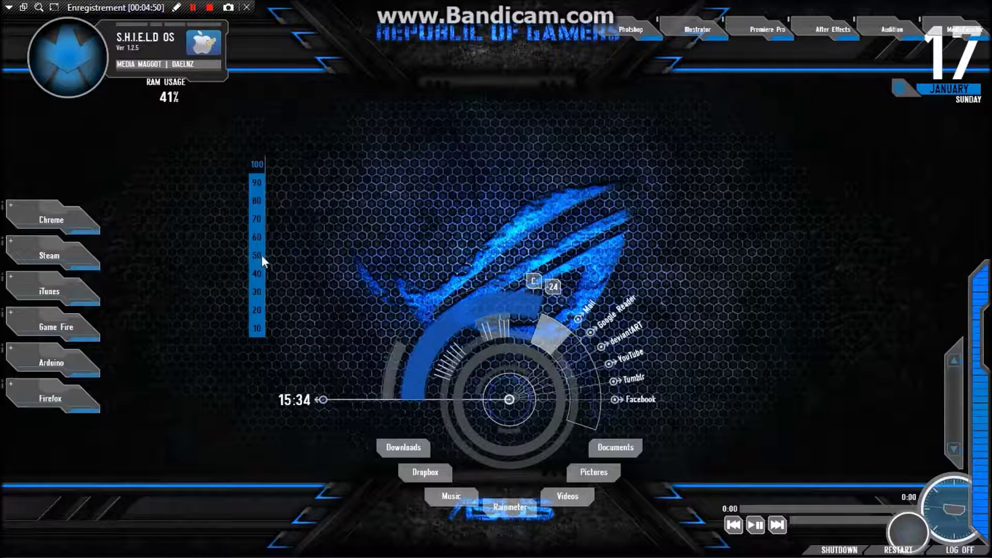
pyautogui.rightClick(262, 255)
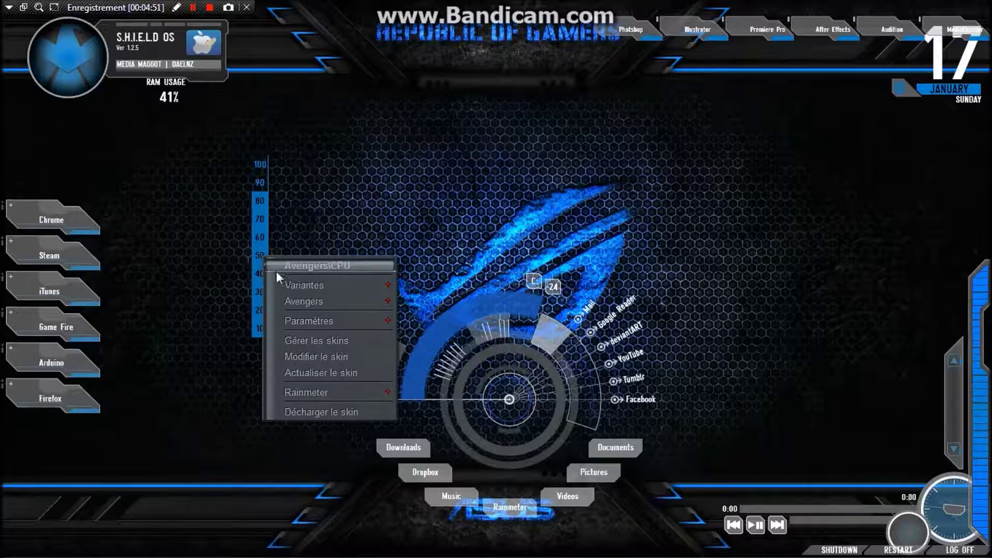
pyautogui.click(326, 408)
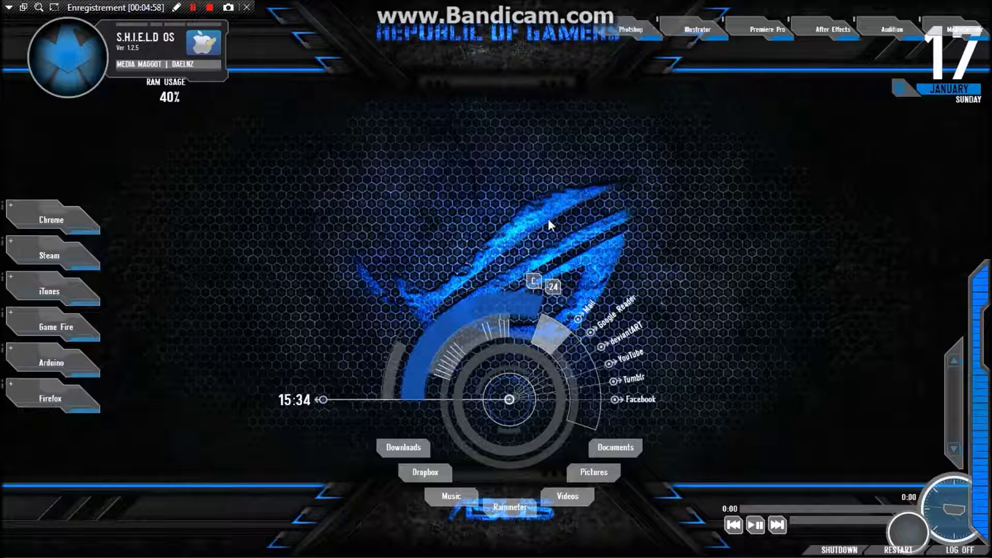
pyautogui.rightClick(947, 89)
pyautogui.click(742, 287)
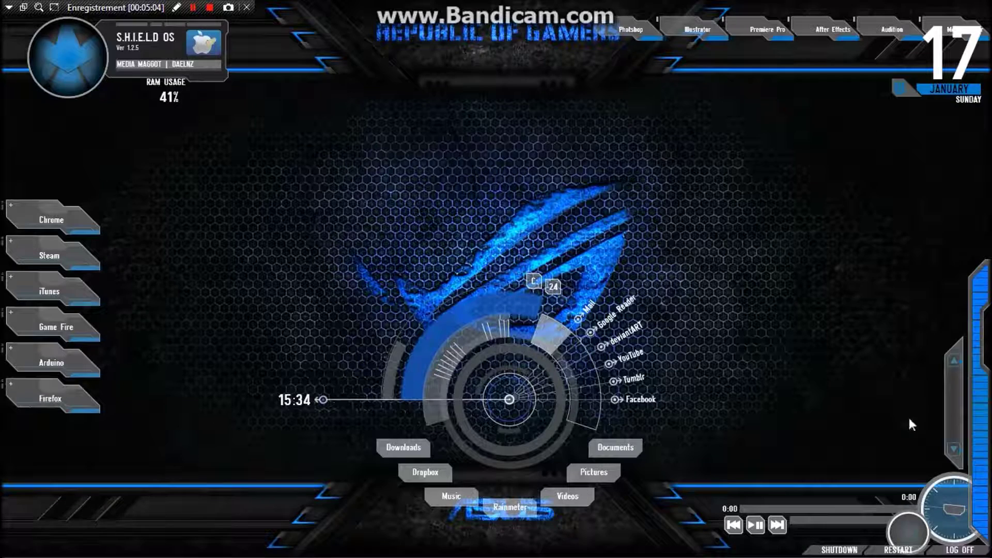
# - Place the Shutdown bar in the desktop's lower-left corner, trying the music player near the centre before returning it to the lower-right corner
pyautogui.moveTo(946, 514); pyautogui.dragTo(720, 512)
pyautogui.moveTo(646, 522); pyautogui.dragTo(558, 496)
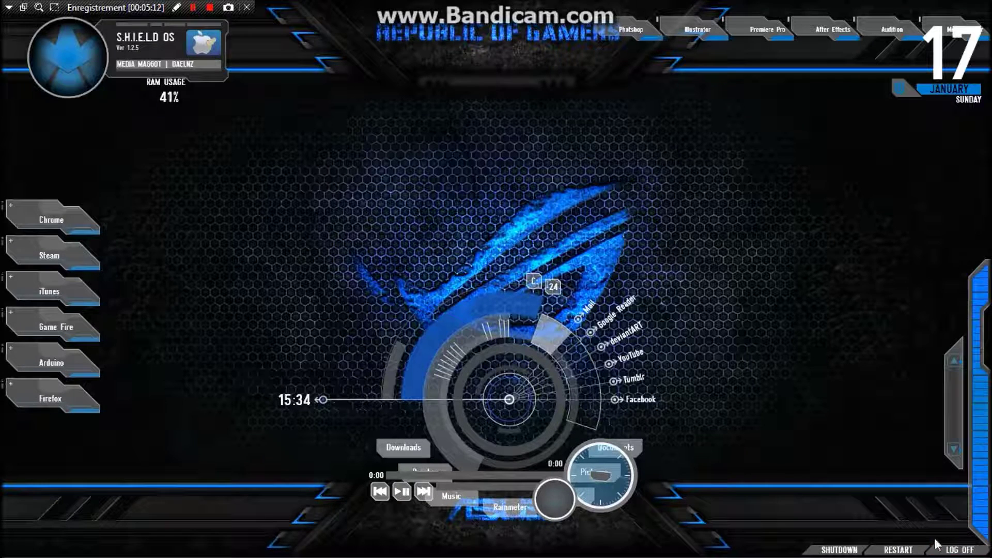
pyautogui.moveTo(911, 554); pyautogui.dragTo(103, 551)
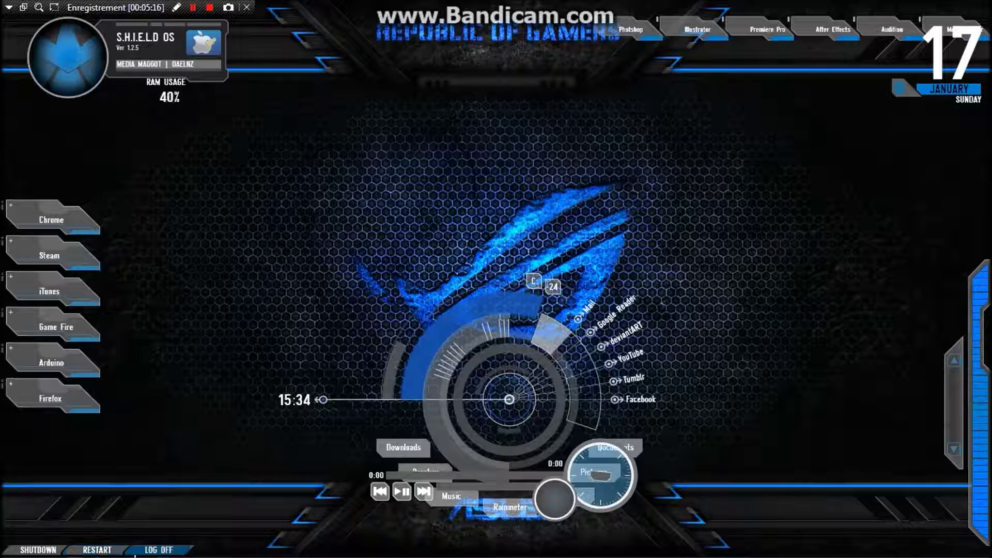
pyautogui.moveTo(543, 504); pyautogui.dragTo(896, 537)
# - Raise the volume bar and the Chrome-to-Firefox launcher column along the desktop's edges, and centre the clock over the wallpaper's ROG logo
pyautogui.moveTo(981, 395); pyautogui.dragTo(981, 292)
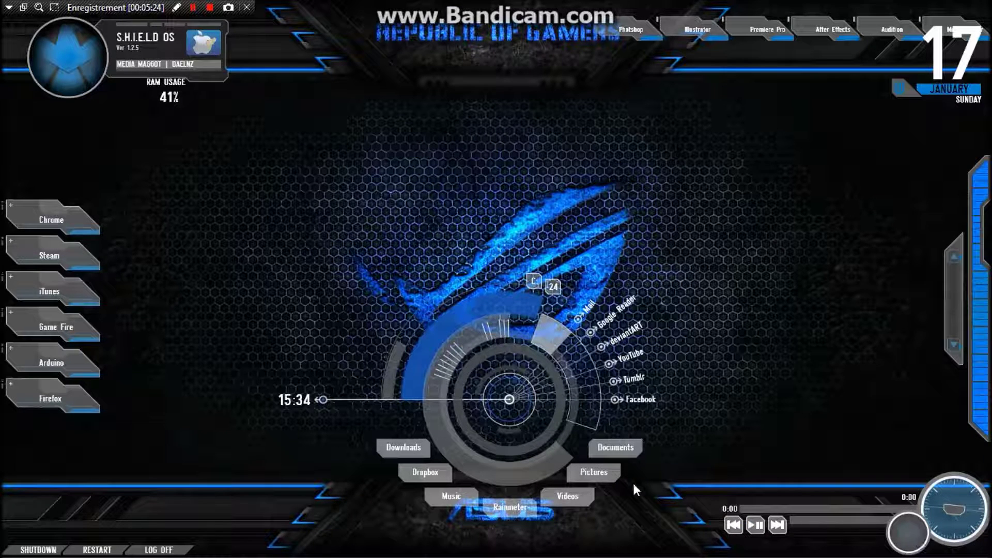
pyautogui.moveTo(51, 256); pyautogui.dragTo(45, 168)
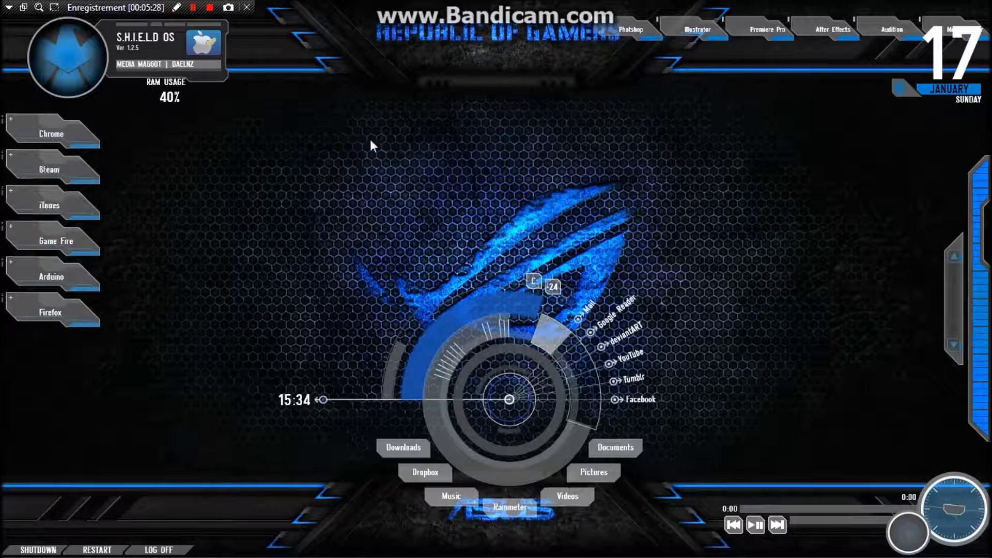
pyautogui.click(6, 546)
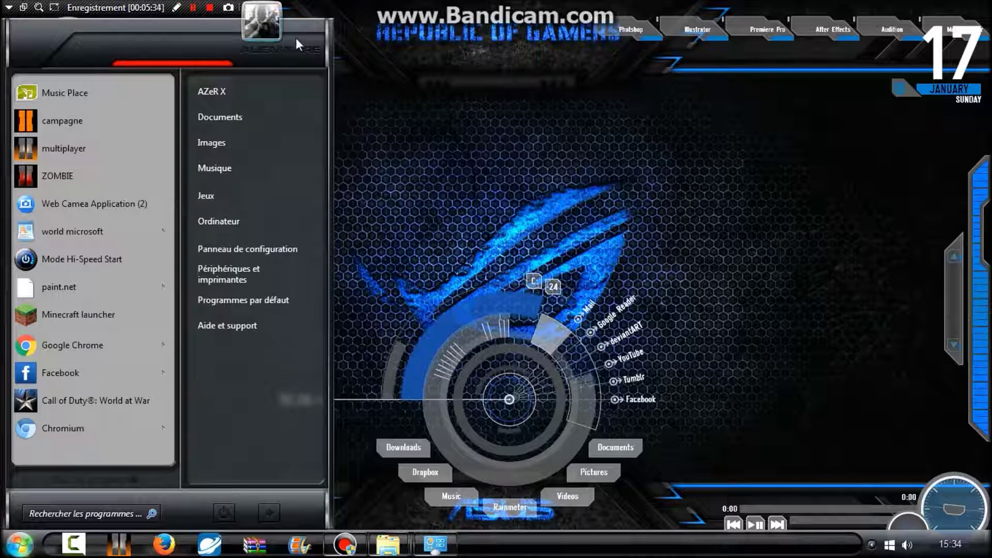
pyautogui.click(403, 112)
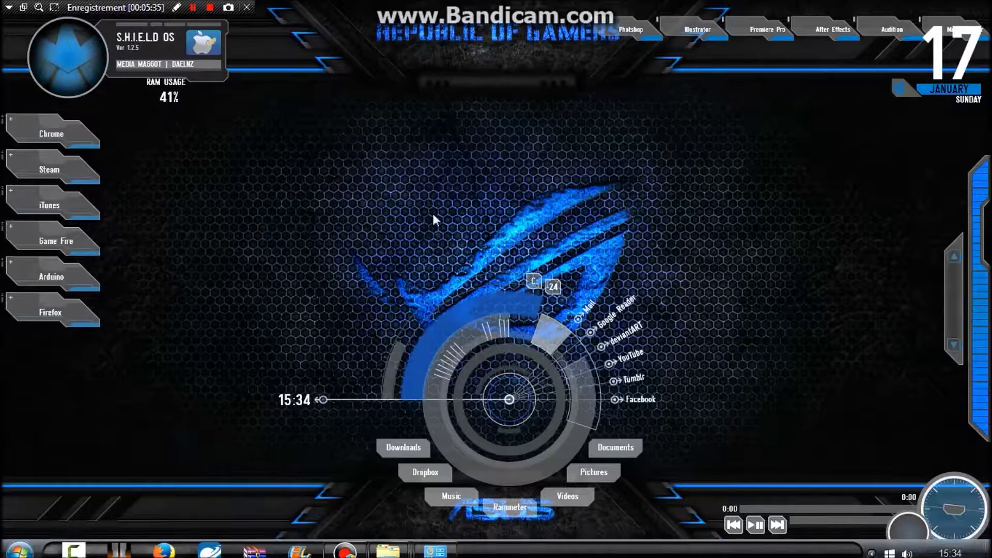
pyautogui.moveTo(513, 395); pyautogui.dragTo(522, 246)
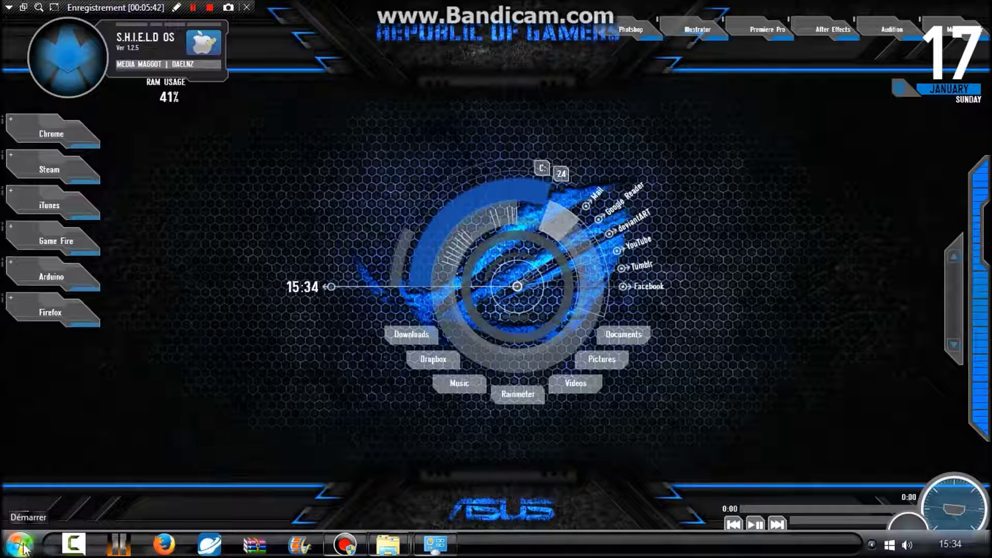
# - Turn on the display of desktop items so the icons are shown
pyautogui.rightClick(141, 391)
pyautogui.moveTo(267, 222)
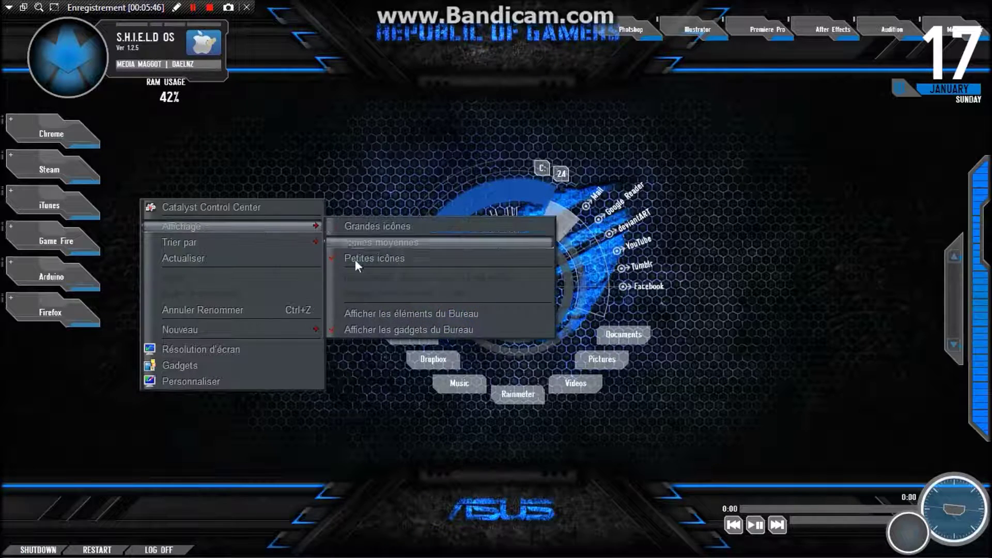
pyautogui.click(358, 309)
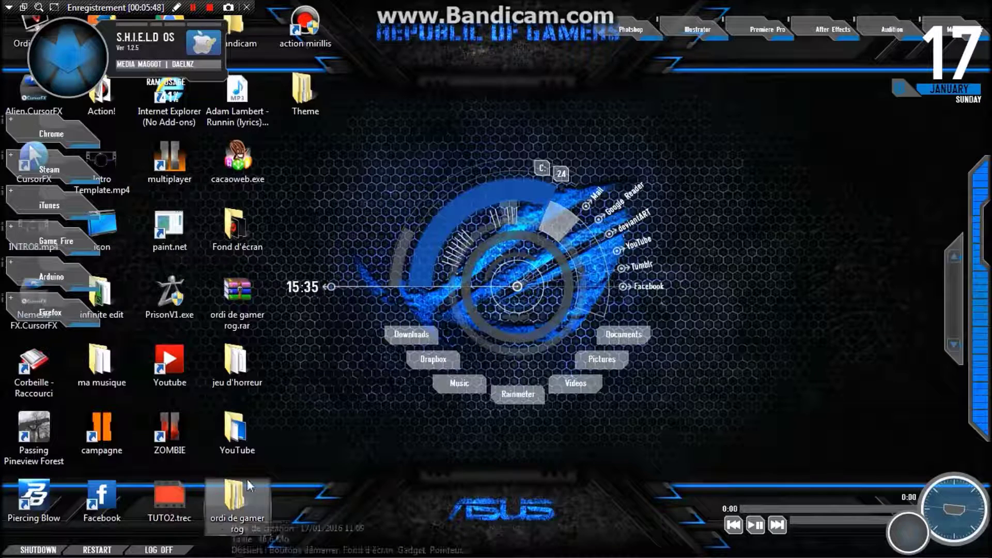
# - Open the Boutons démarrer folder inside ordi de gamer rog and launch Windows 7 Start Orb Changer.exe
pyautogui.doubleClick(247, 497)
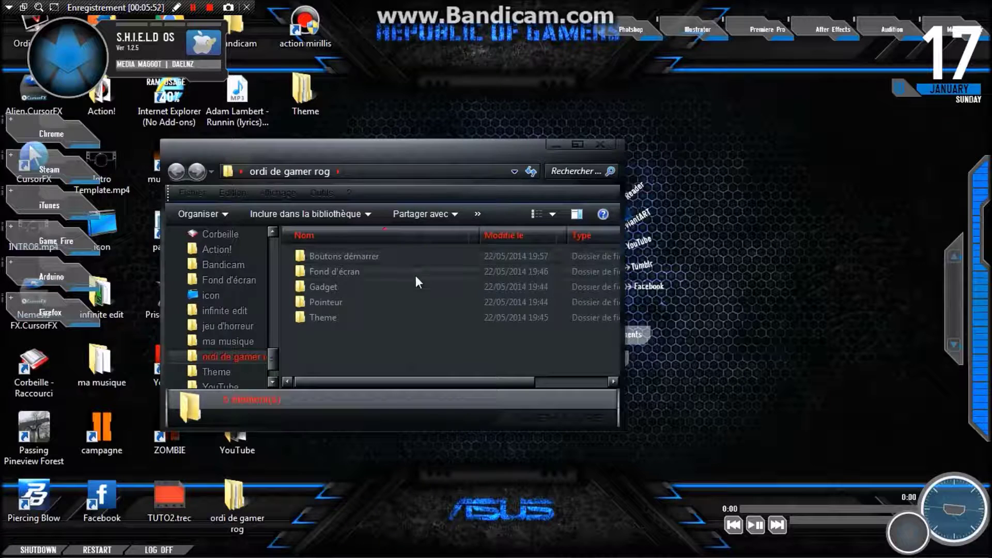
pyautogui.doubleClick(384, 254)
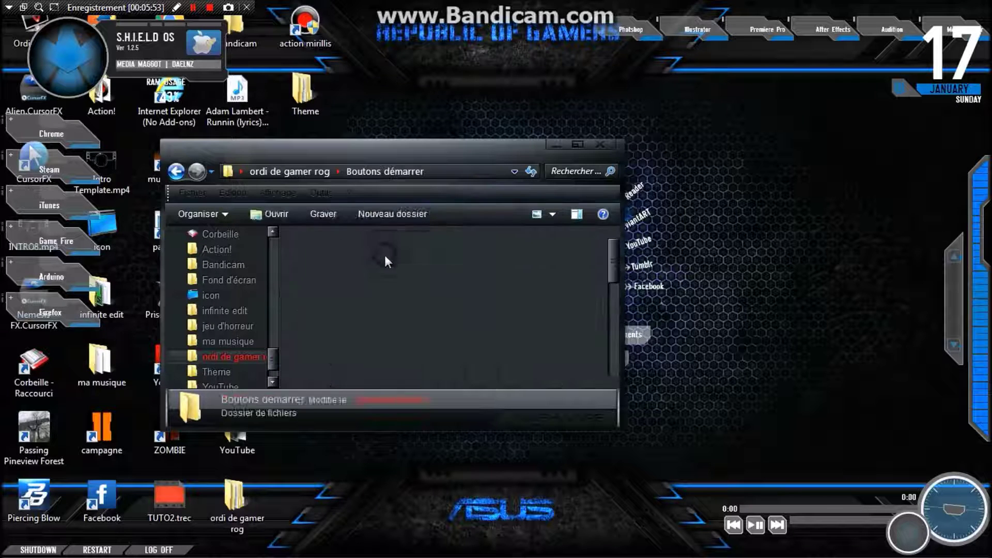
pyautogui.moveTo(610, 253); pyautogui.dragTo(624, 364)
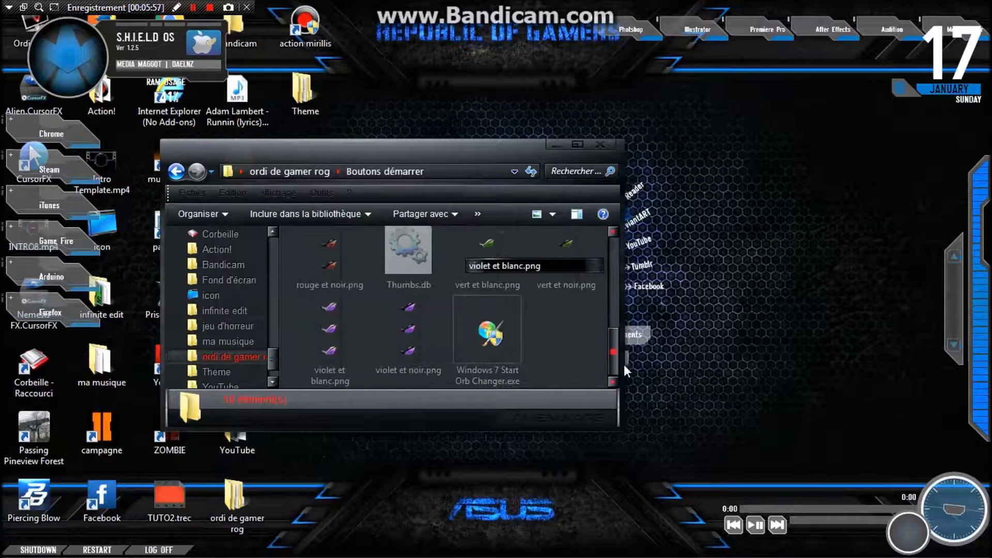
pyautogui.click(488, 352)
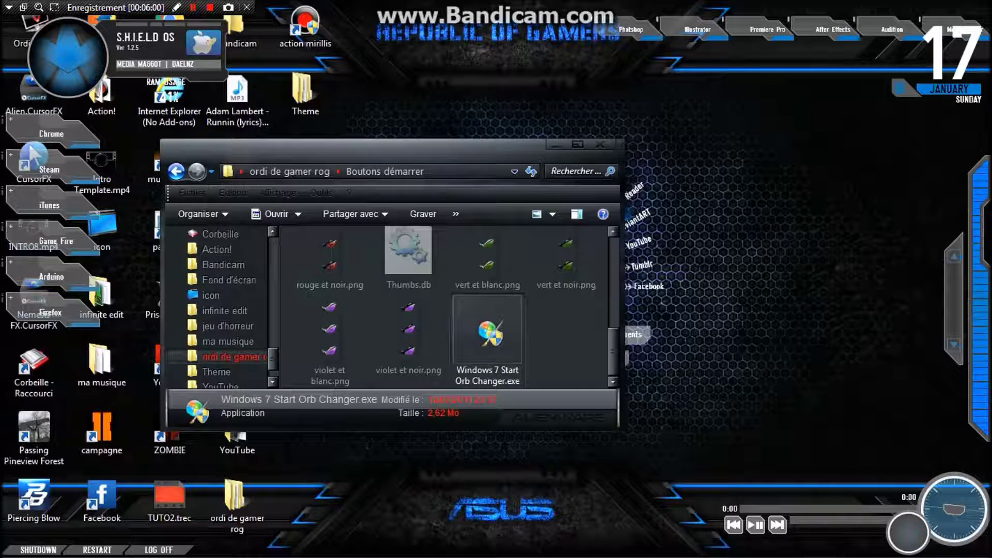
pyautogui.doubleClick(466, 333)
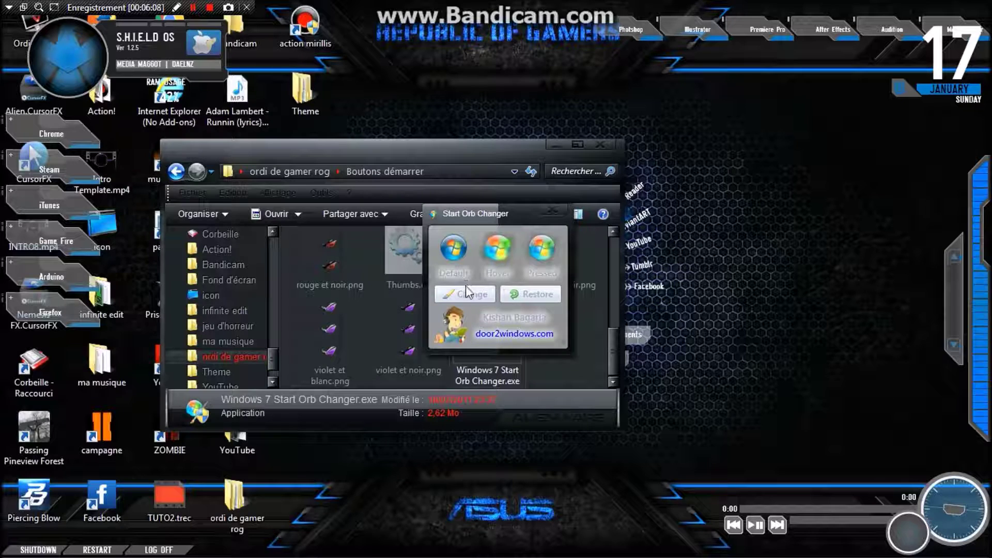
# - Change the start orb to changement #02.png and open the Start menu to check the new button
pyautogui.click(478, 296)
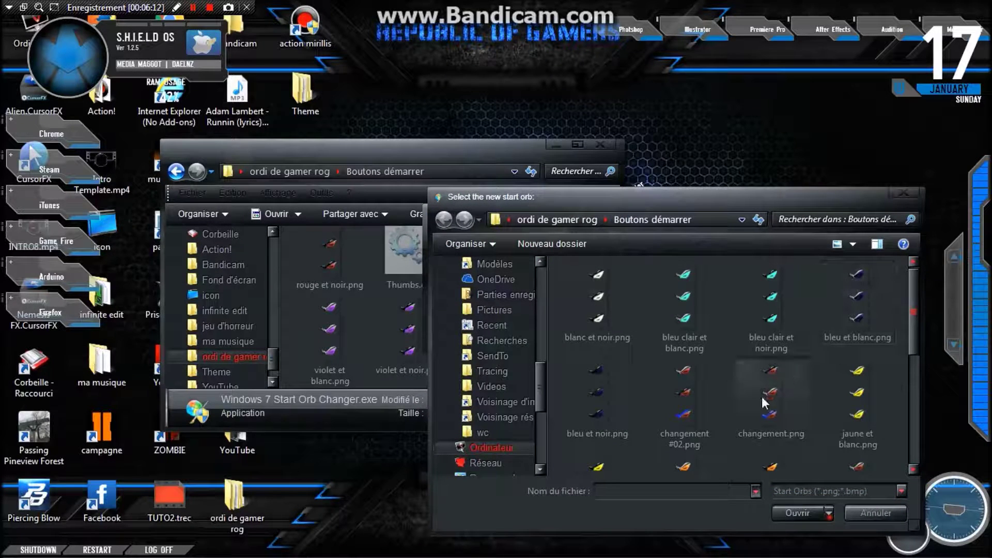
pyautogui.doubleClick(673, 403)
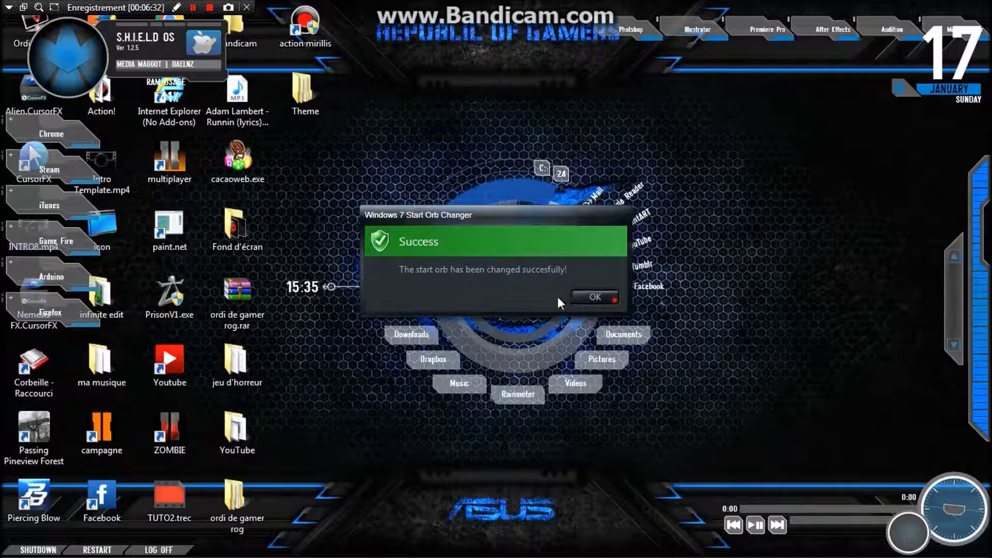
pyautogui.click(594, 297)
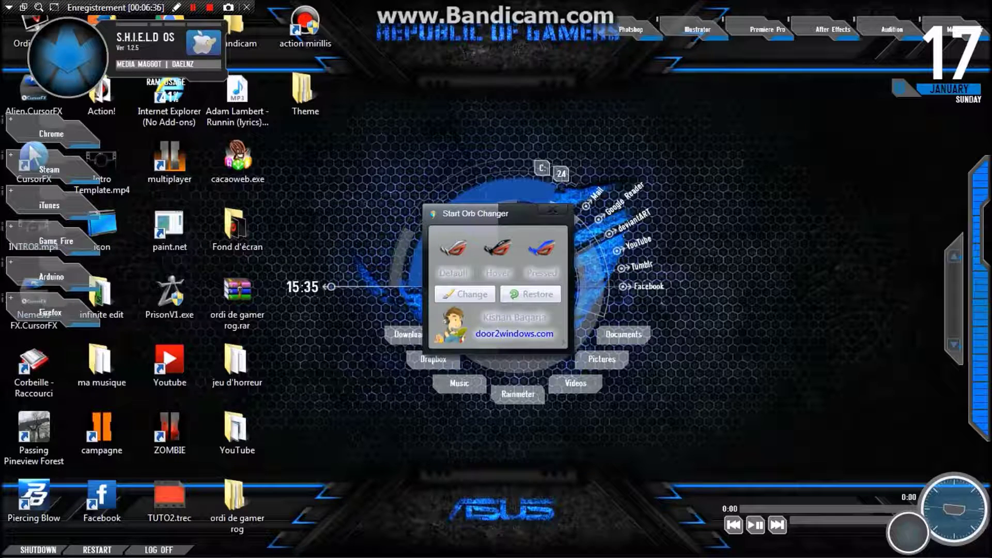
pyautogui.click(21, 547)
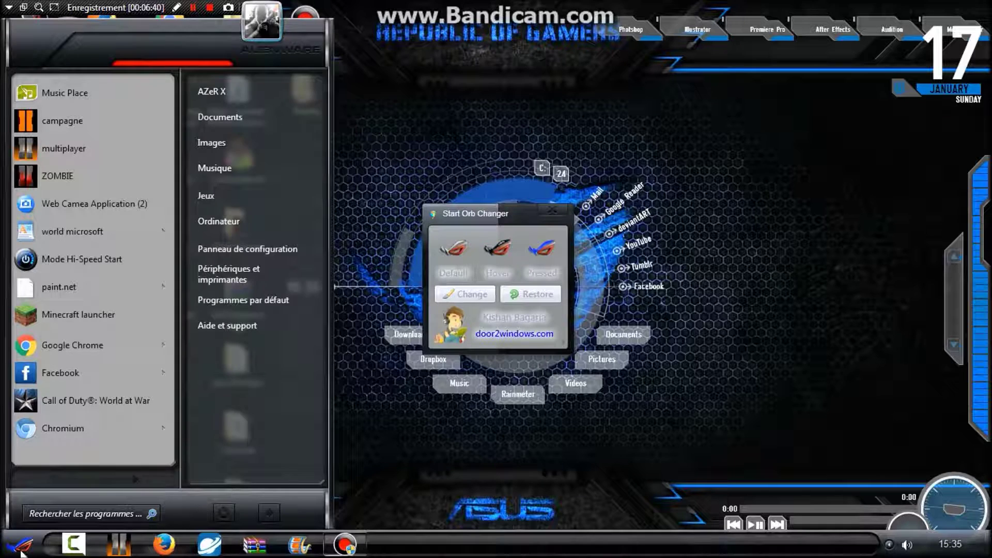
# - Close the Start menu and exit Start Orb Changer
pyautogui.click(21, 550)
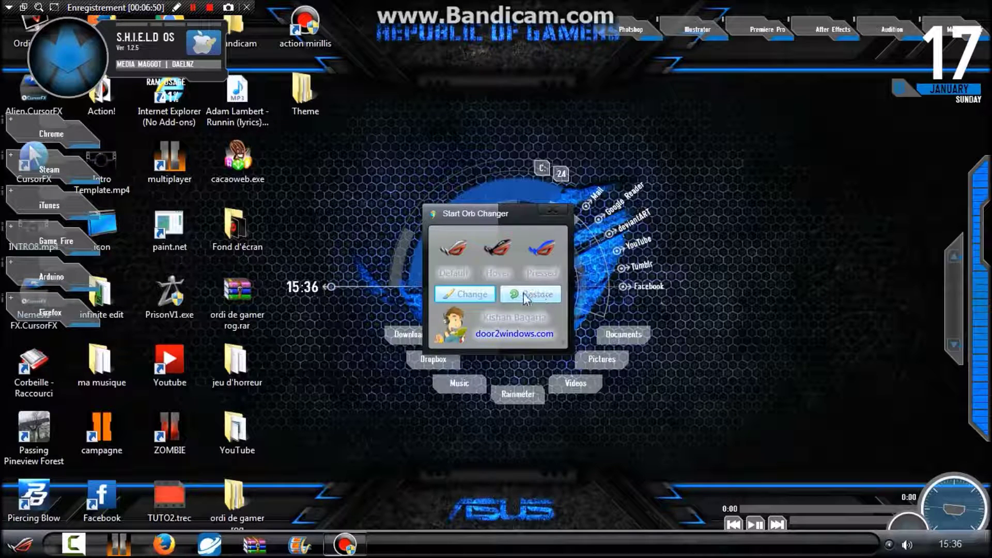
pyautogui.click(558, 209)
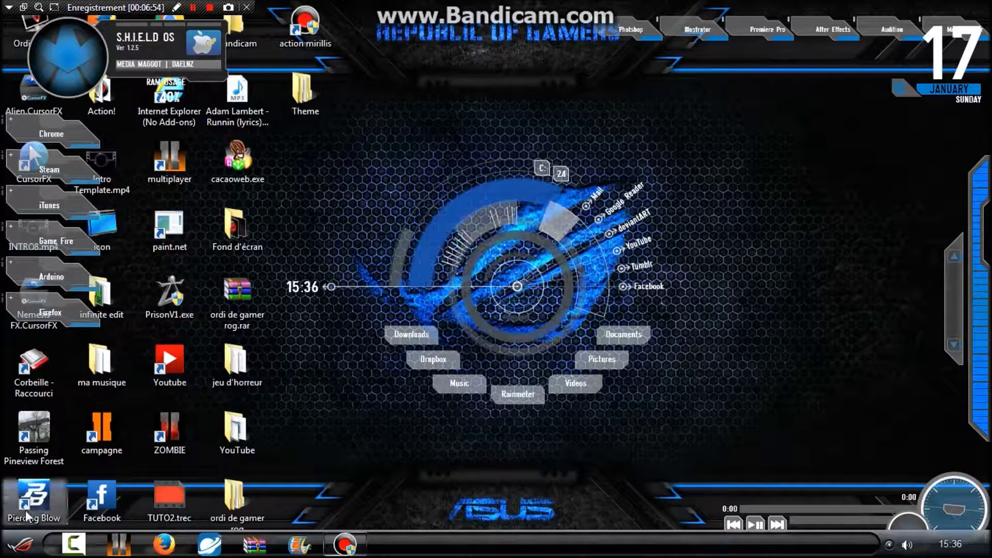
# - Open the ordi de gamer rog folder to look over its subfolders, and minimise its window
pyautogui.doubleClick(235, 499)
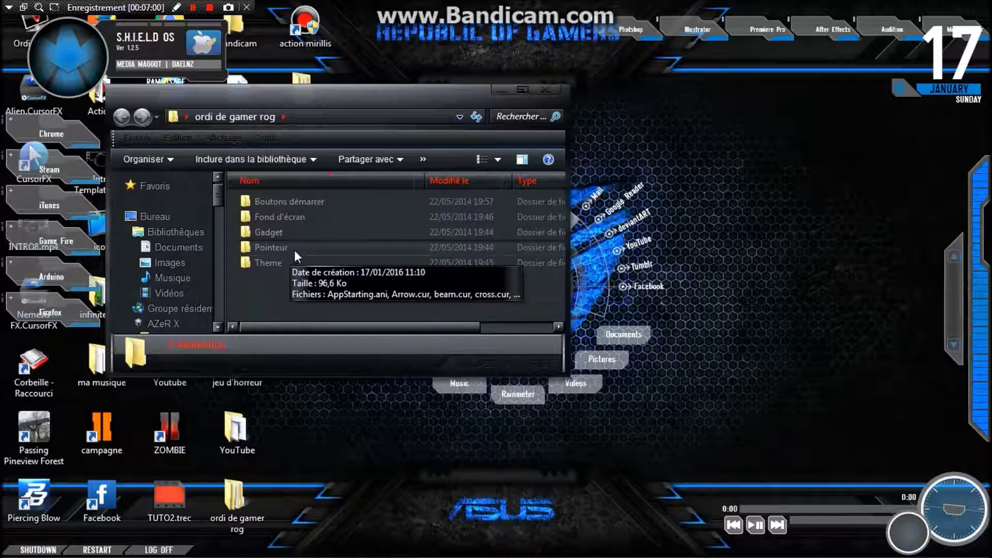
pyautogui.click(499, 91)
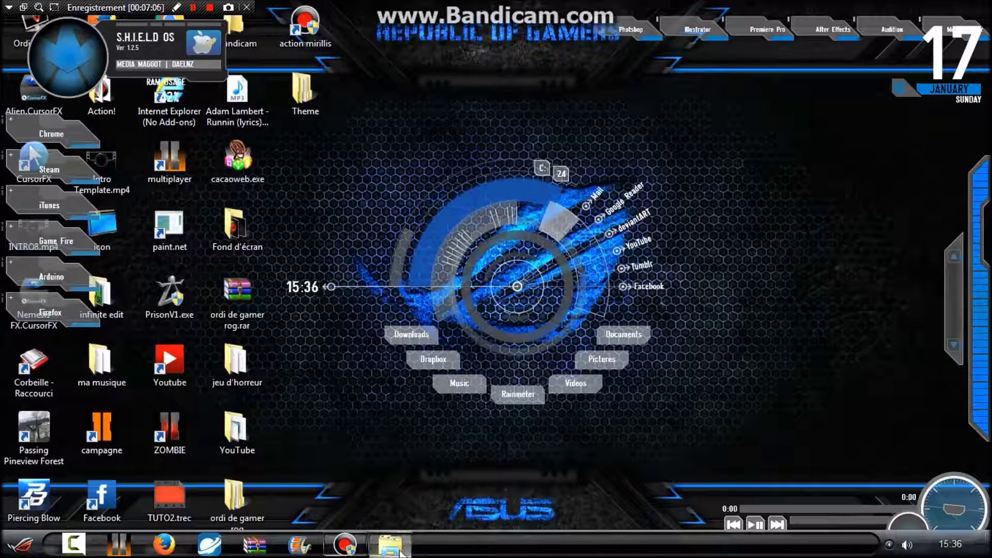
pyautogui.moveTo(332, 546)
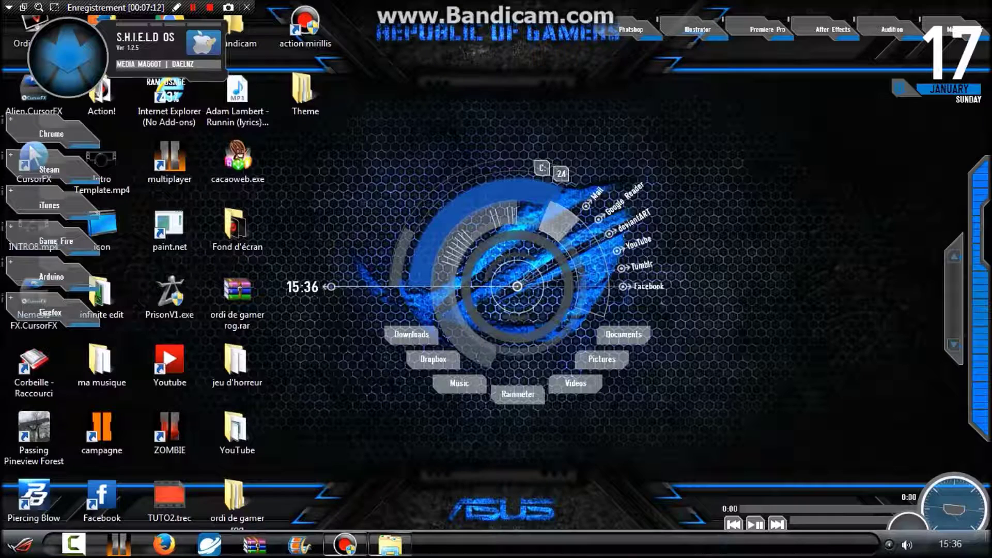
# - Search the Start menu for "rocket" and launch RocketDock
pyautogui.click(20, 550)
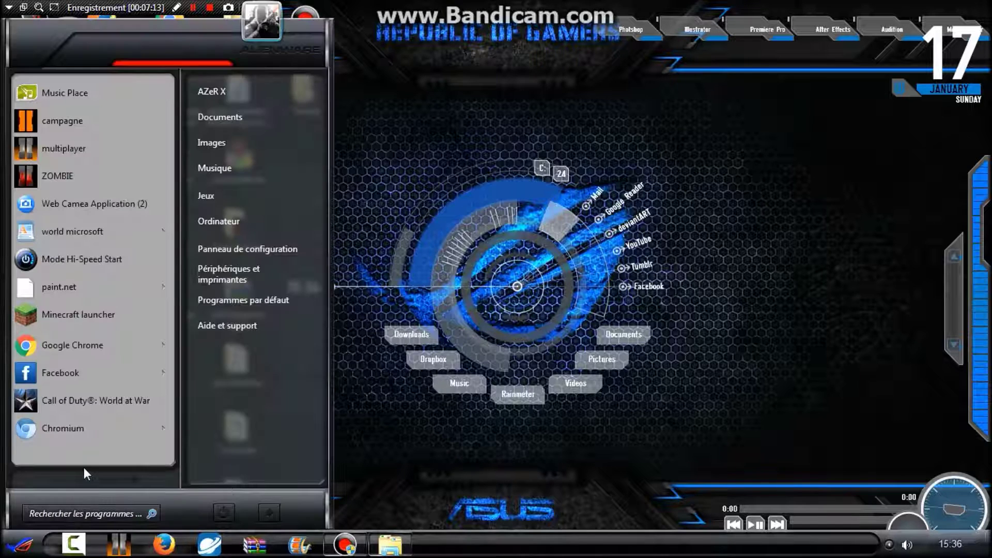
pyautogui.write('rocket')
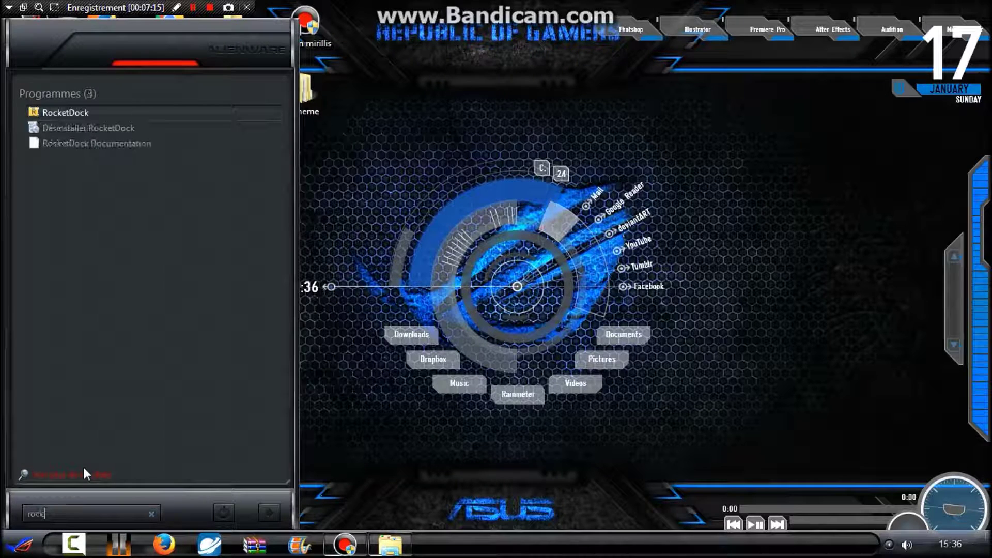
pyautogui.click(81, 111)
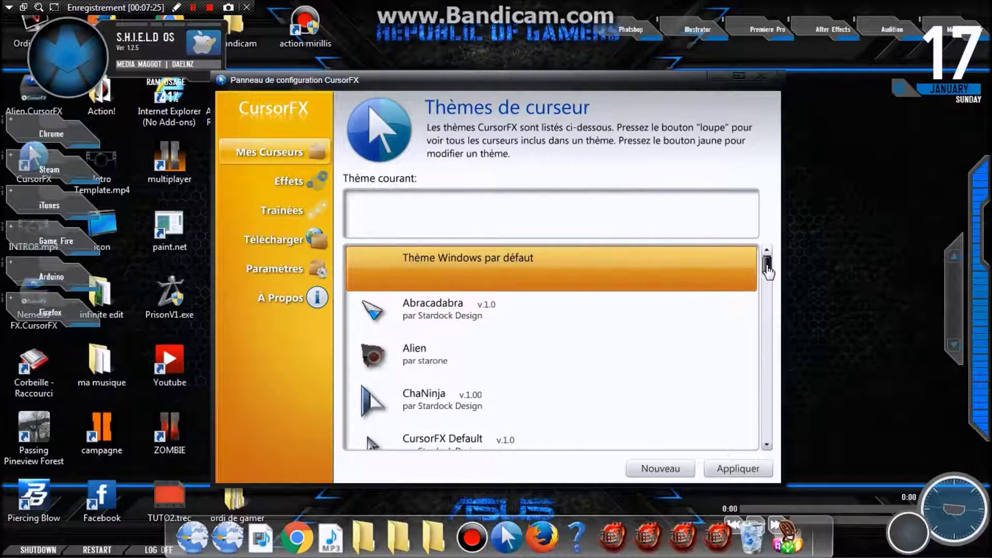
# - Try the Nemesis FX cursor theme in CursorFX, switch to the Legend FX theme, and dismiss the configuration window
pyautogui.moveTo(767, 270); pyautogui.dragTo(786, 387)
pyautogui.click(532, 367)
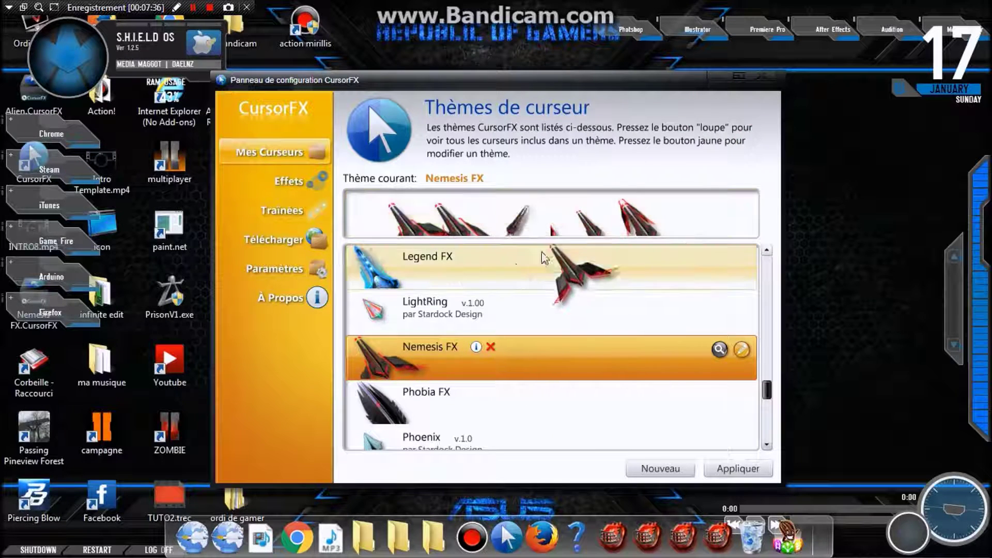
pyautogui.click(486, 260)
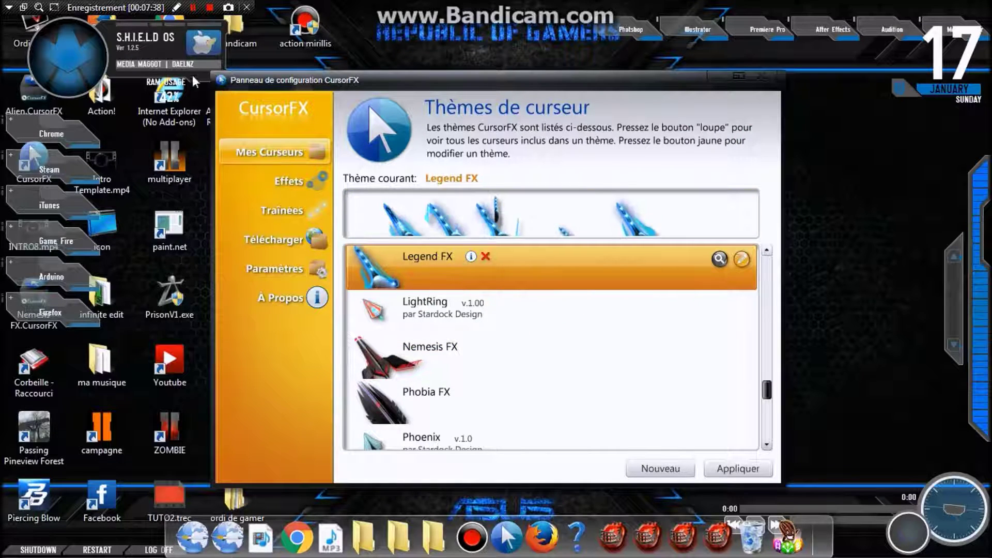
pyautogui.click(739, 76)
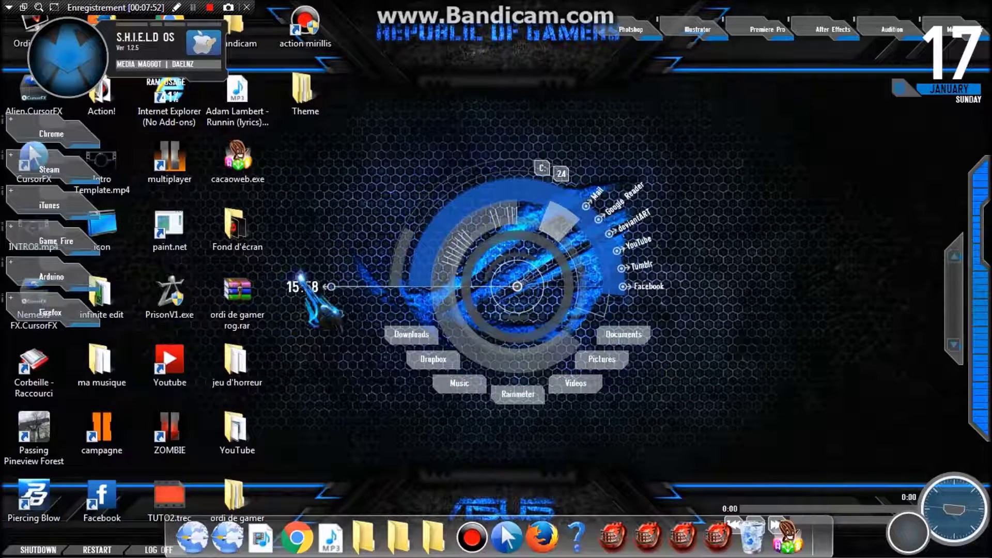
pyautogui.moveTo(426, 134); pyautogui.dragTo(765, 336)
pyautogui.moveTo(779, 147); pyautogui.dragTo(274, 501)
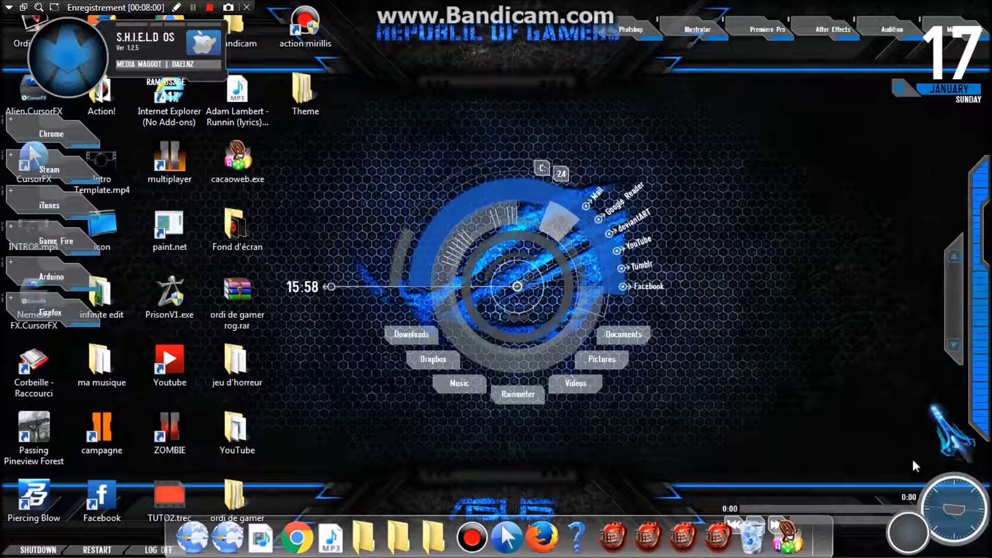
pyautogui.moveTo(13, 551)
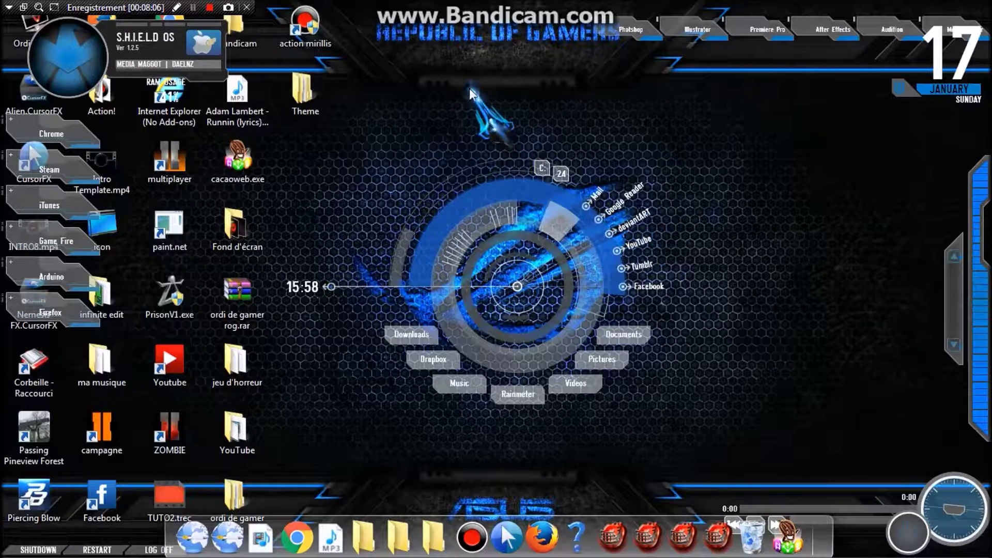
# - Turn off the display of desktop items to view the skins and dock on the bare wallpaper
pyautogui.rightClick(315, 205)
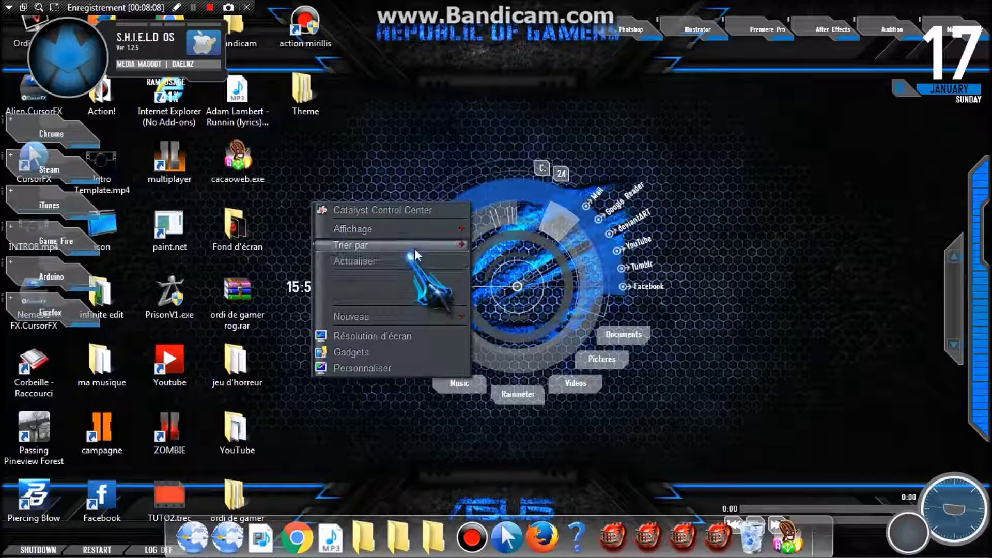
pyautogui.moveTo(444, 229)
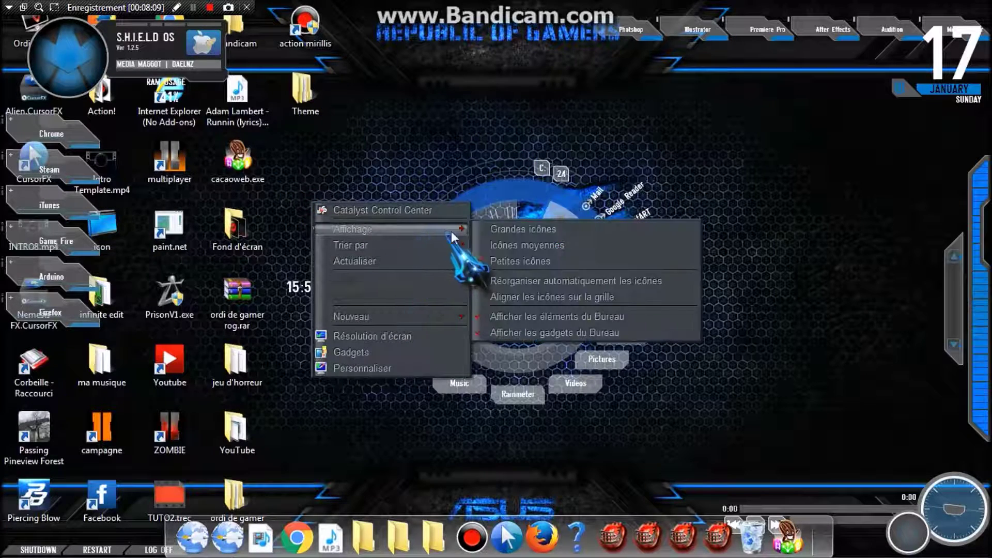
pyautogui.click(557, 316)
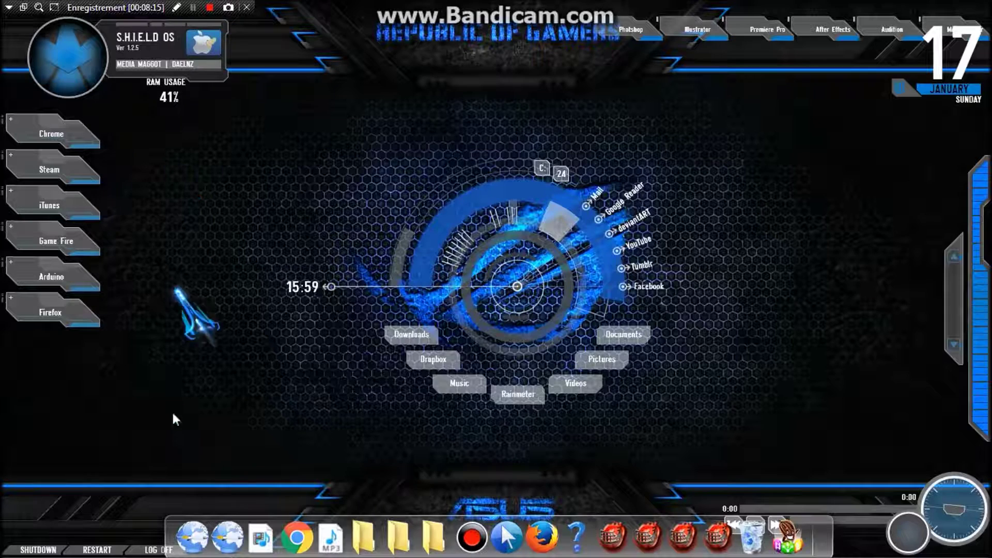
# - Turn the display of desktop items back on
pyautogui.rightClick(357, 334)
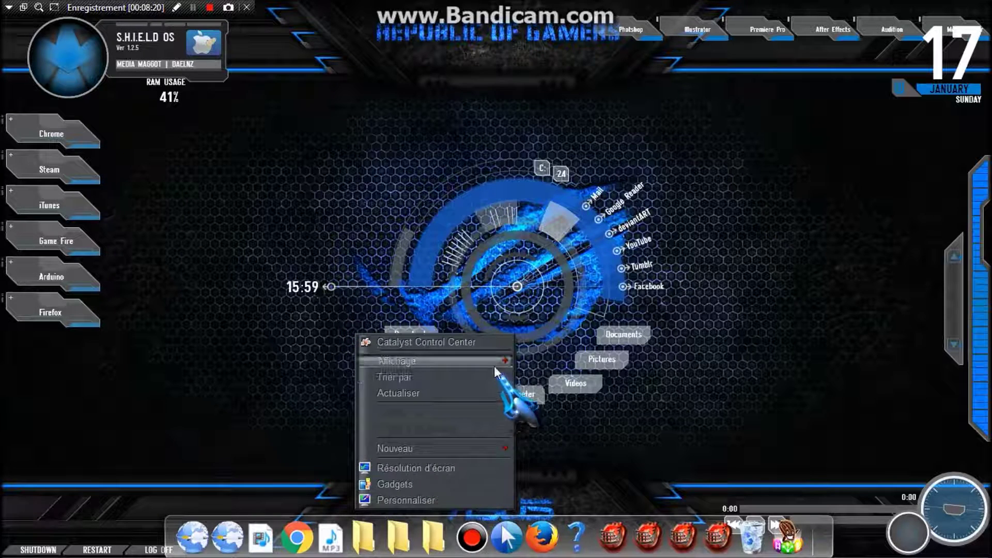
pyautogui.moveTo(496, 360)
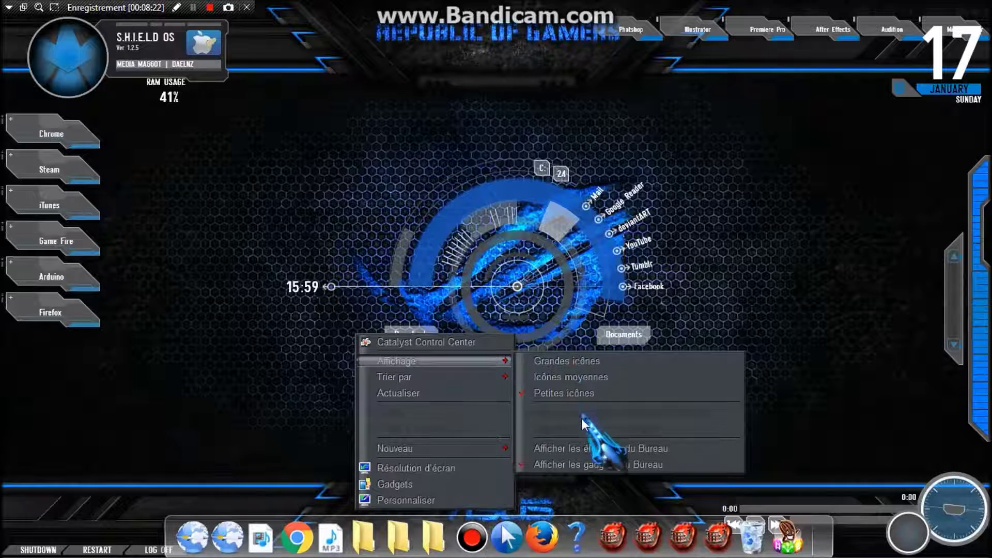
pyautogui.click(584, 448)
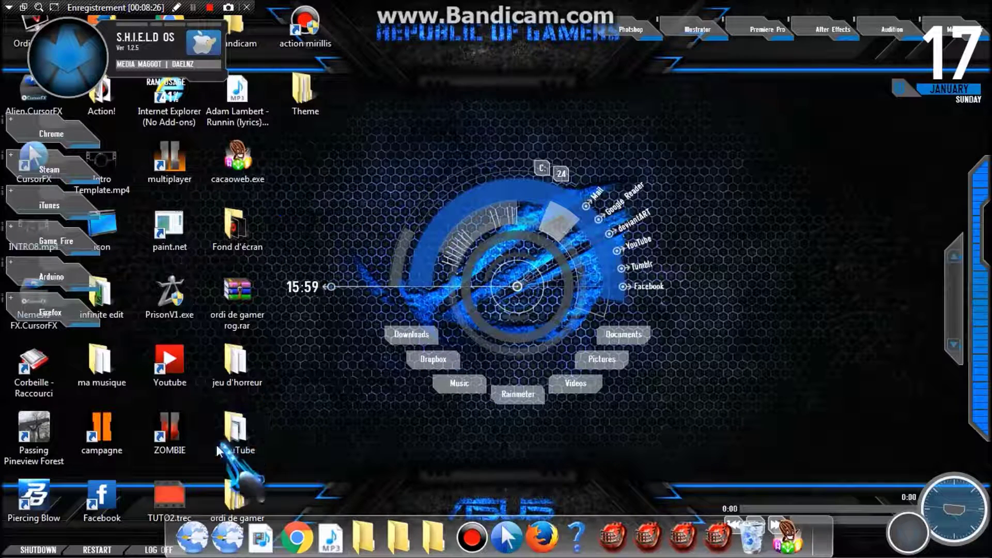
# - Open the YouTube folder on the desktop and look through its video files down to the end of the list
pyautogui.doubleClick(261, 425)
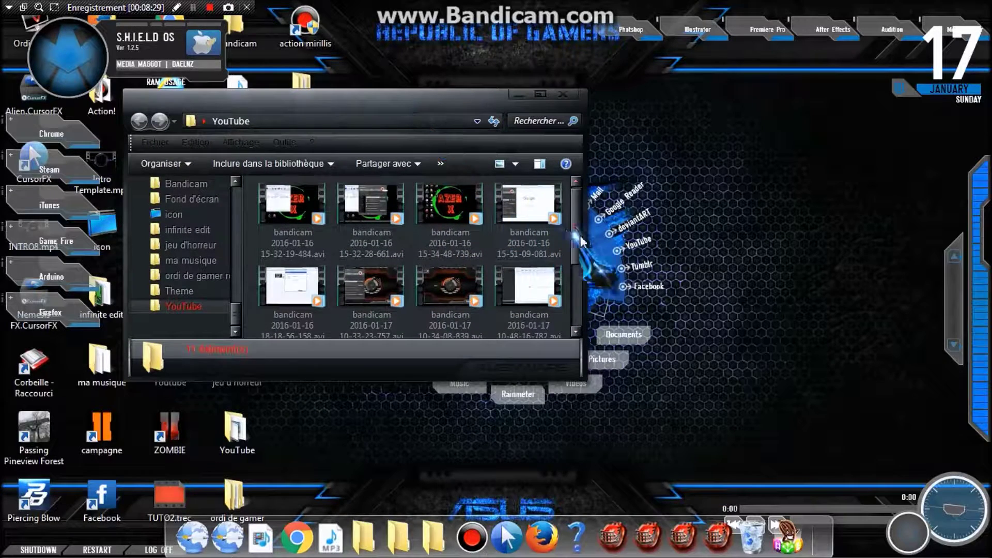
pyautogui.scroll(-2, 582, 265)
pyautogui.scroll(-1, 582, 265)
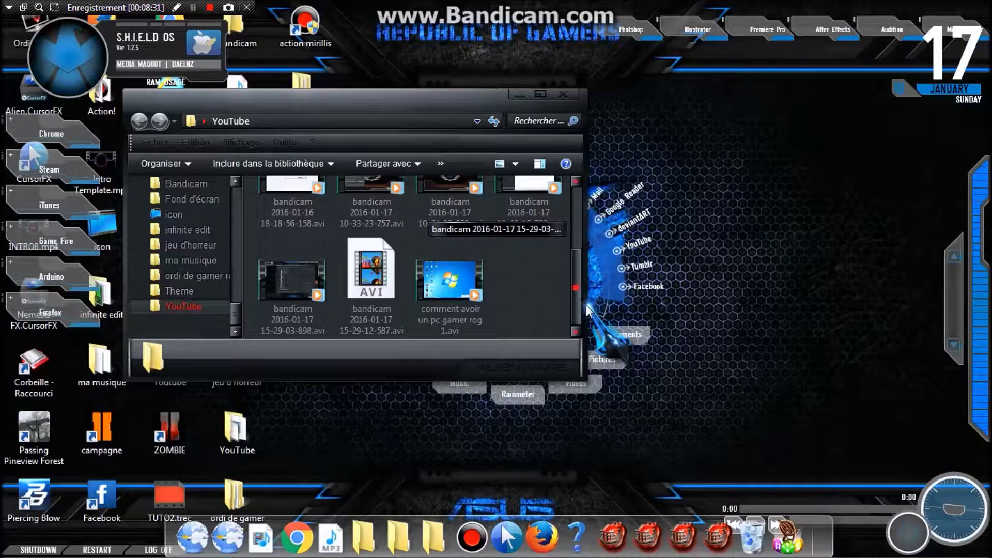